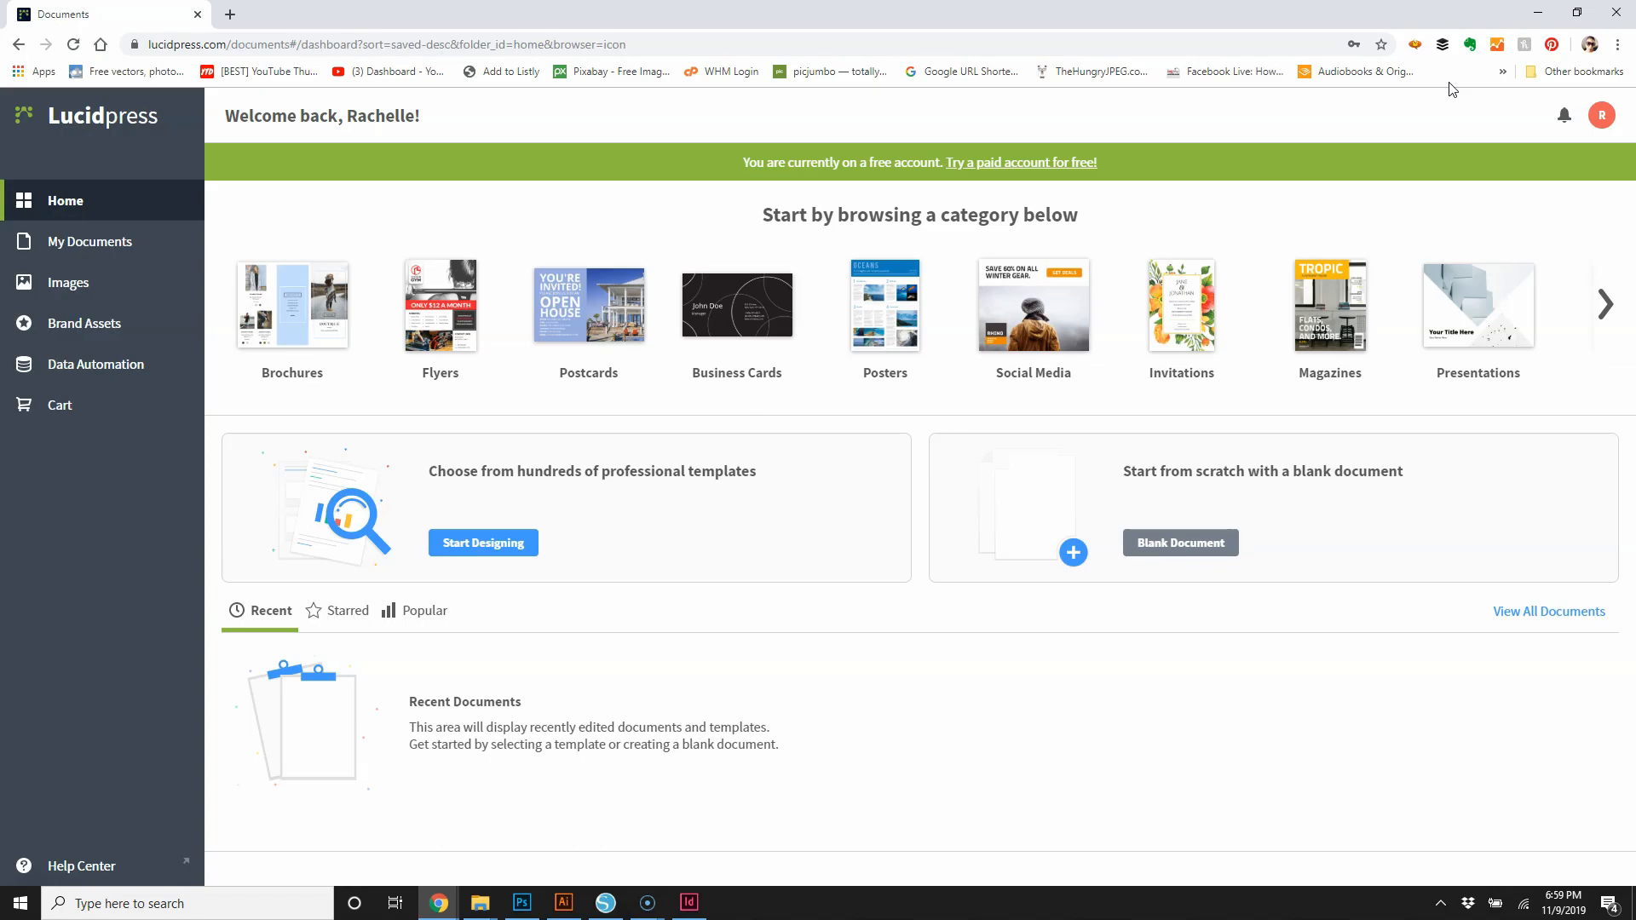
{"action": "left_click", "coordinate": [88, 250]}
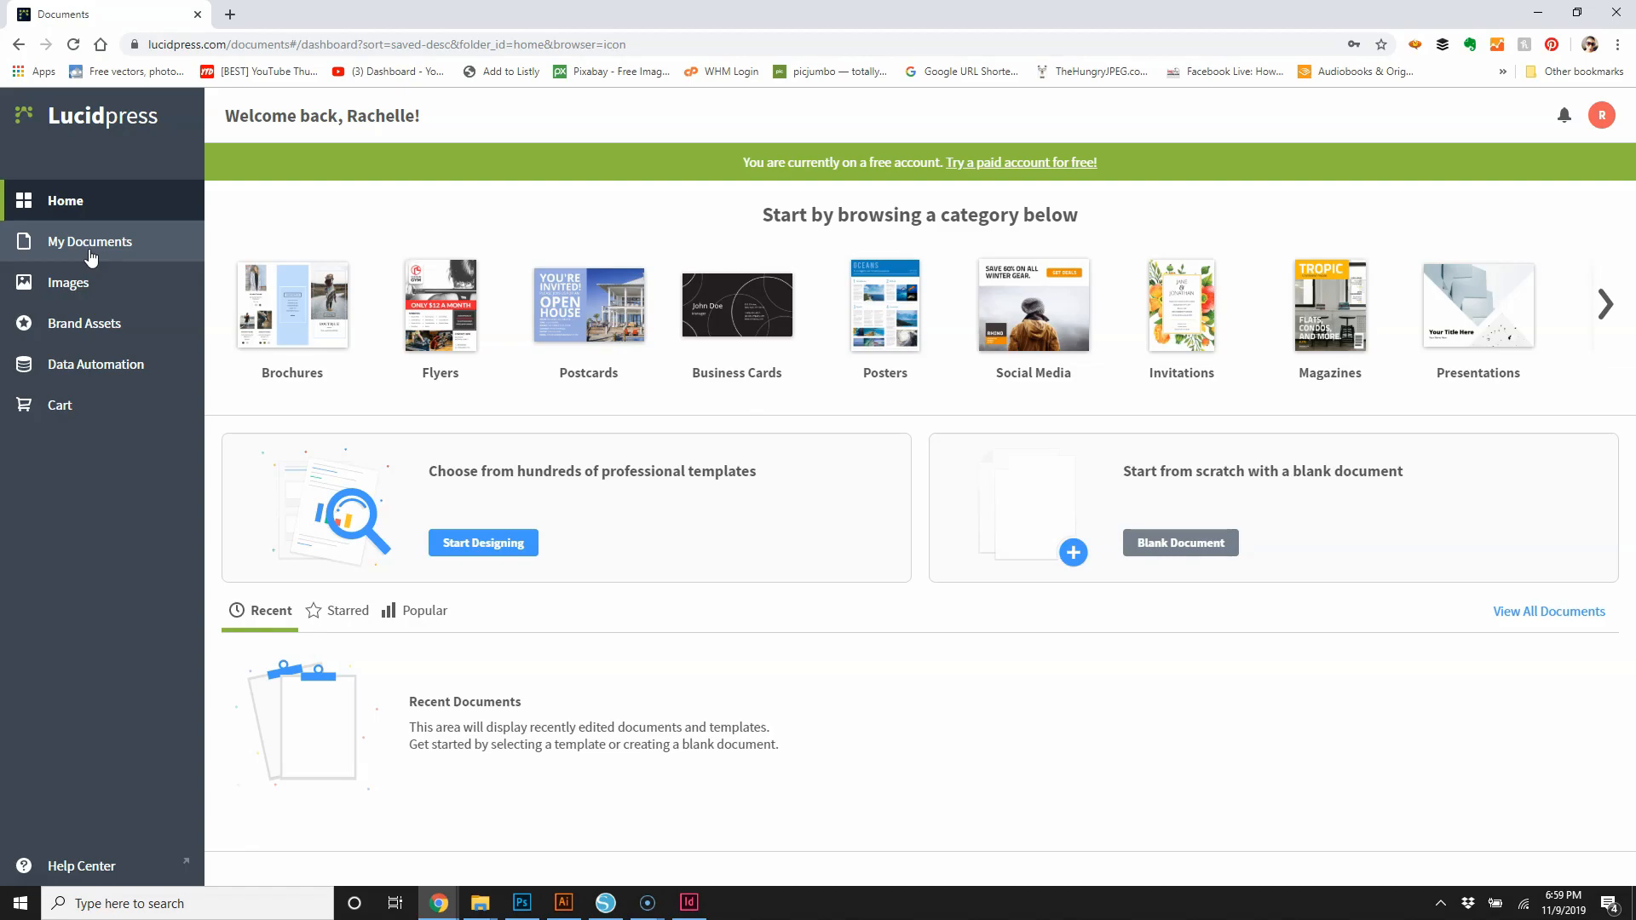
{"action": "left_click", "coordinate": [161, 267]}
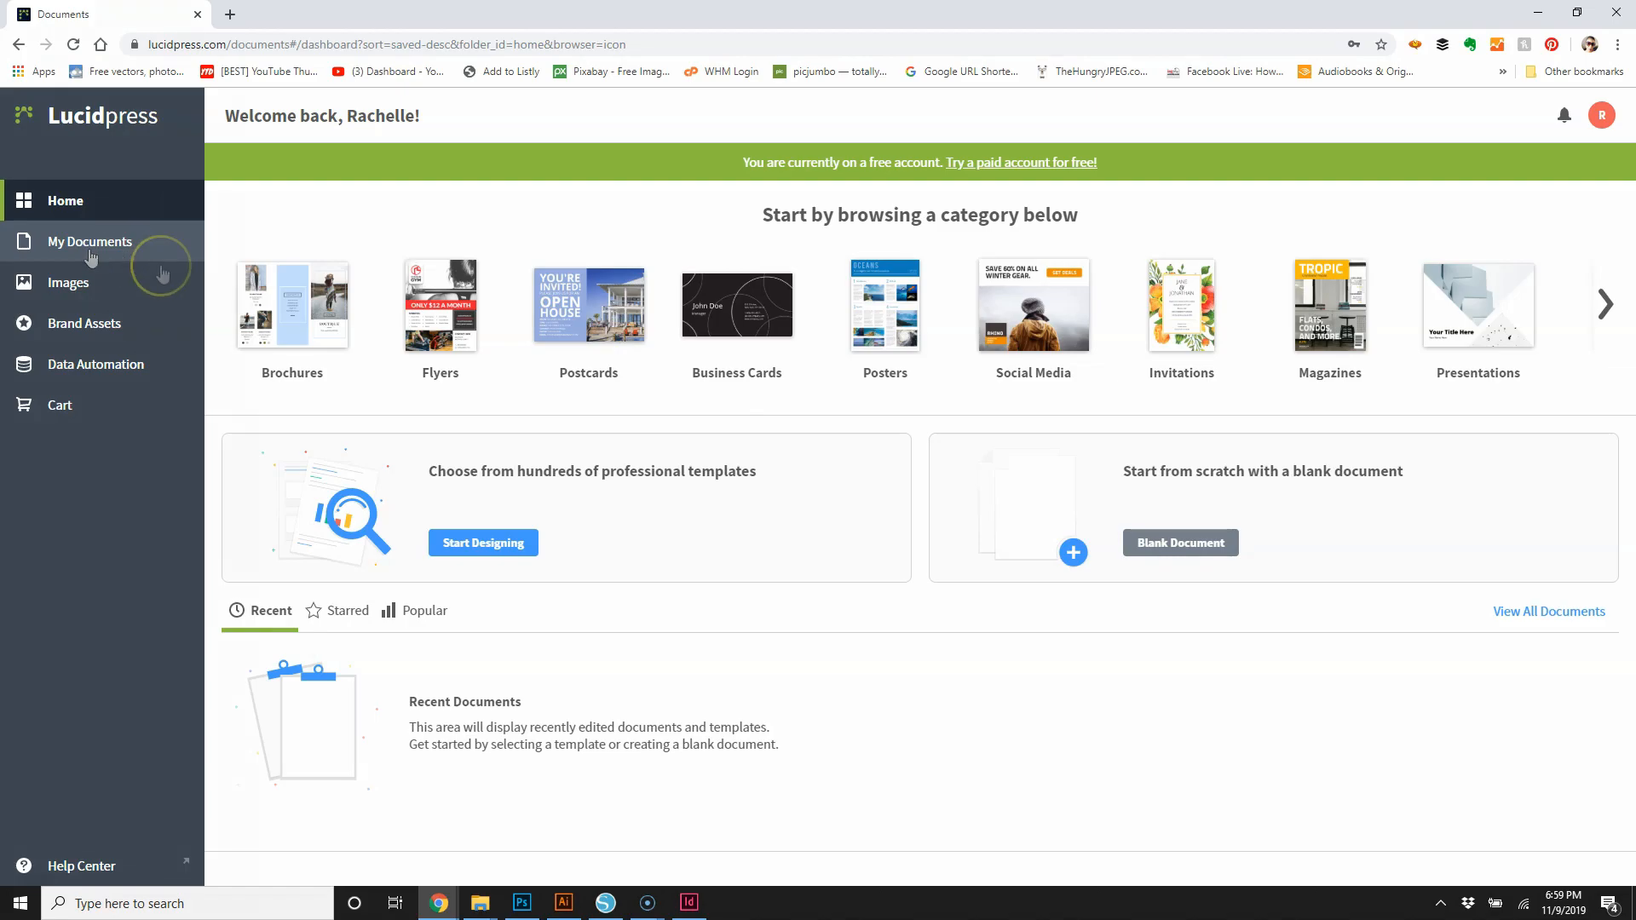
{"action": "left_click", "coordinate": [180, 291]}
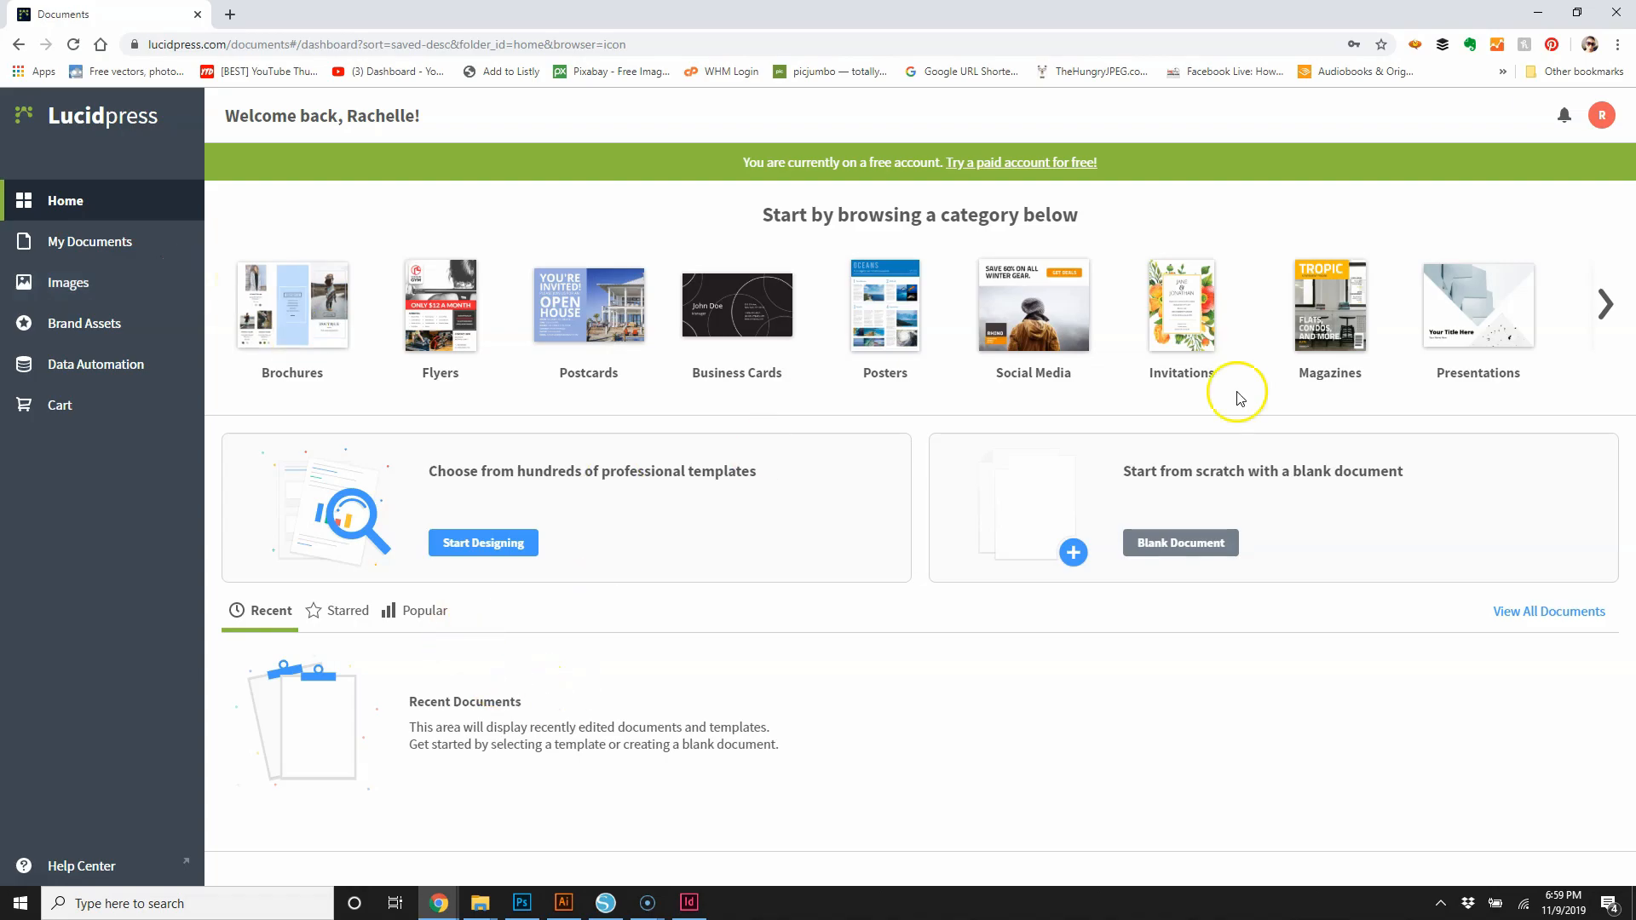
Create a blank print document and set its page orientation to landscape.
{"action": "left_click", "coordinate": [1174, 547]}
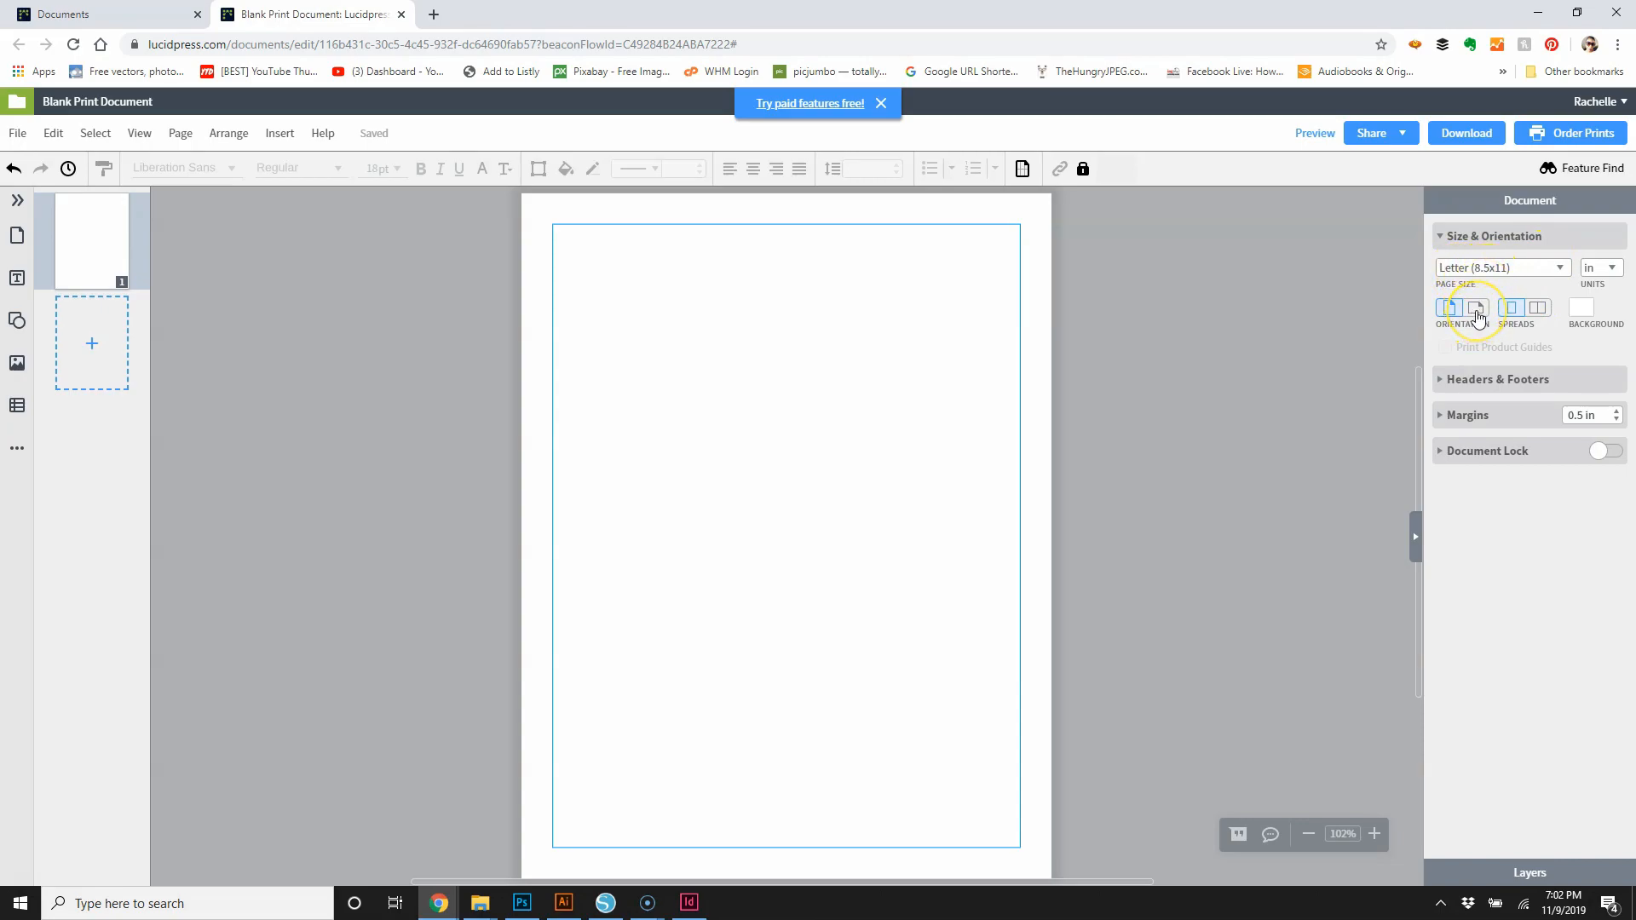
{"action": "left_click", "coordinate": [1478, 317]}
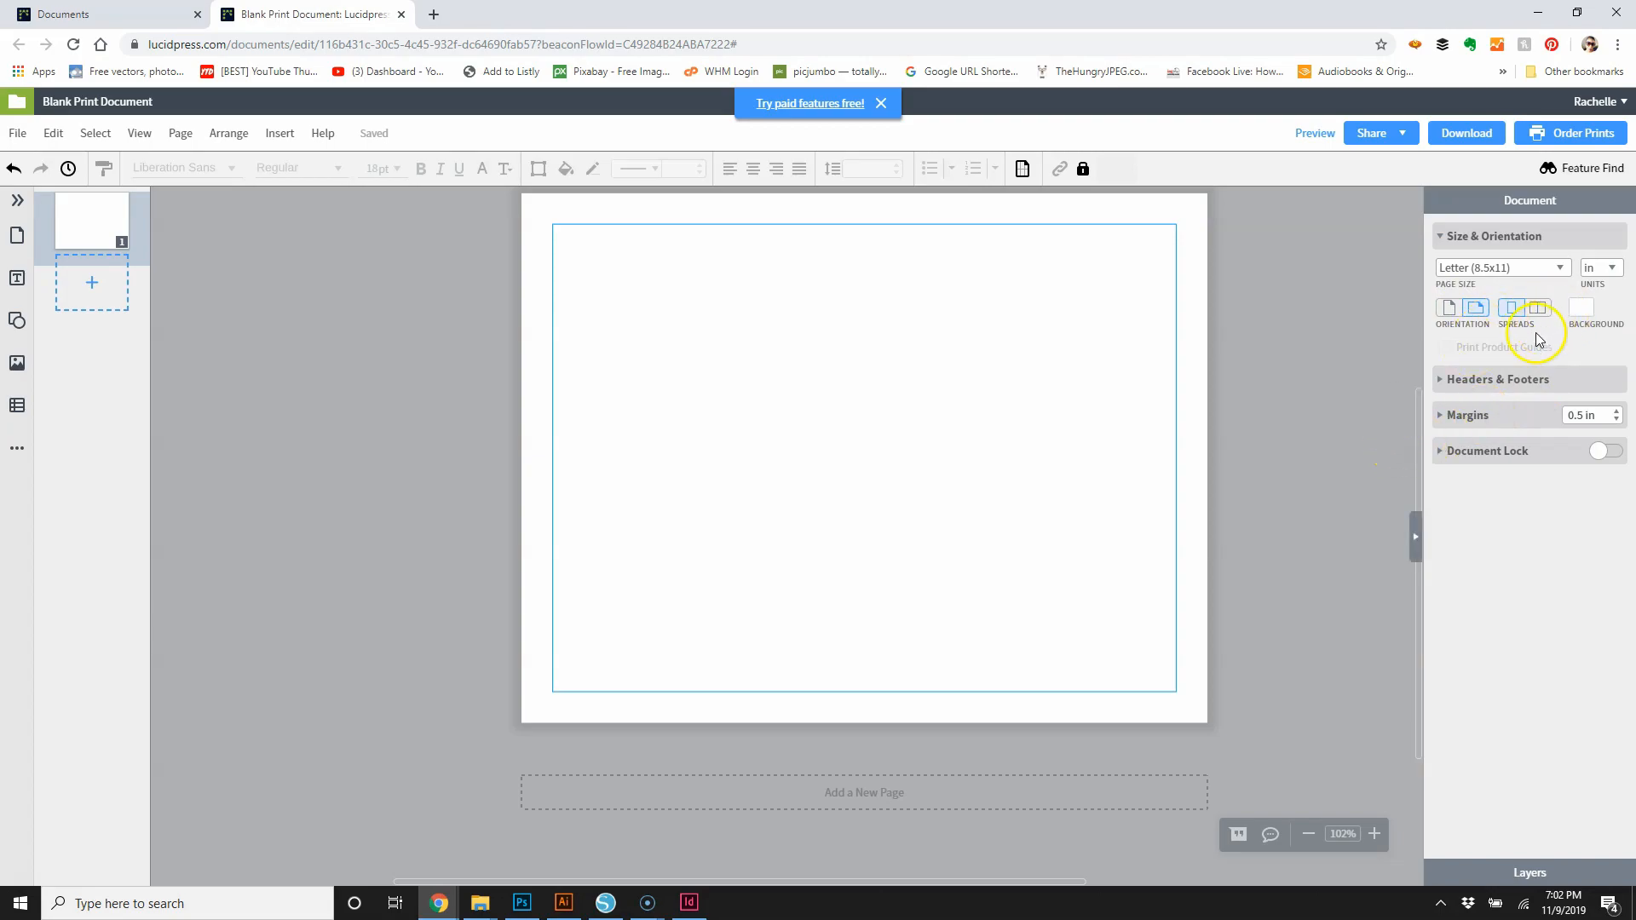
Set a custom page size of 10 in wide by 7 in high with 0 in margins.
{"action": "left_click", "coordinate": [1535, 271]}
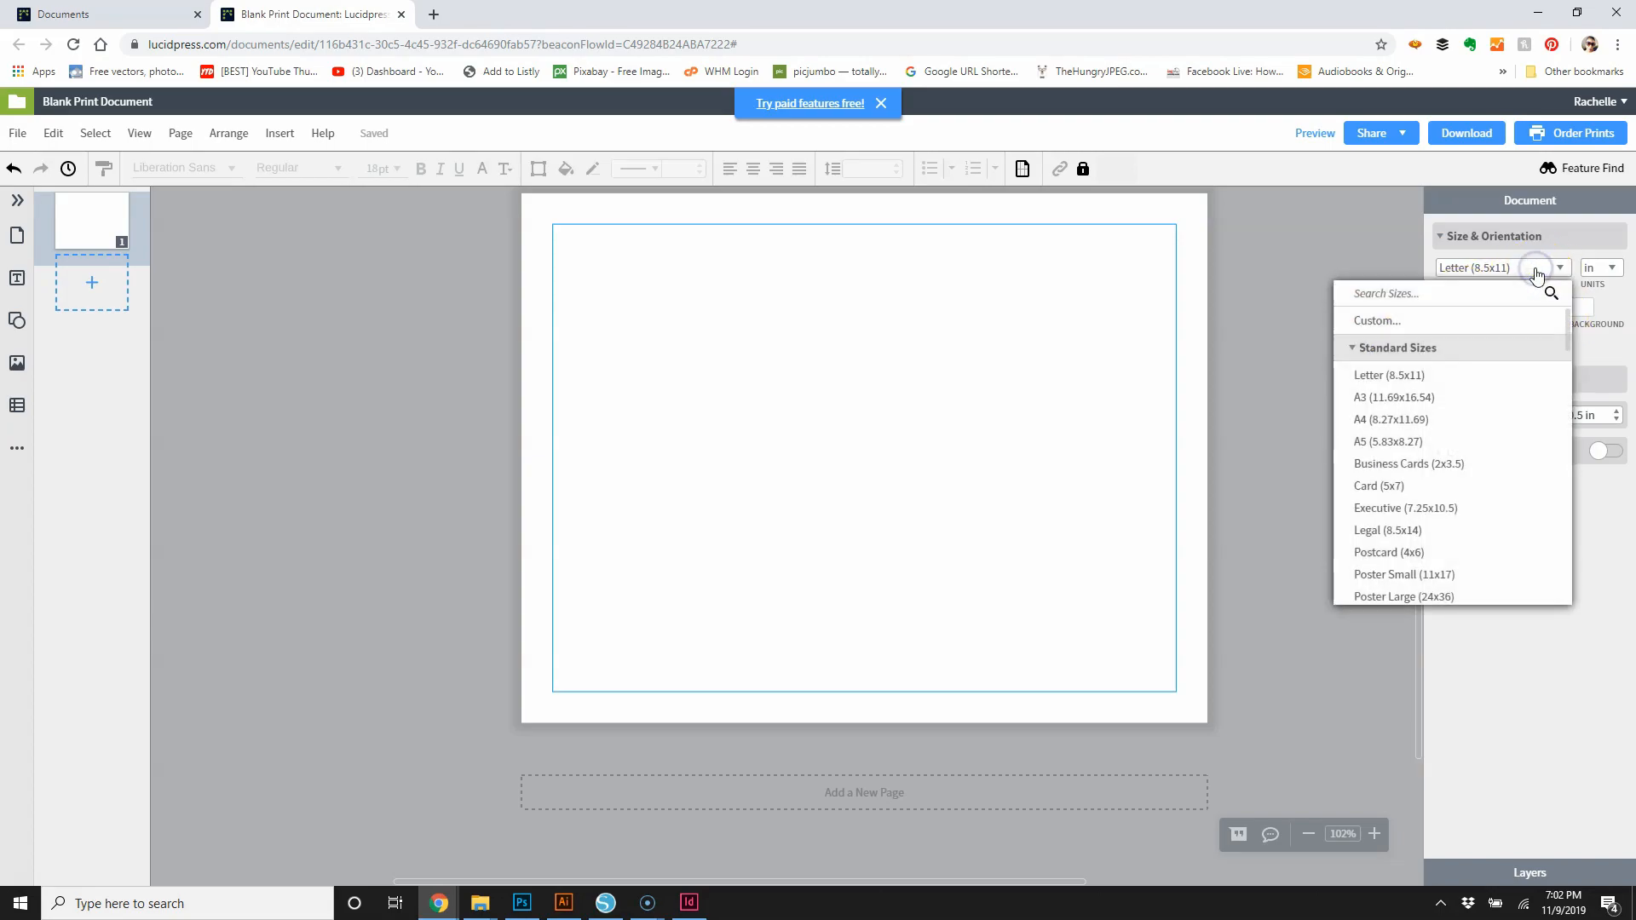
{"action": "left_click", "coordinate": [1491, 319]}
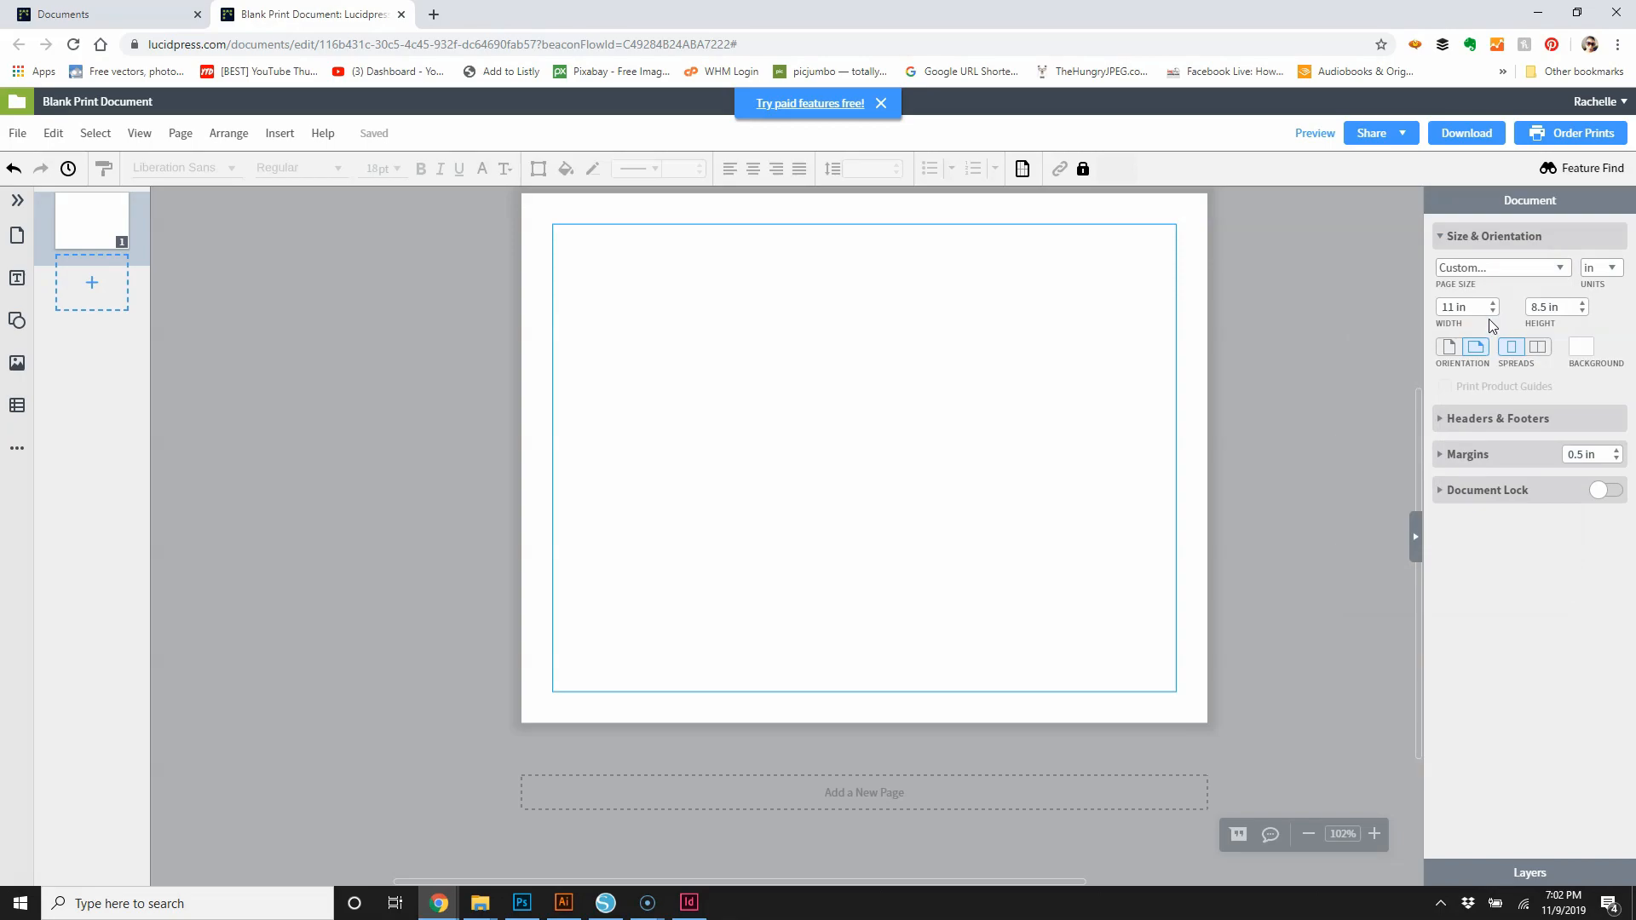
{"action": "left_click", "coordinate": [1470, 309]}
{"action": "left_click_drag", "start_coordinate": [1471, 309], "coordinate": [1435, 305]}
{"action": "type", "text": "10"}
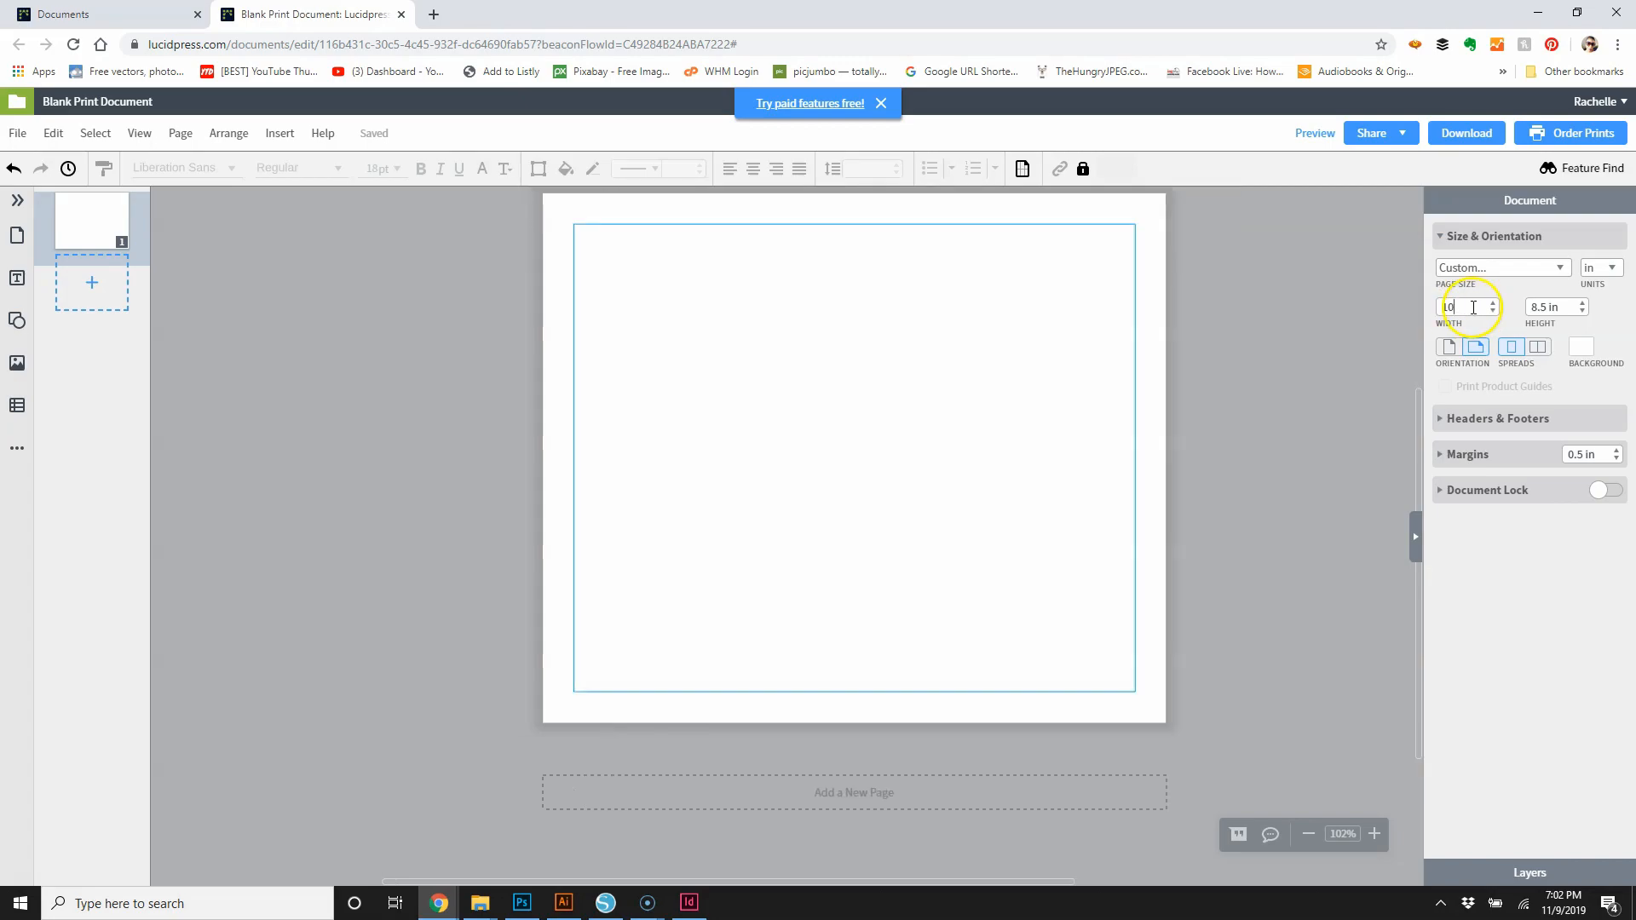
{"action": "left_click_drag", "start_coordinate": [1574, 305], "coordinate": [1514, 306]}
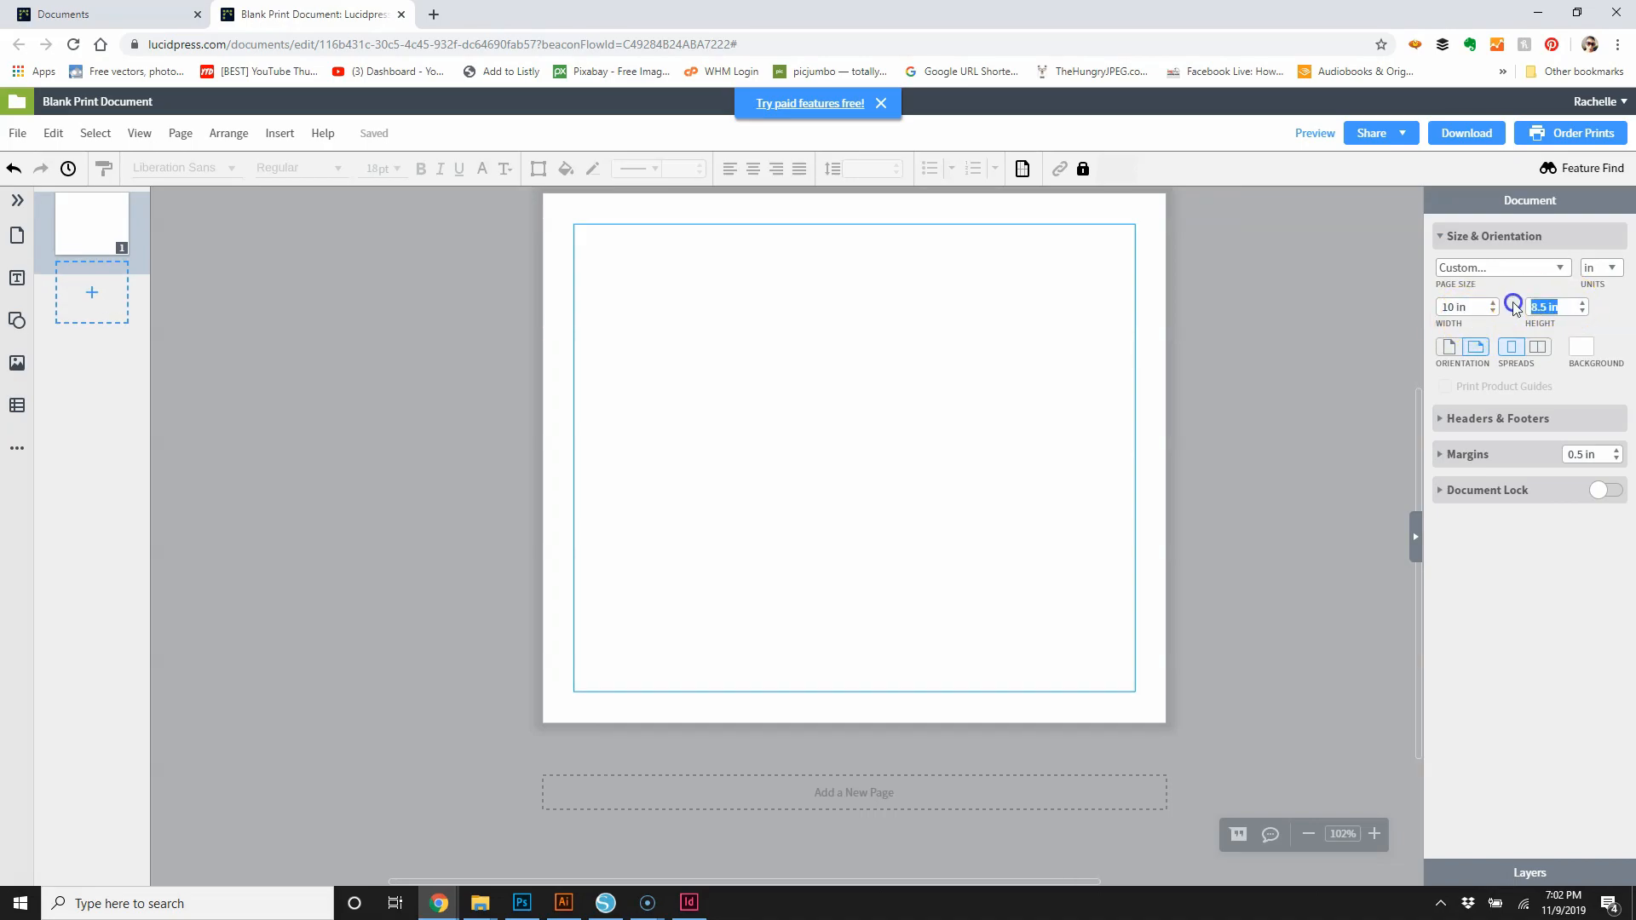
{"action": "type", "text": "7"}
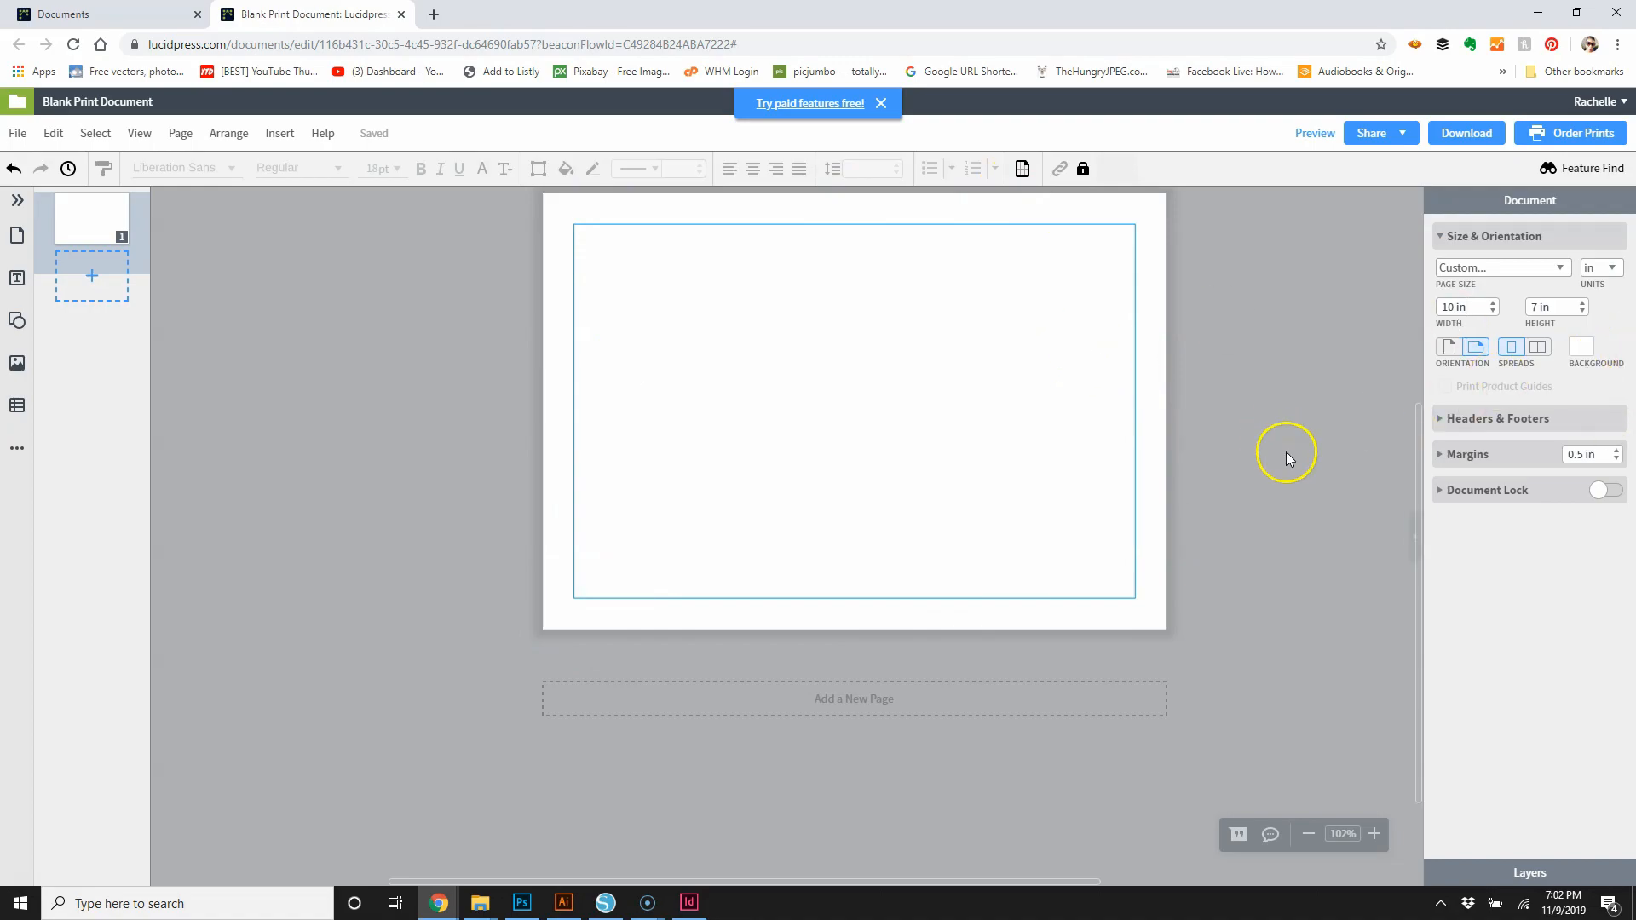
{"action": "left_click", "coordinate": [1601, 457]}
{"action": "type", "text": "0"}
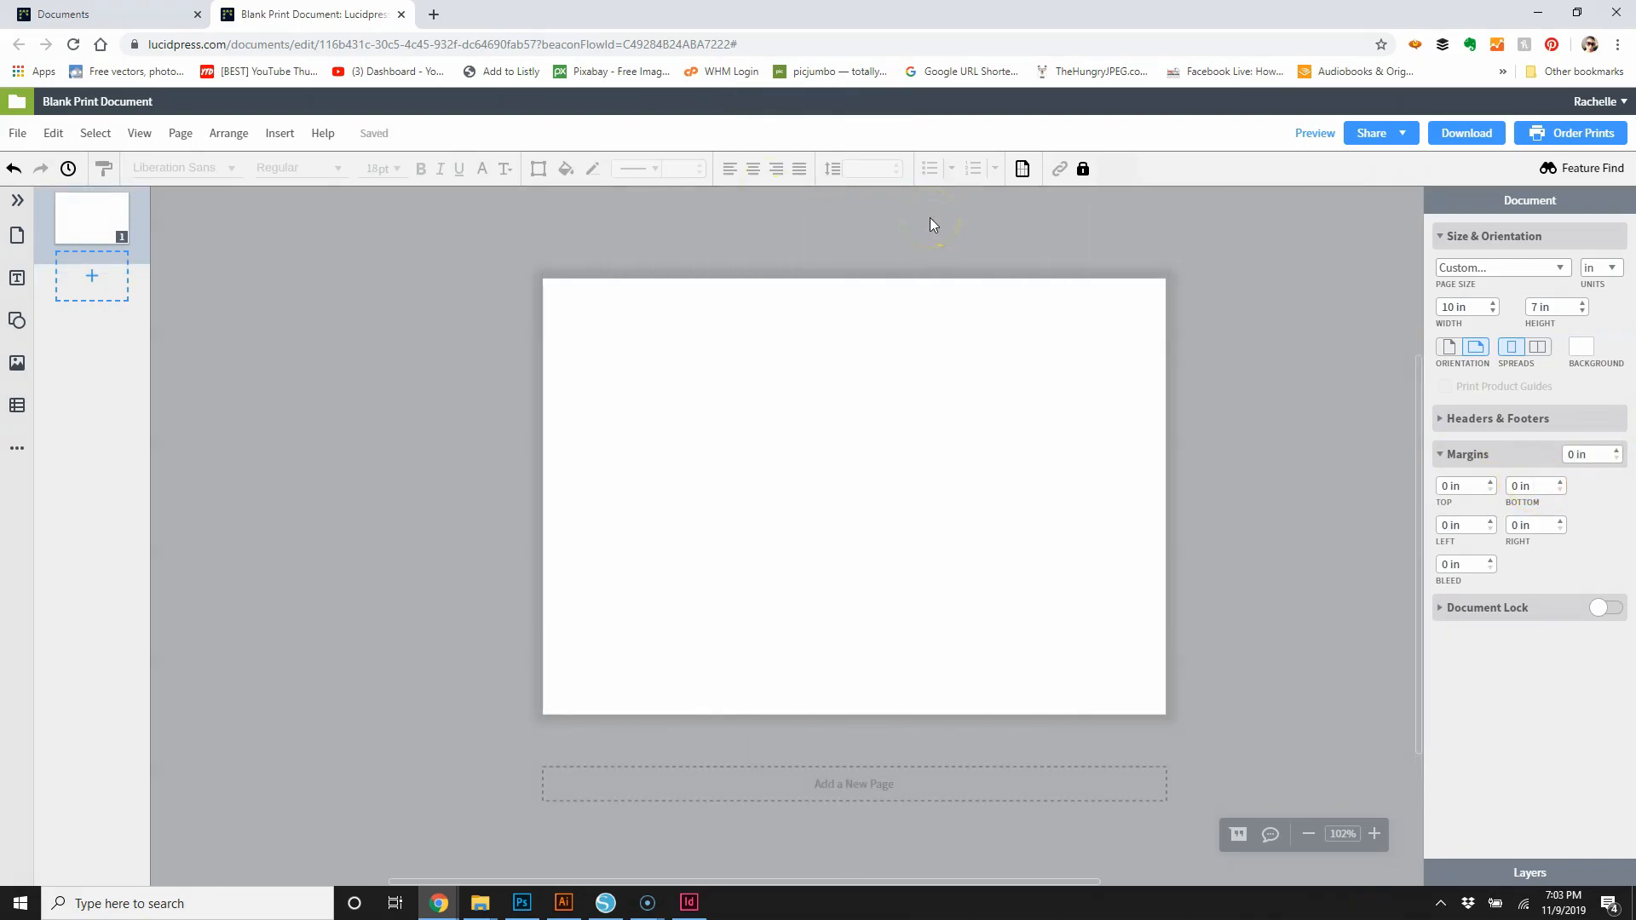
Upload the JPG cv_blackfriday_dash_b6_2 from the BlackFriday Dashboard Wk folder to the document's image library.
{"action": "left_click", "coordinate": [280, 135]}
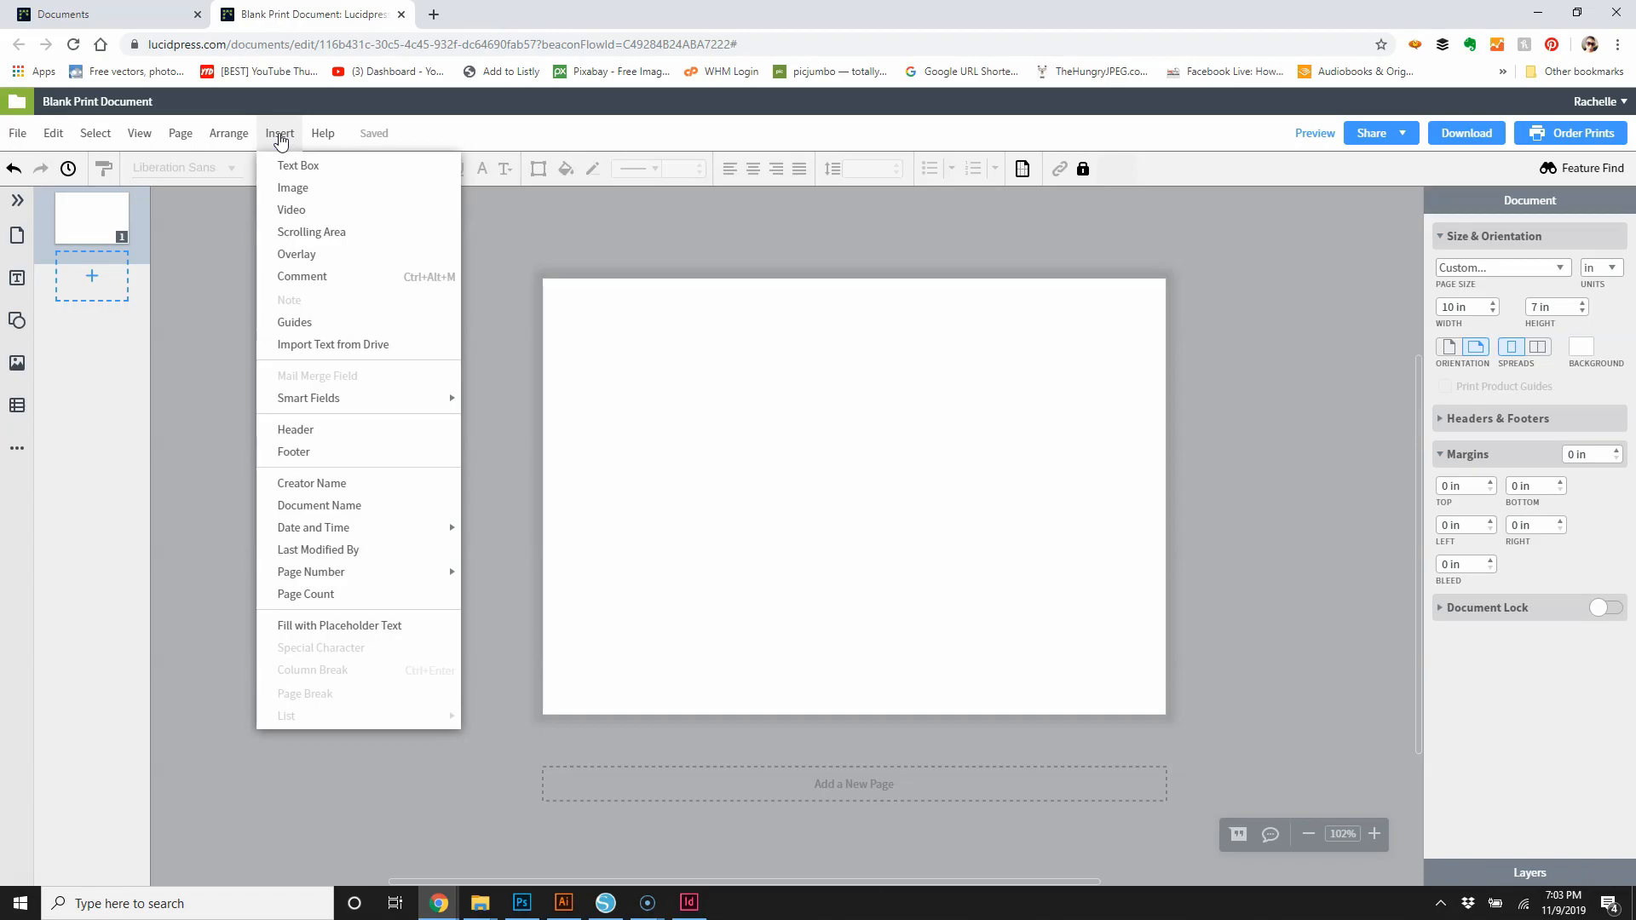
{"action": "left_click", "coordinate": [307, 195]}
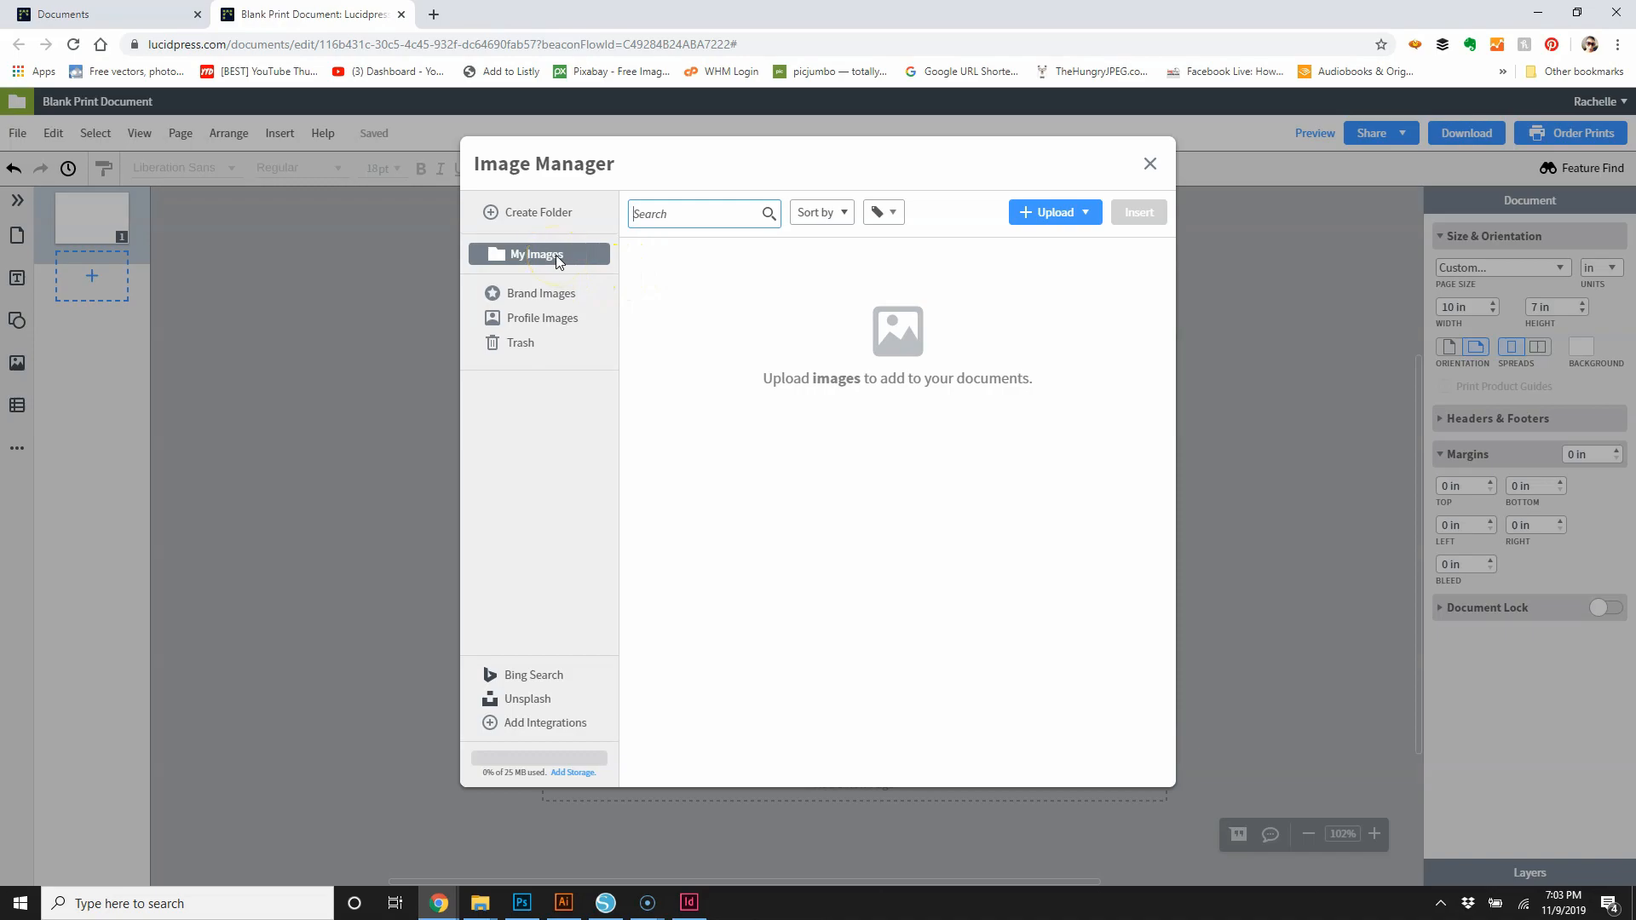
{"action": "left_click", "coordinate": [1032, 211]}
{"action": "left_click", "coordinate": [1034, 245]}
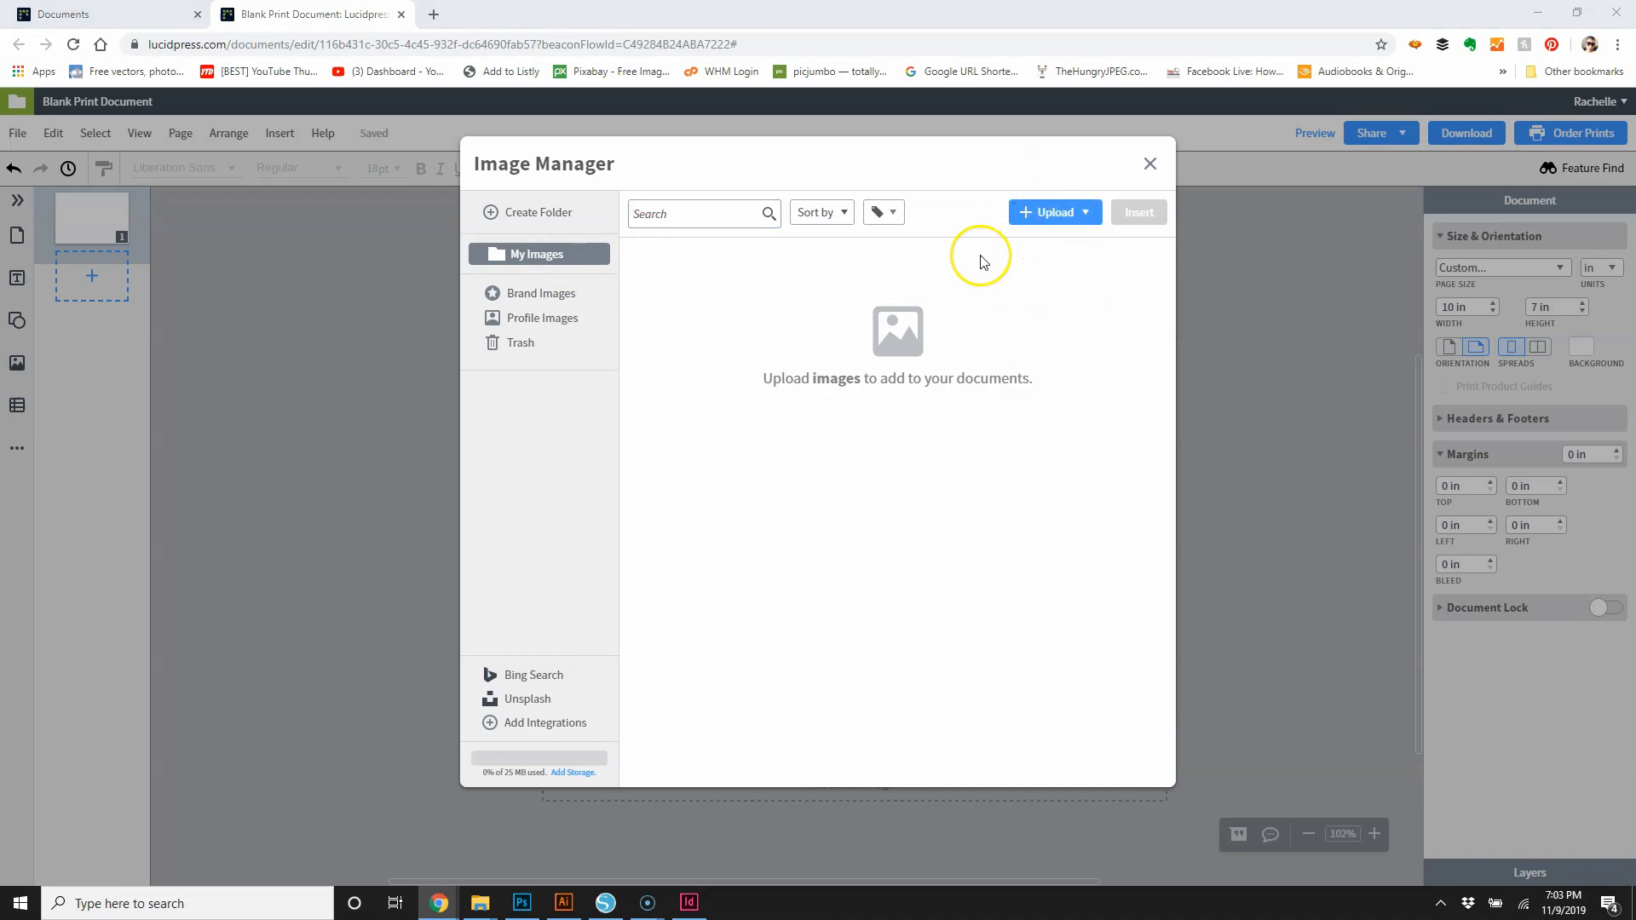
{"action": "scroll", "coordinate": [298, 221], "scroll_direction": "down", "scroll_amount": 4}
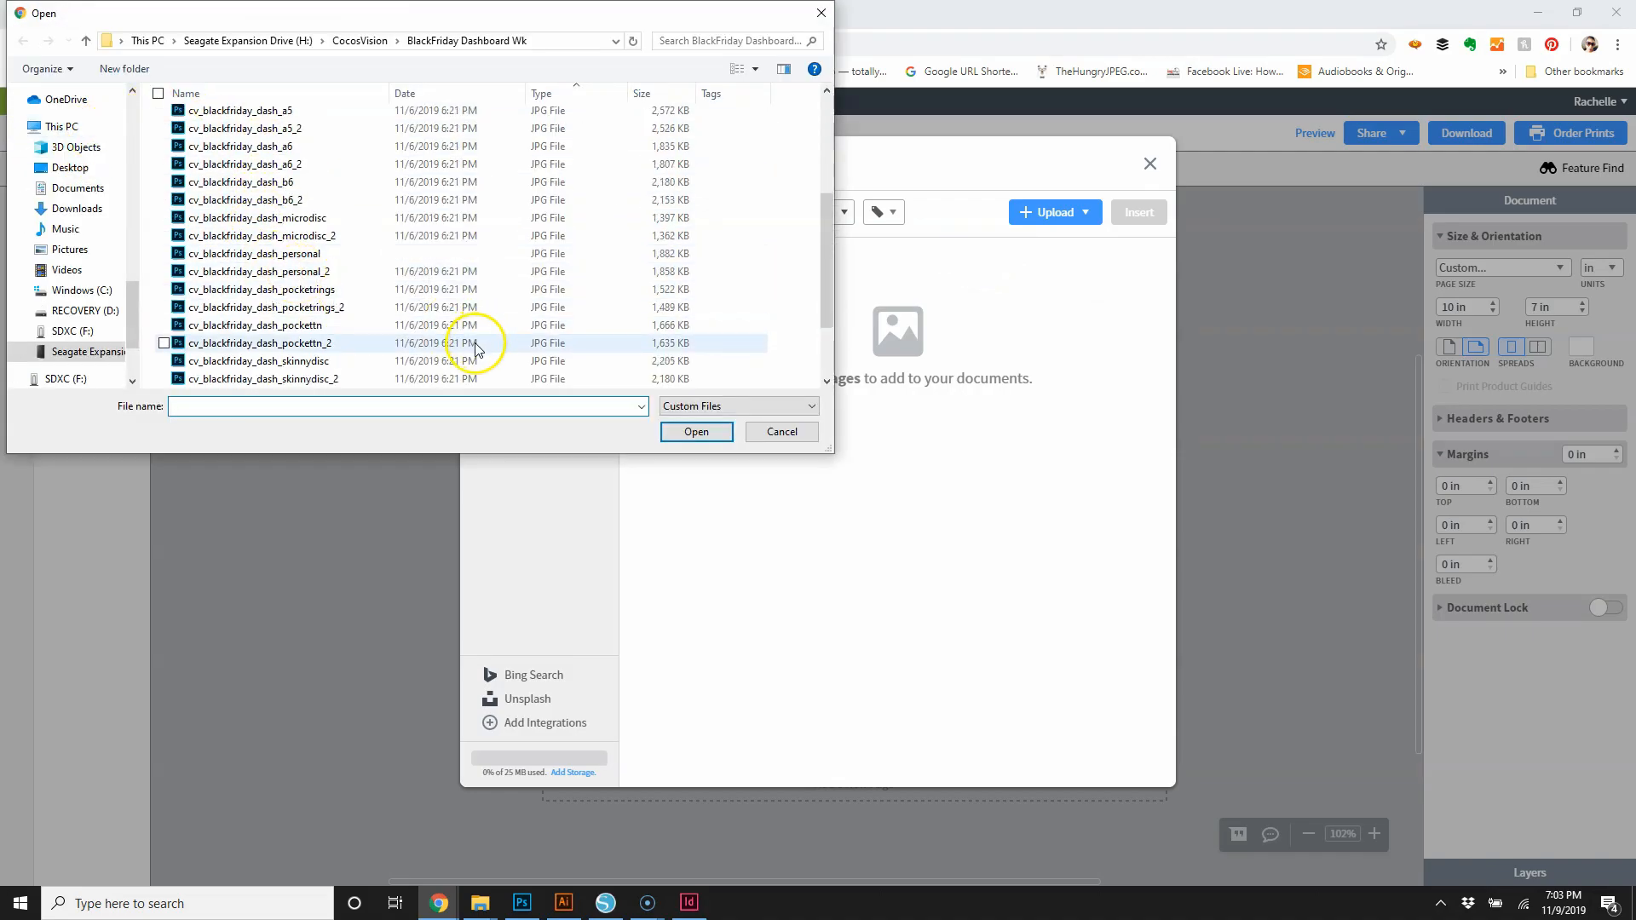
{"action": "scroll", "coordinate": [469, 341], "scroll_direction": "up", "scroll_amount": 2}
{"action": "left_click", "coordinate": [286, 294]}
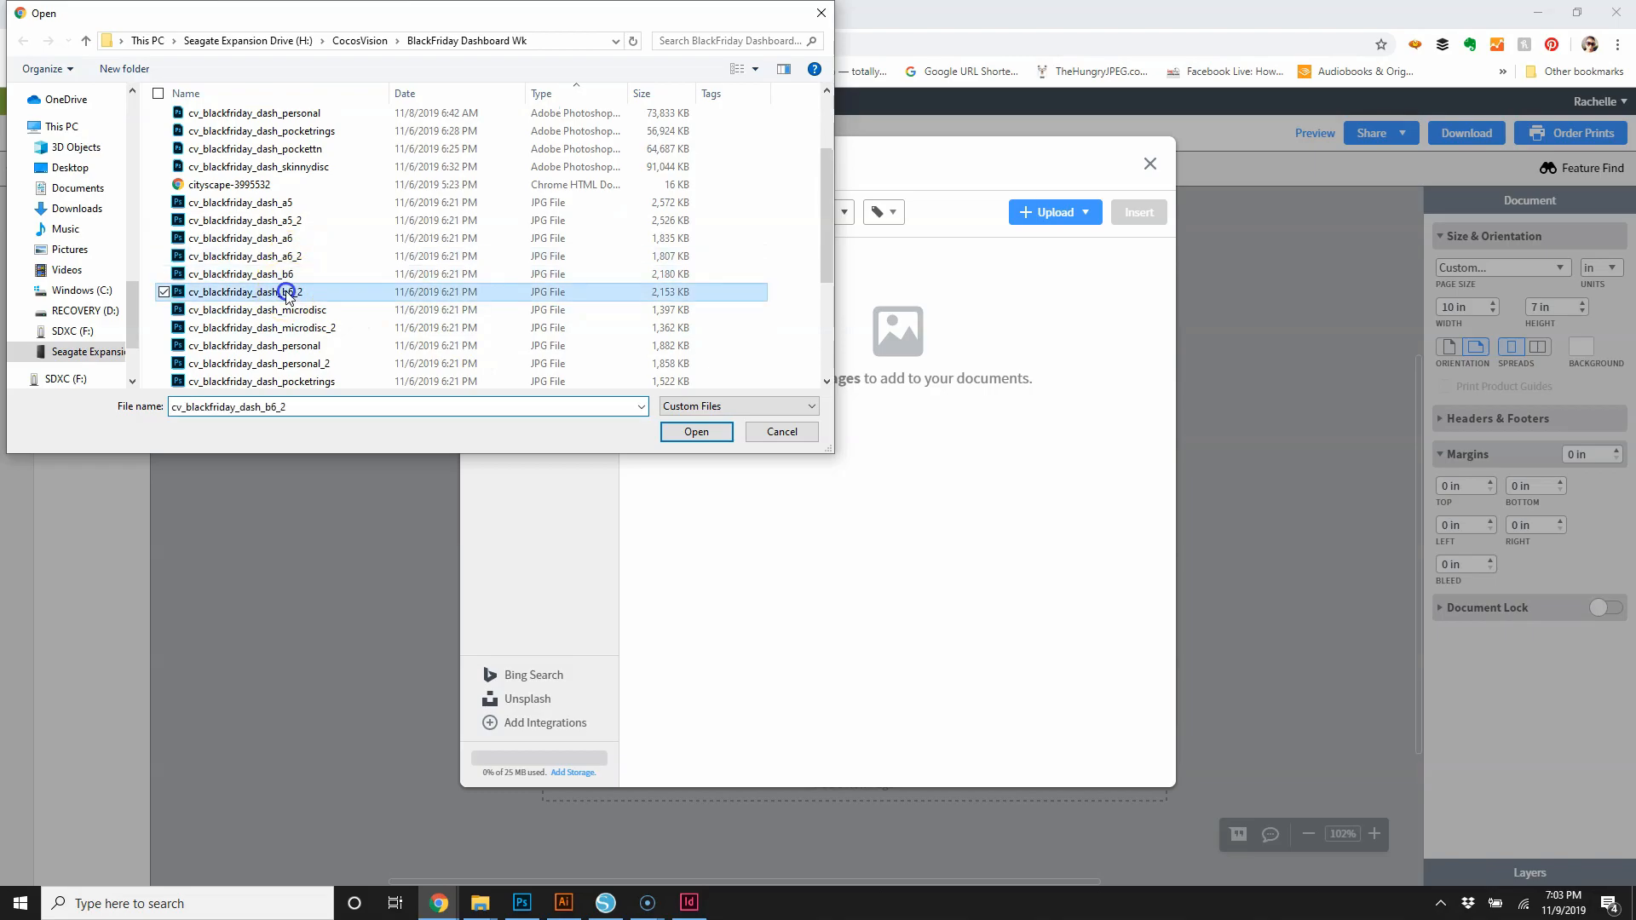
{"action": "left_click", "coordinate": [696, 431]}
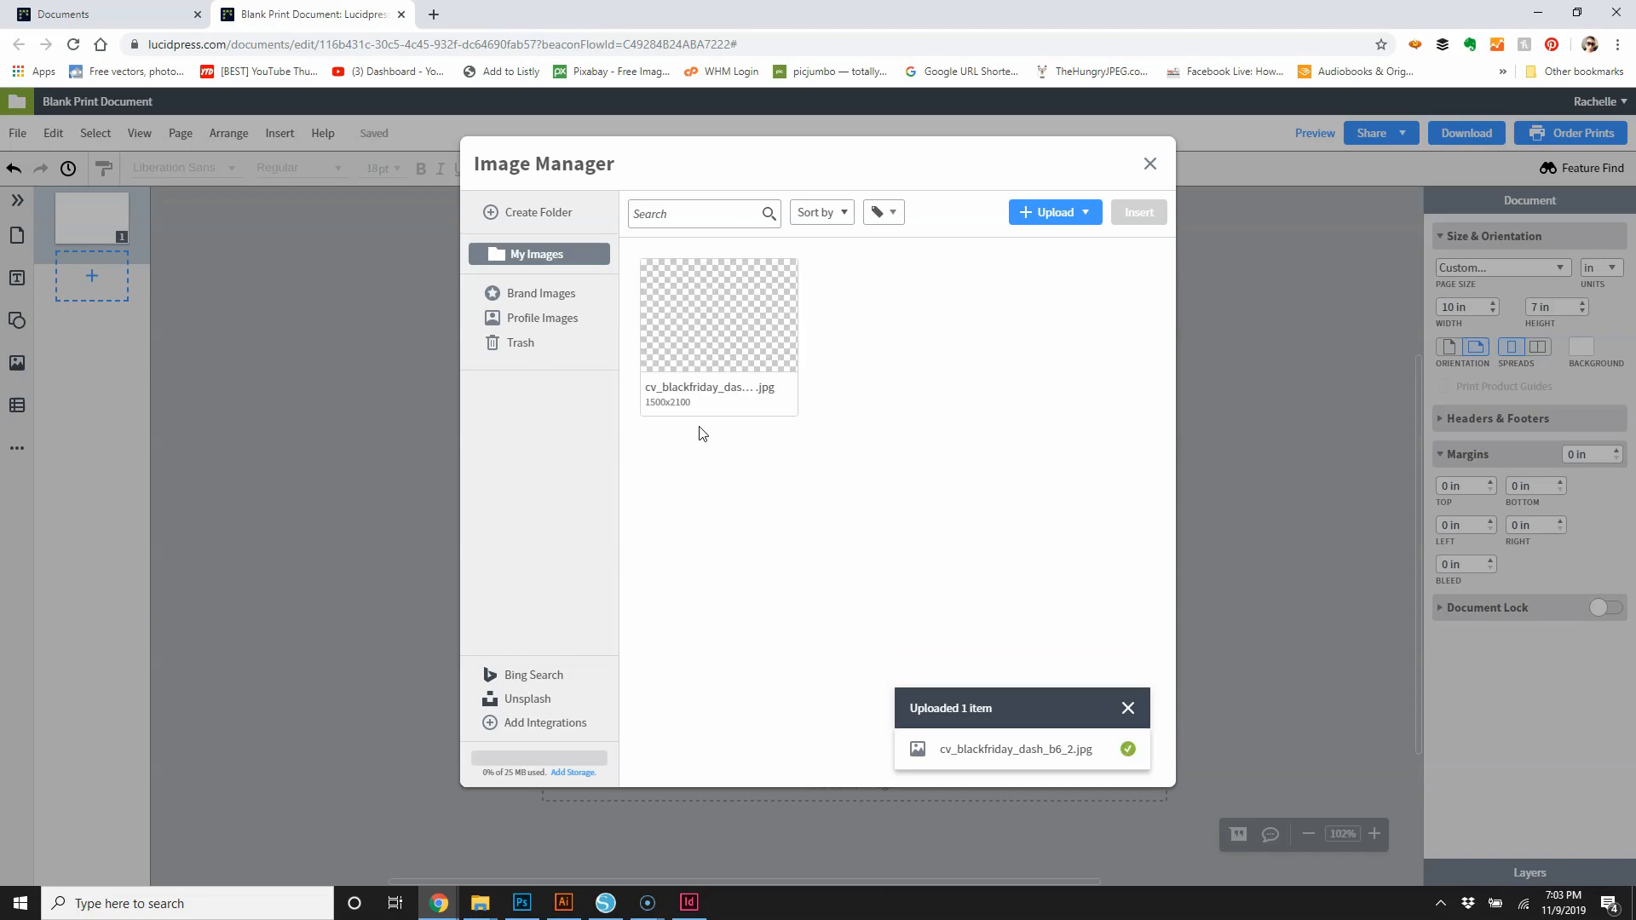
Insert the uploaded Black Friday image on the page and shift it slightly up and left of the centre.
{"action": "left_click", "coordinate": [693, 340]}
{"action": "left_click", "coordinate": [1140, 208]}
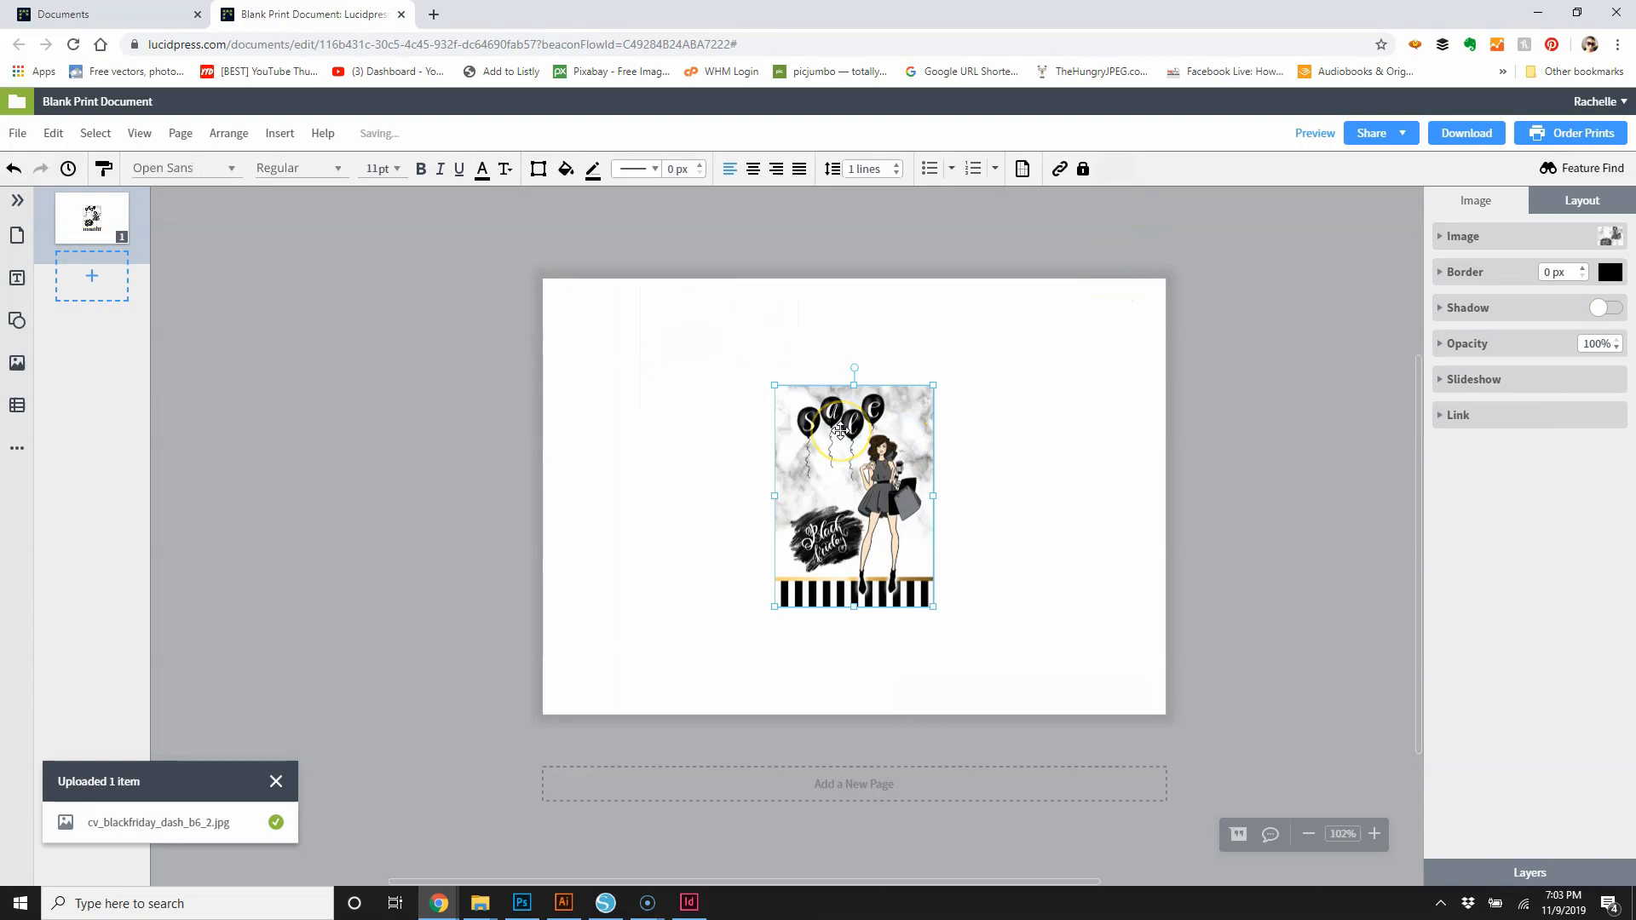
{"action": "left_click_drag", "start_coordinate": [840, 431], "coordinate": [783, 406]}
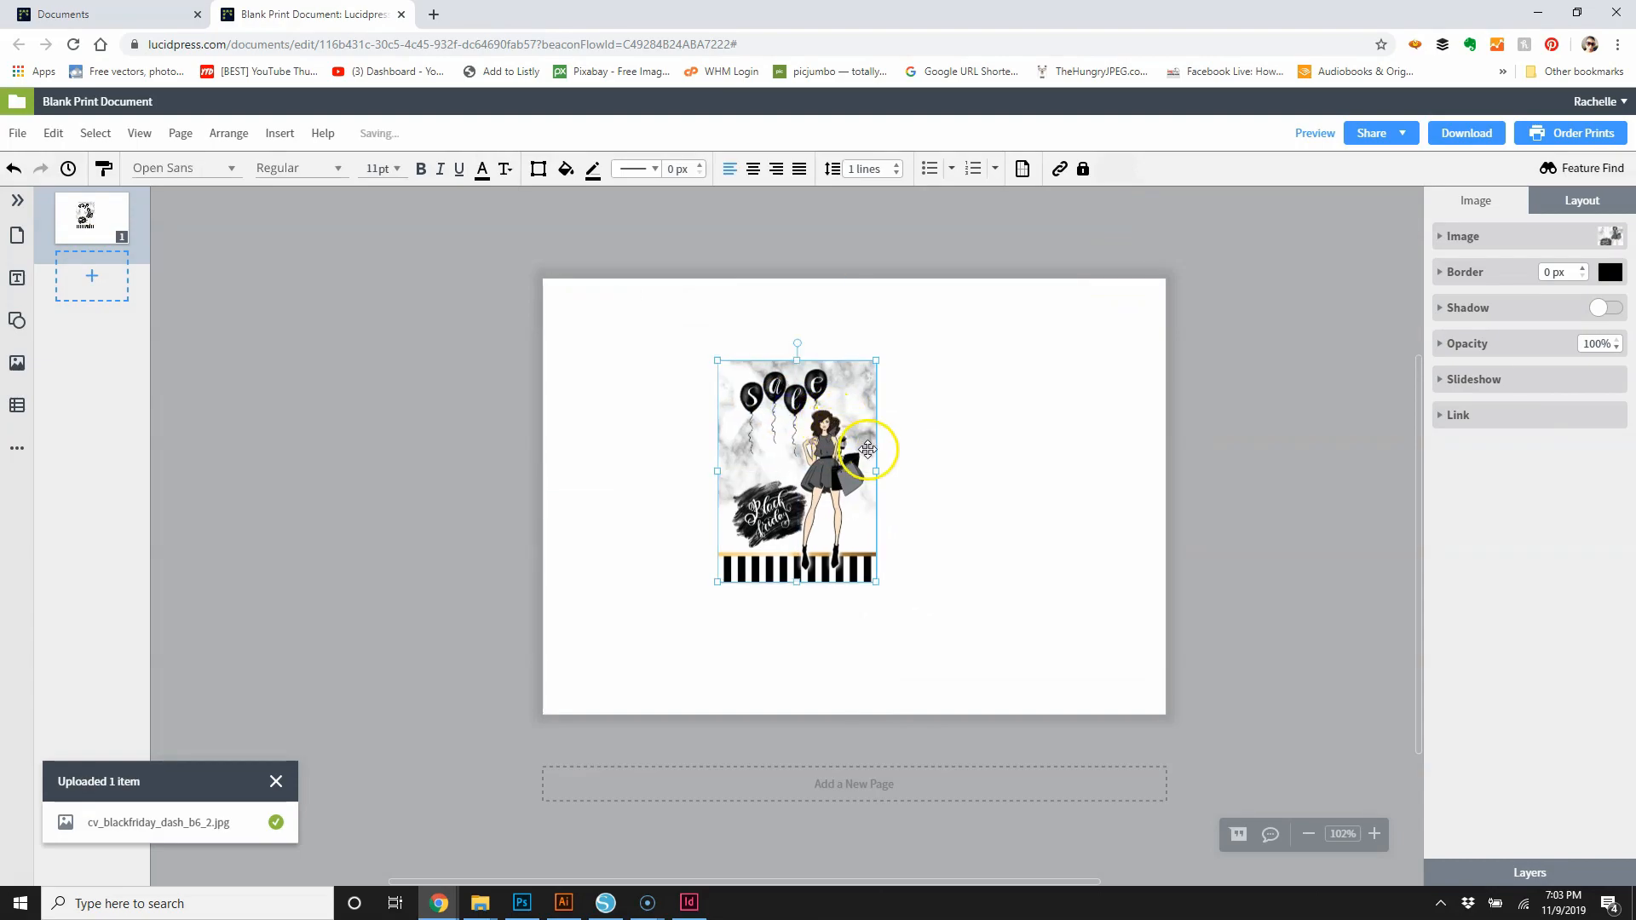
Enlarge the image on the left half until it spans the page's full height, about 5 by 7 in.
{"action": "left_click", "coordinate": [1515, 237]}
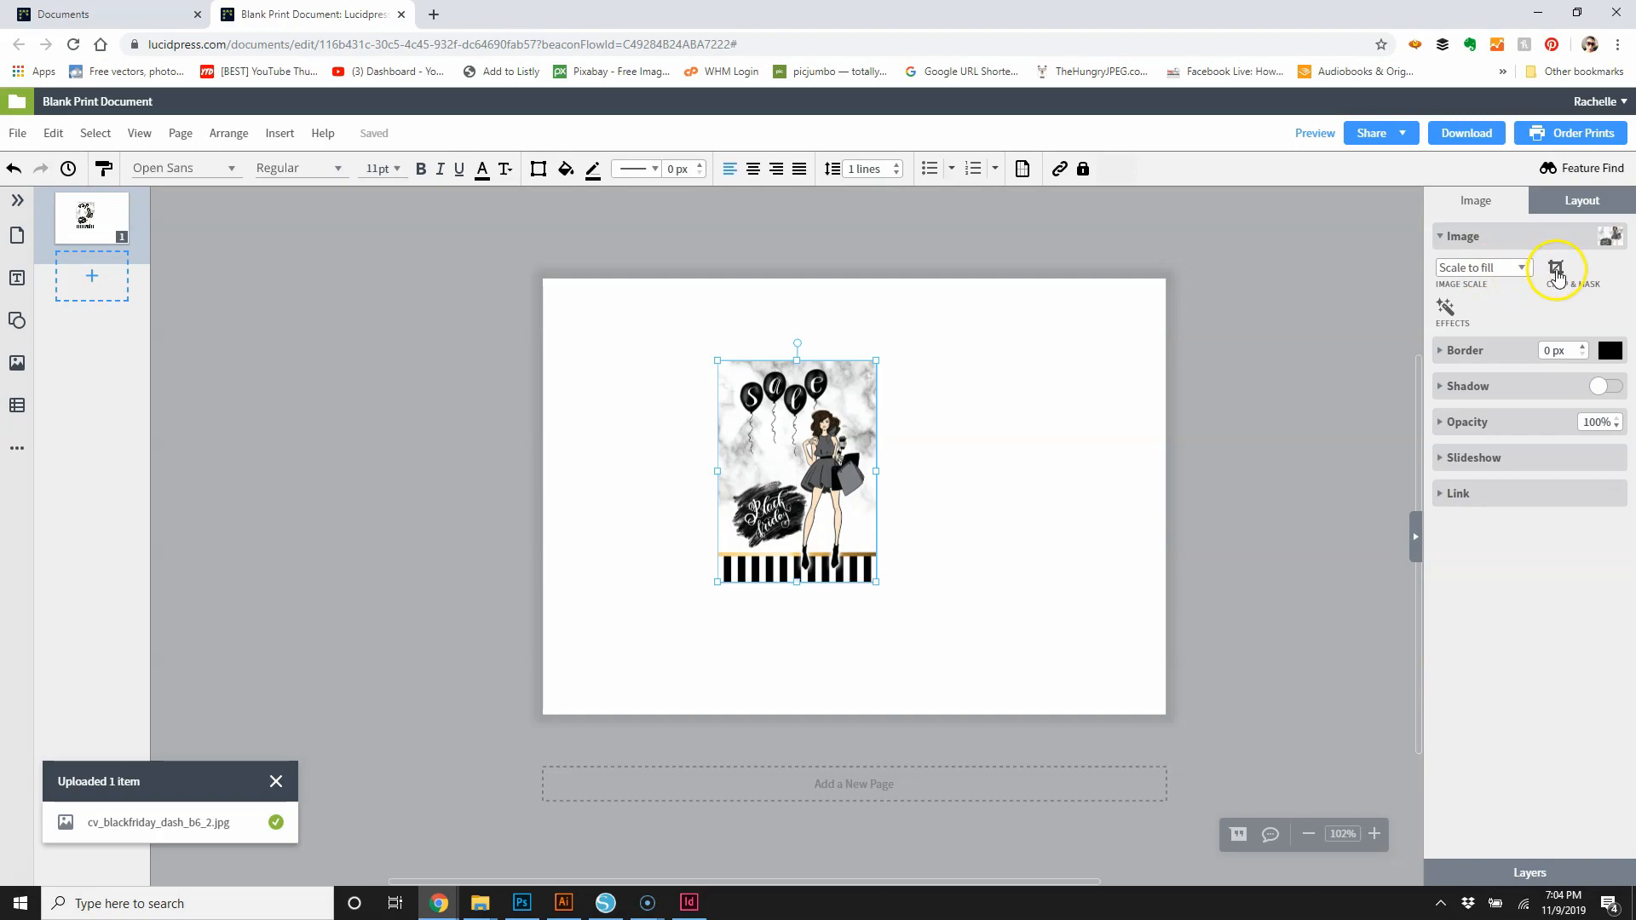
{"action": "left_click", "coordinate": [1556, 269]}
{"action": "left_click_drag", "start_coordinate": [718, 361], "coordinate": [660, 299]}
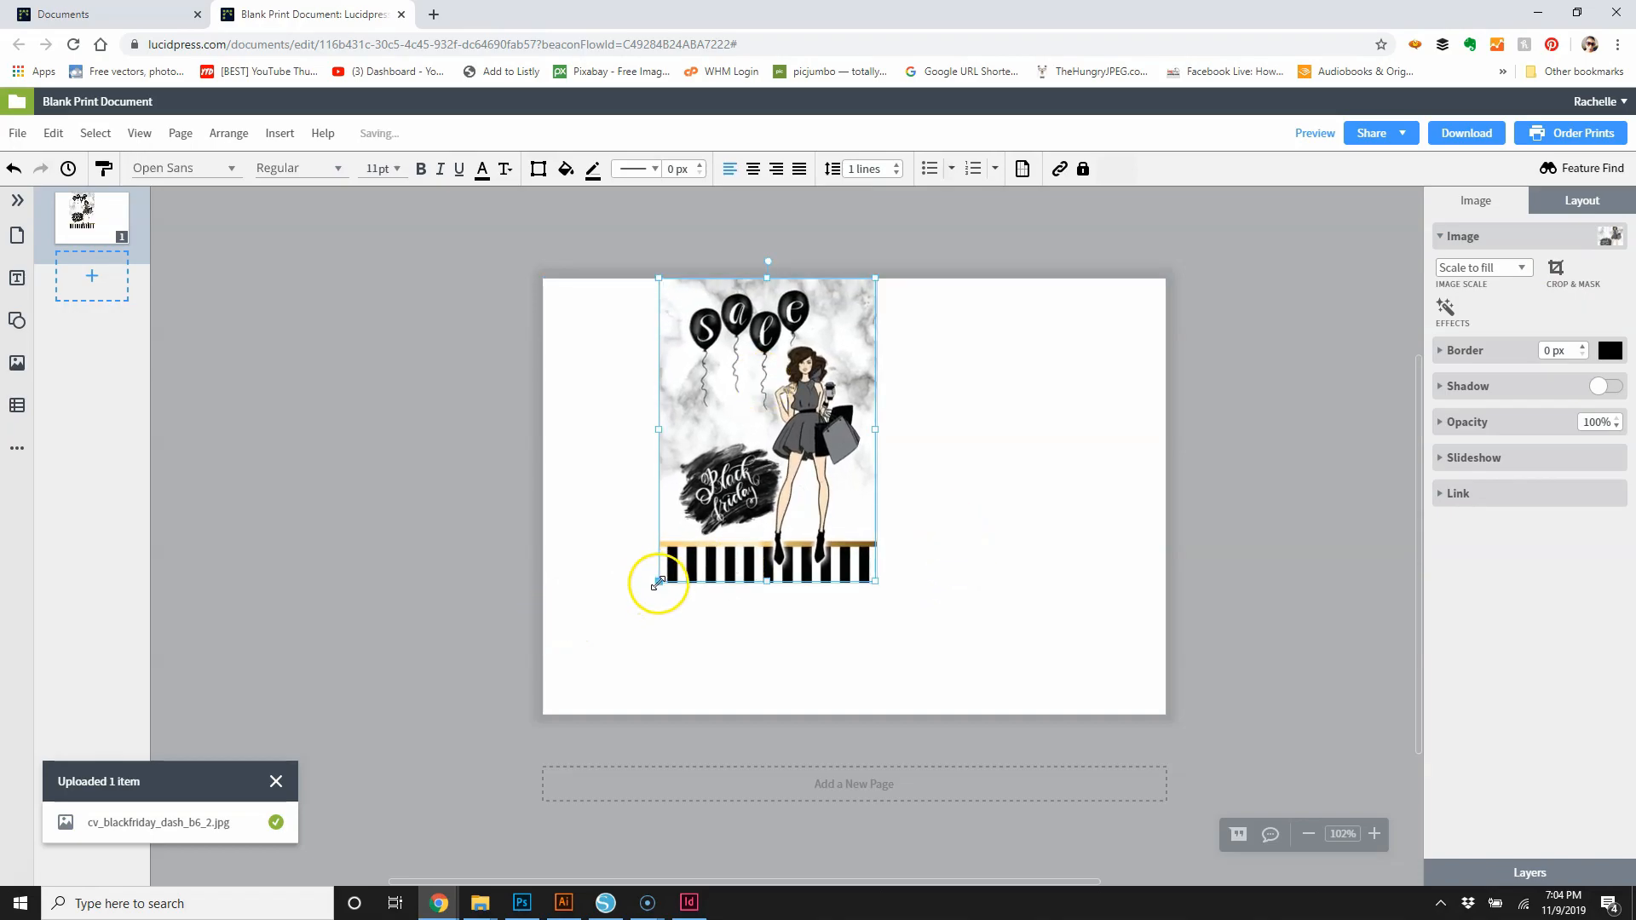
{"action": "left_click_drag", "start_coordinate": [657, 583], "coordinate": [574, 712]}
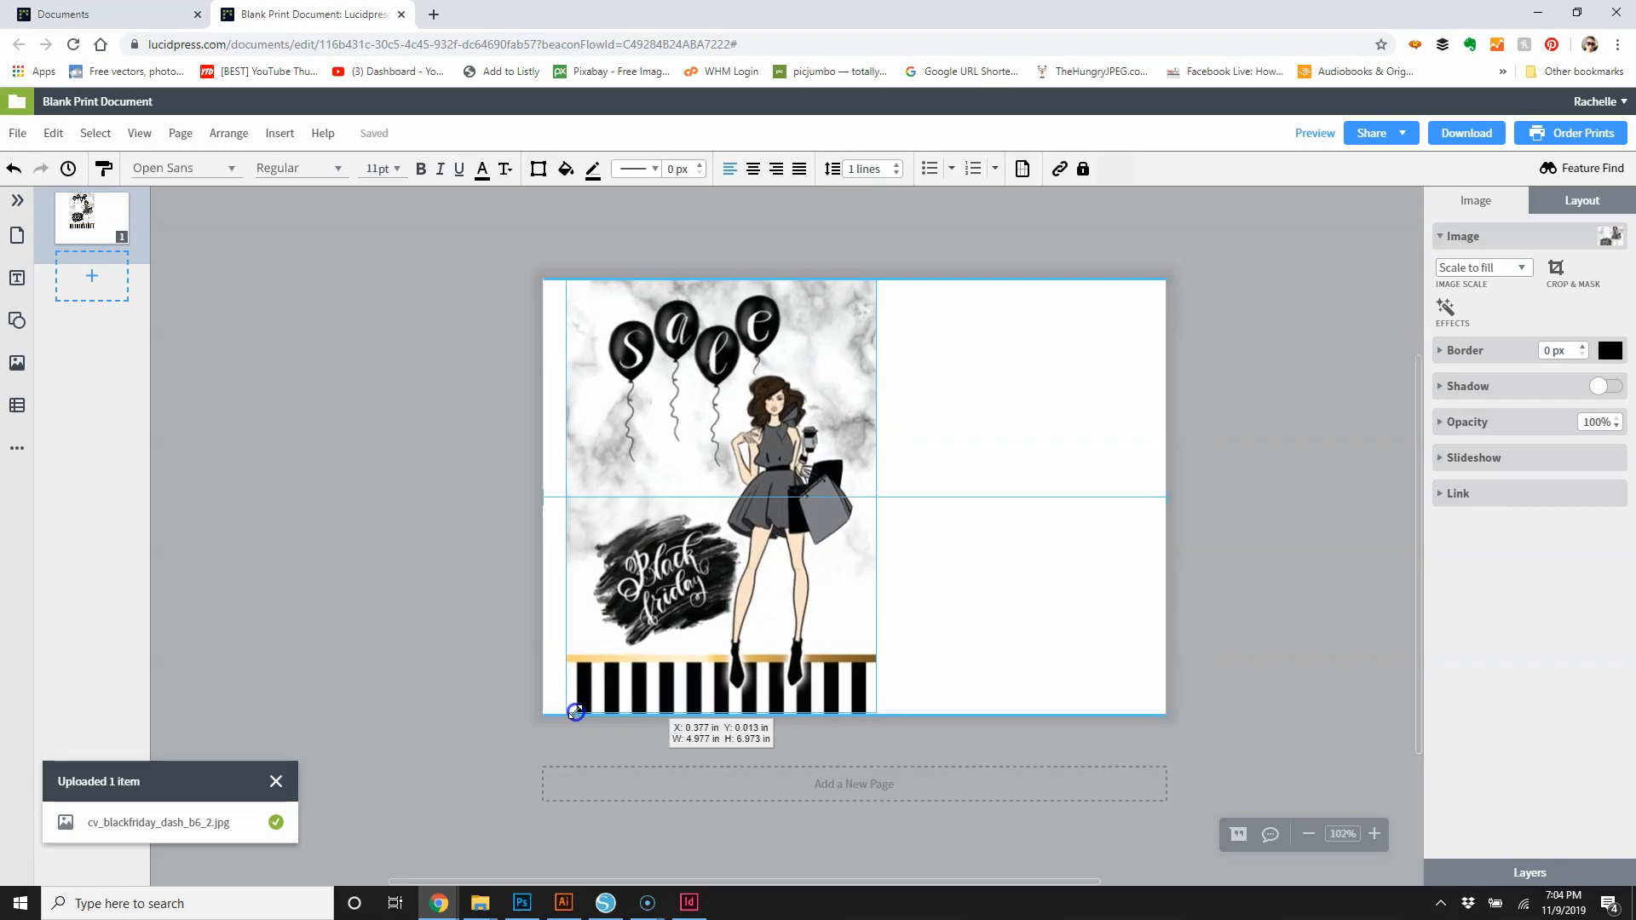
{"action": "left_click_drag", "start_coordinate": [577, 711], "coordinate": [577, 712]}
{"action": "left_click_drag", "start_coordinate": [569, 278], "coordinate": [566, 274]}
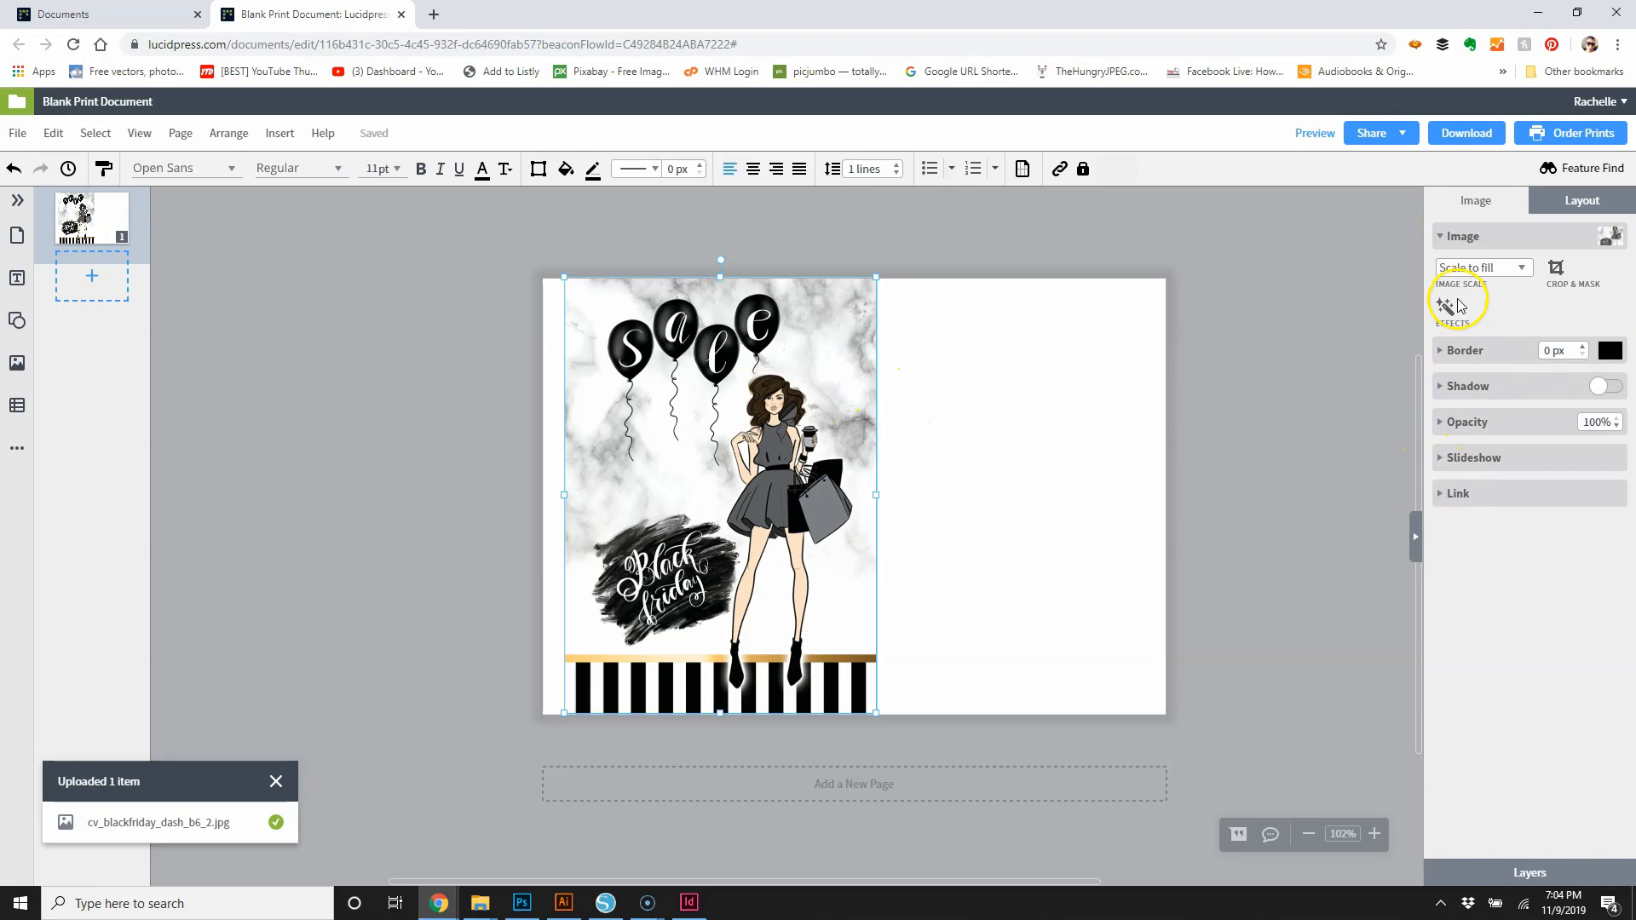
{"action": "left_click", "coordinate": [1517, 270]}
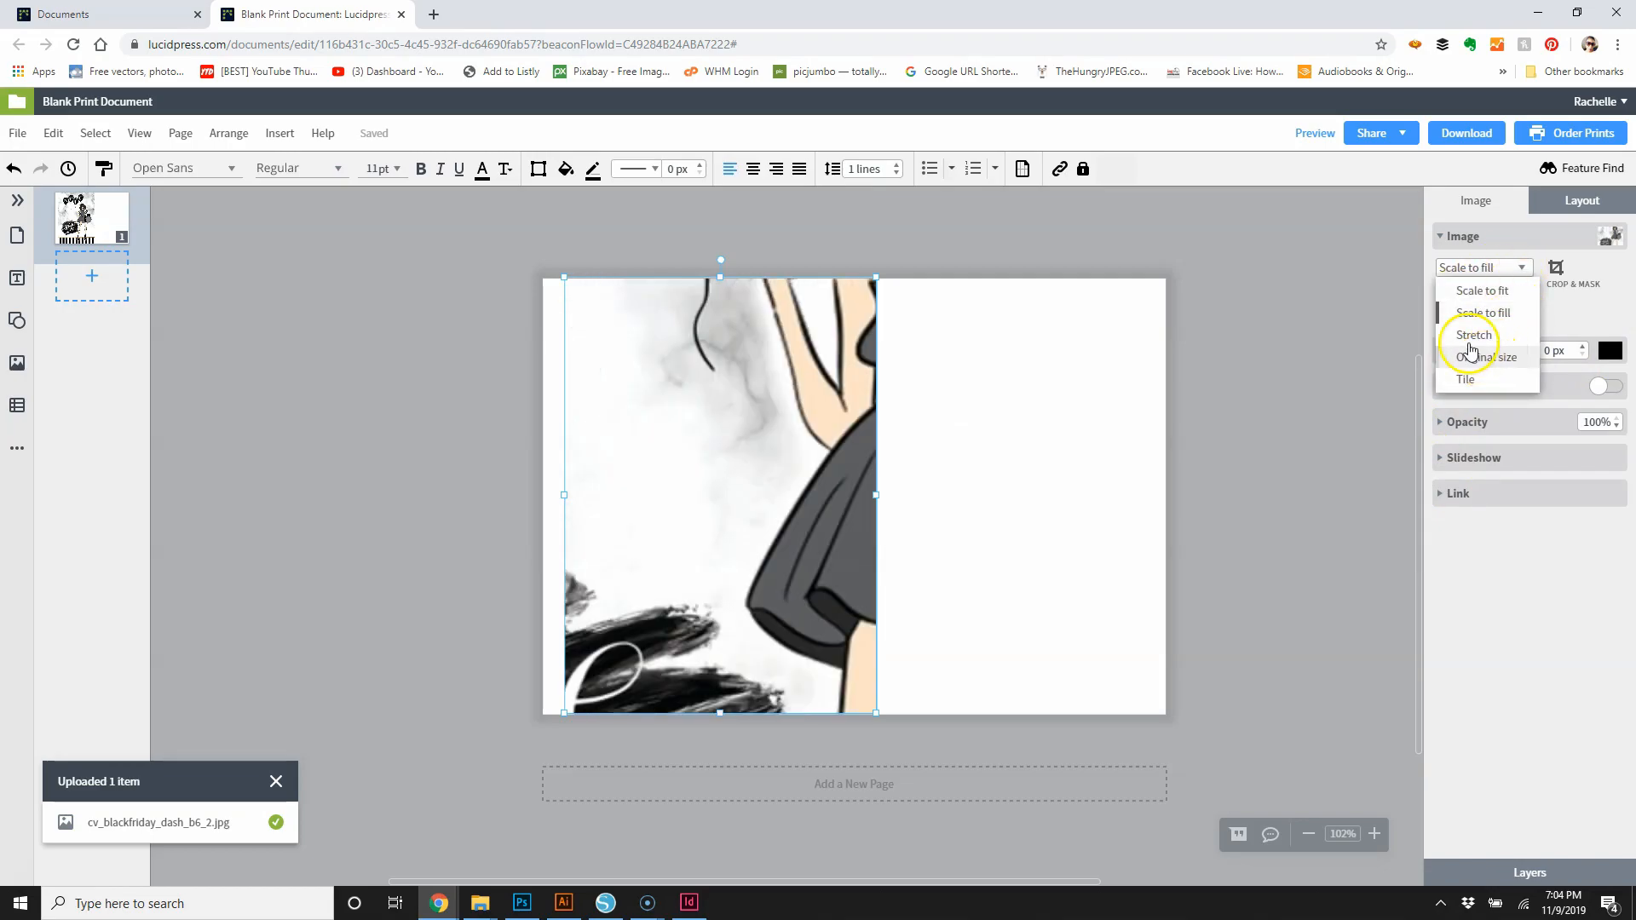
{"action": "left_click", "coordinate": [1460, 294]}
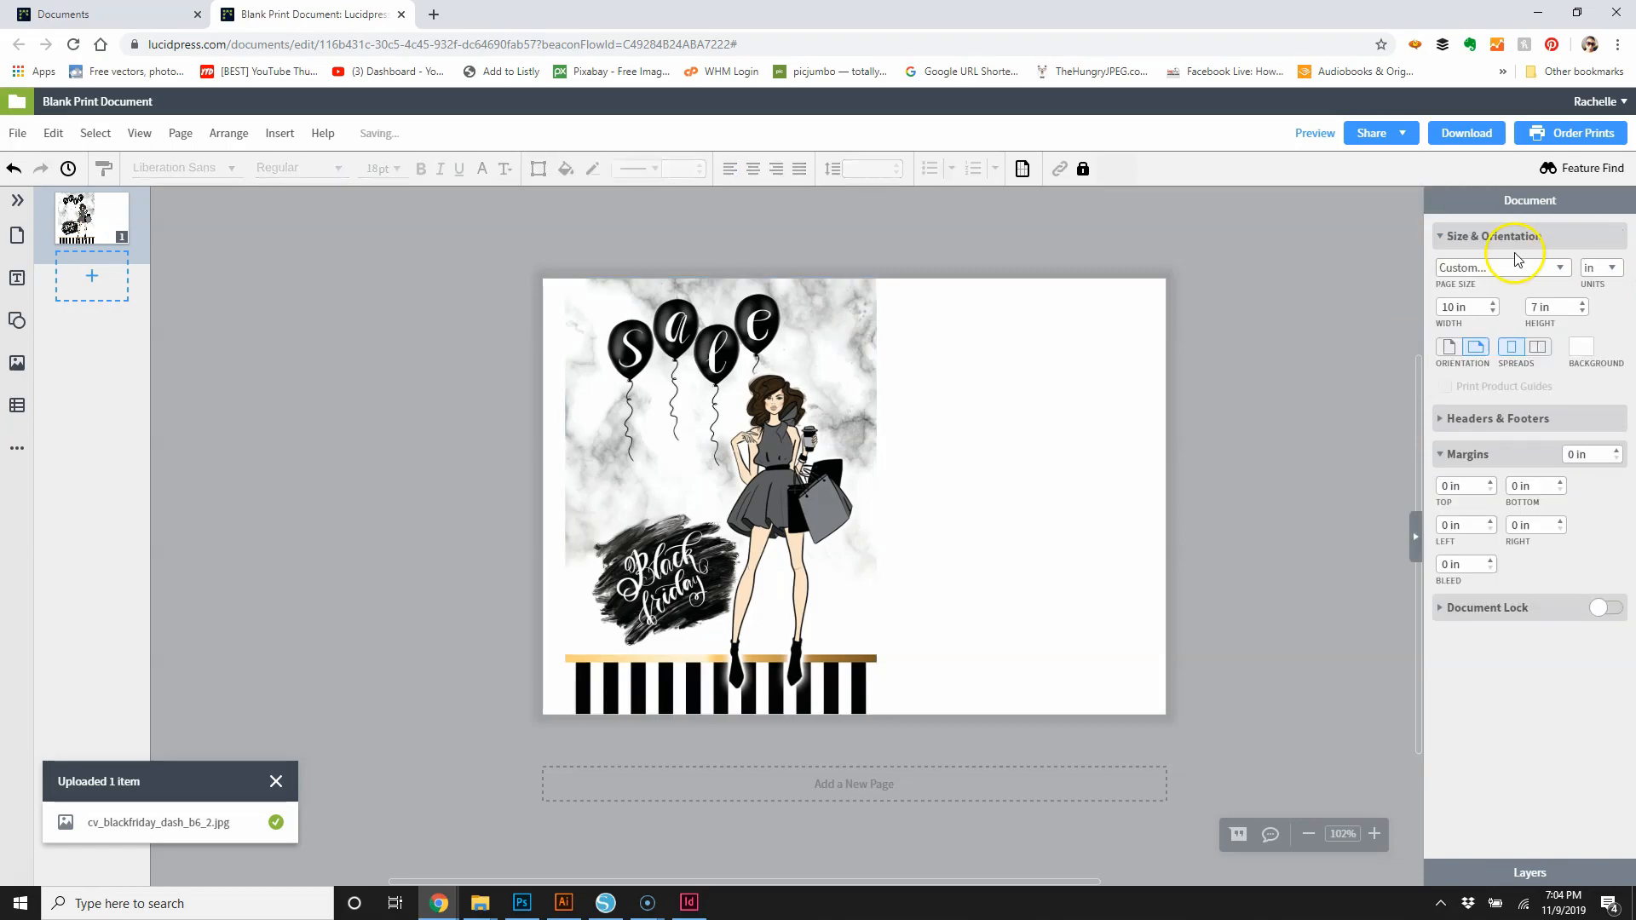
{"action": "left_click", "coordinate": [707, 436]}
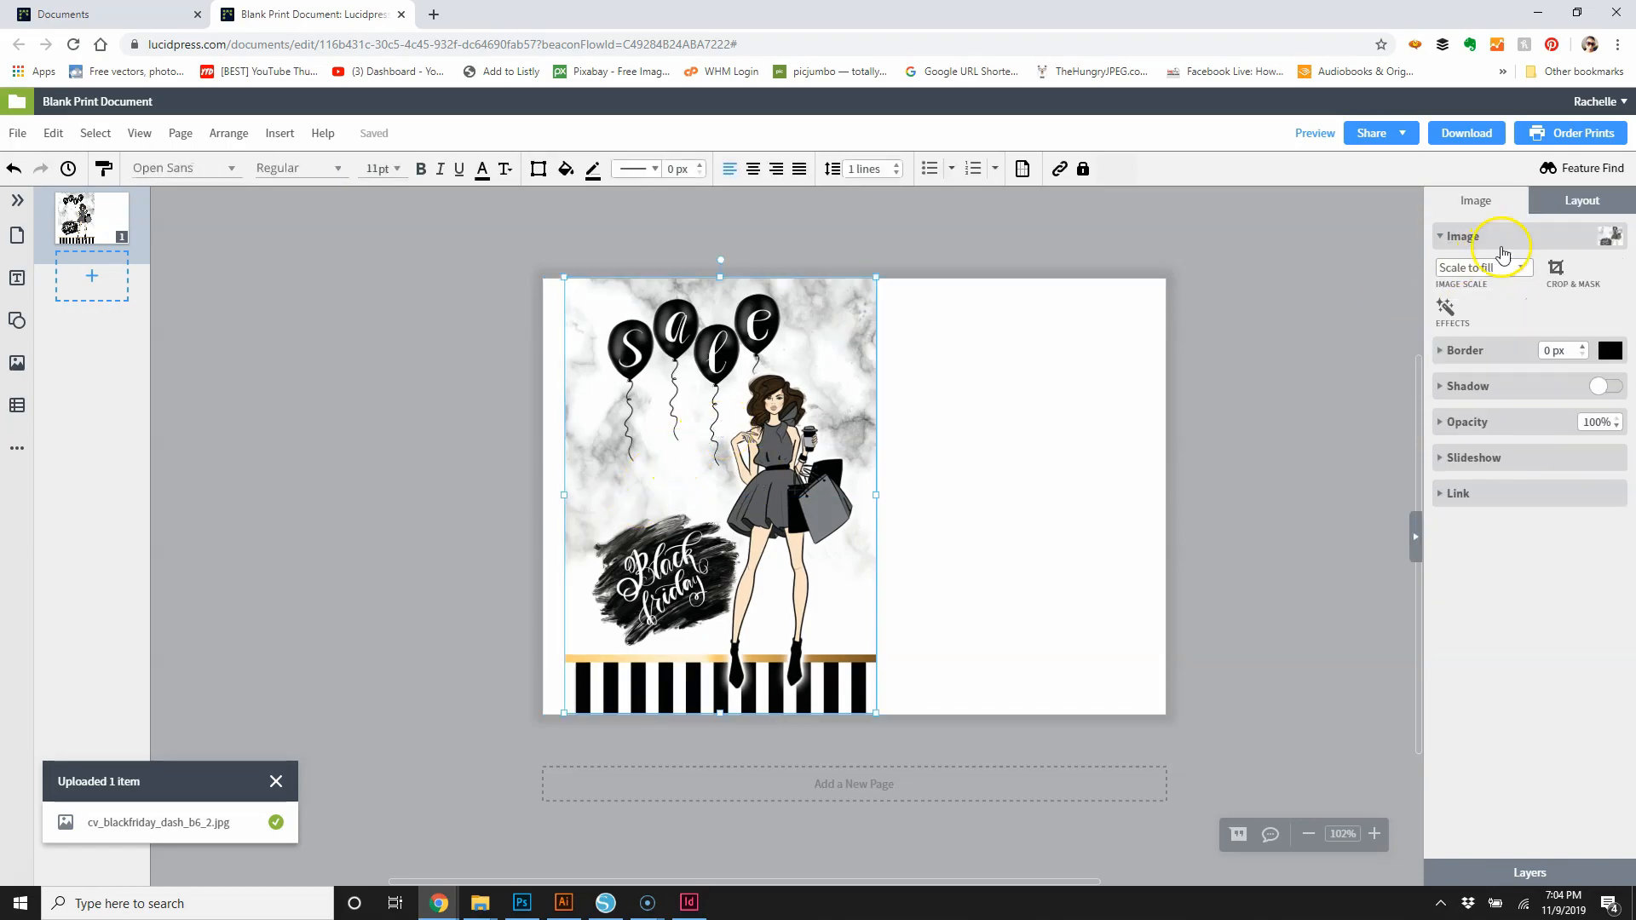
Set the image's width to 5 in and height to 7 in, and align it with the page's left edge.
{"action": "left_click", "coordinate": [1570, 202]}
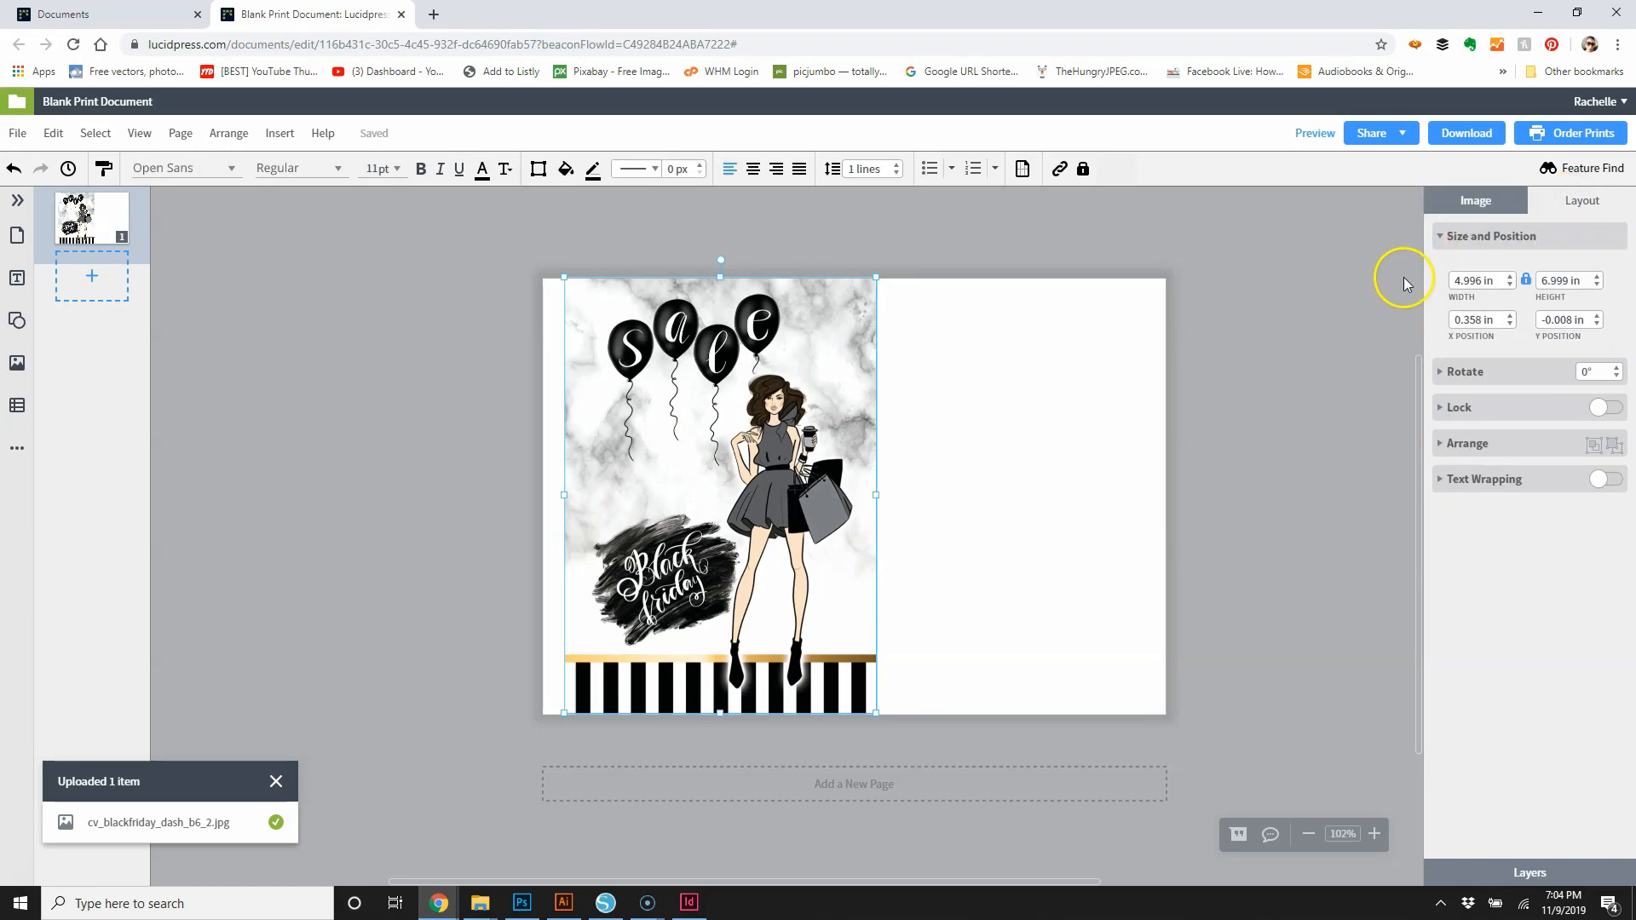
{"action": "left_click_drag", "start_coordinate": [1498, 281], "coordinate": [1413, 294]}
{"action": "type", "text": "5"}
{"action": "key", "text": "Tab"}
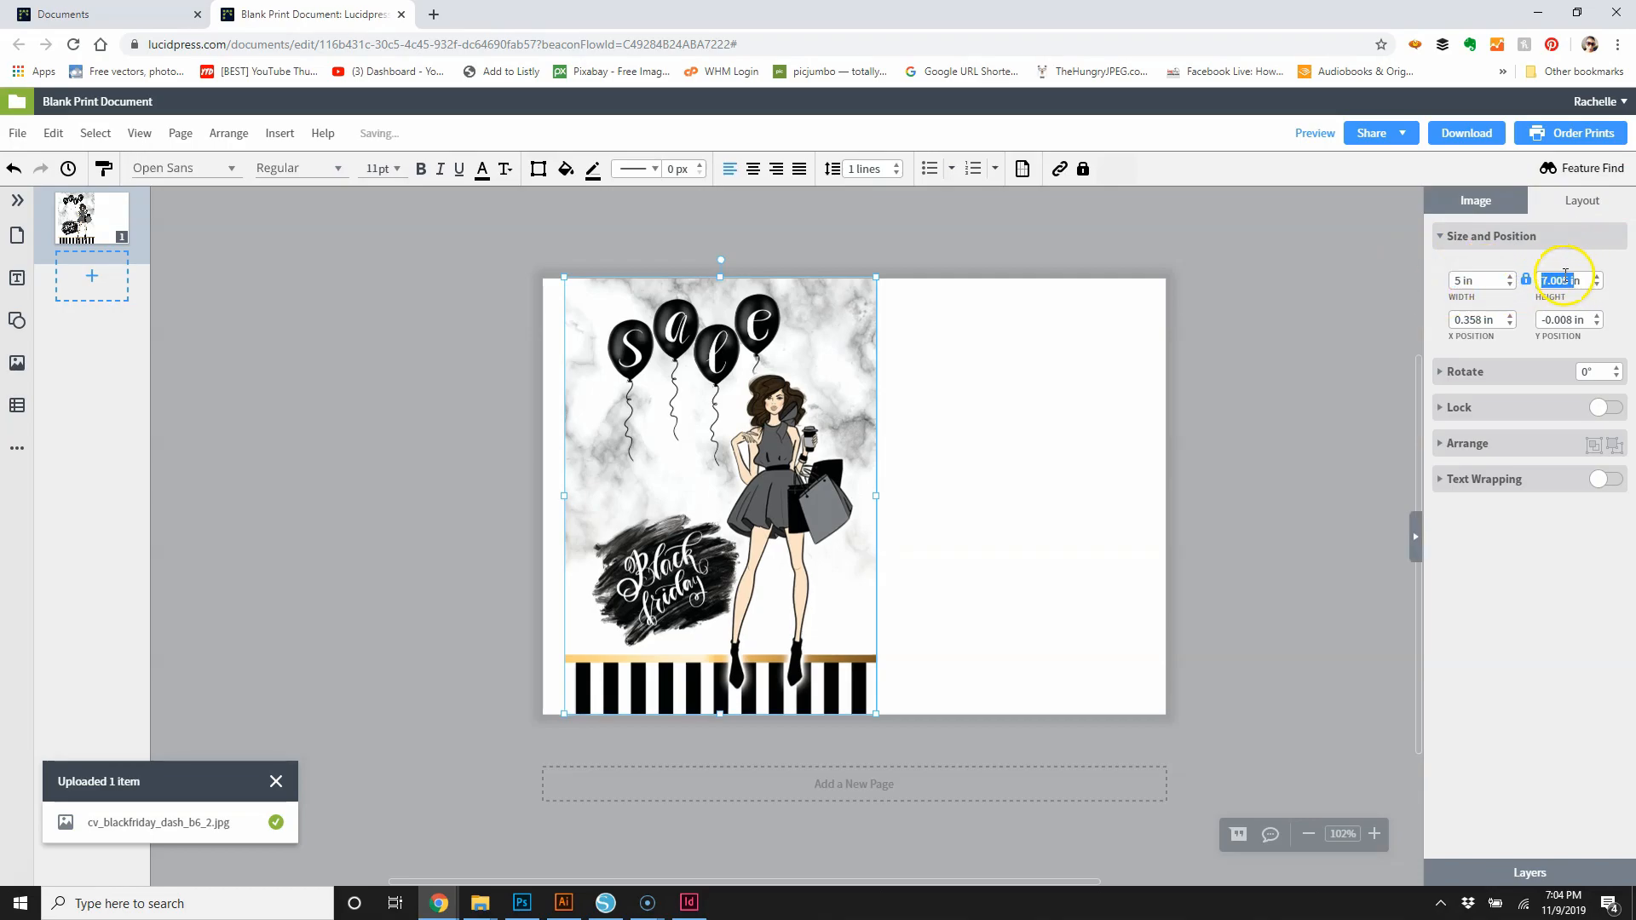
{"action": "left_click_drag", "start_coordinate": [1583, 282], "coordinate": [1519, 287]}
{"action": "type", "text": "7"}
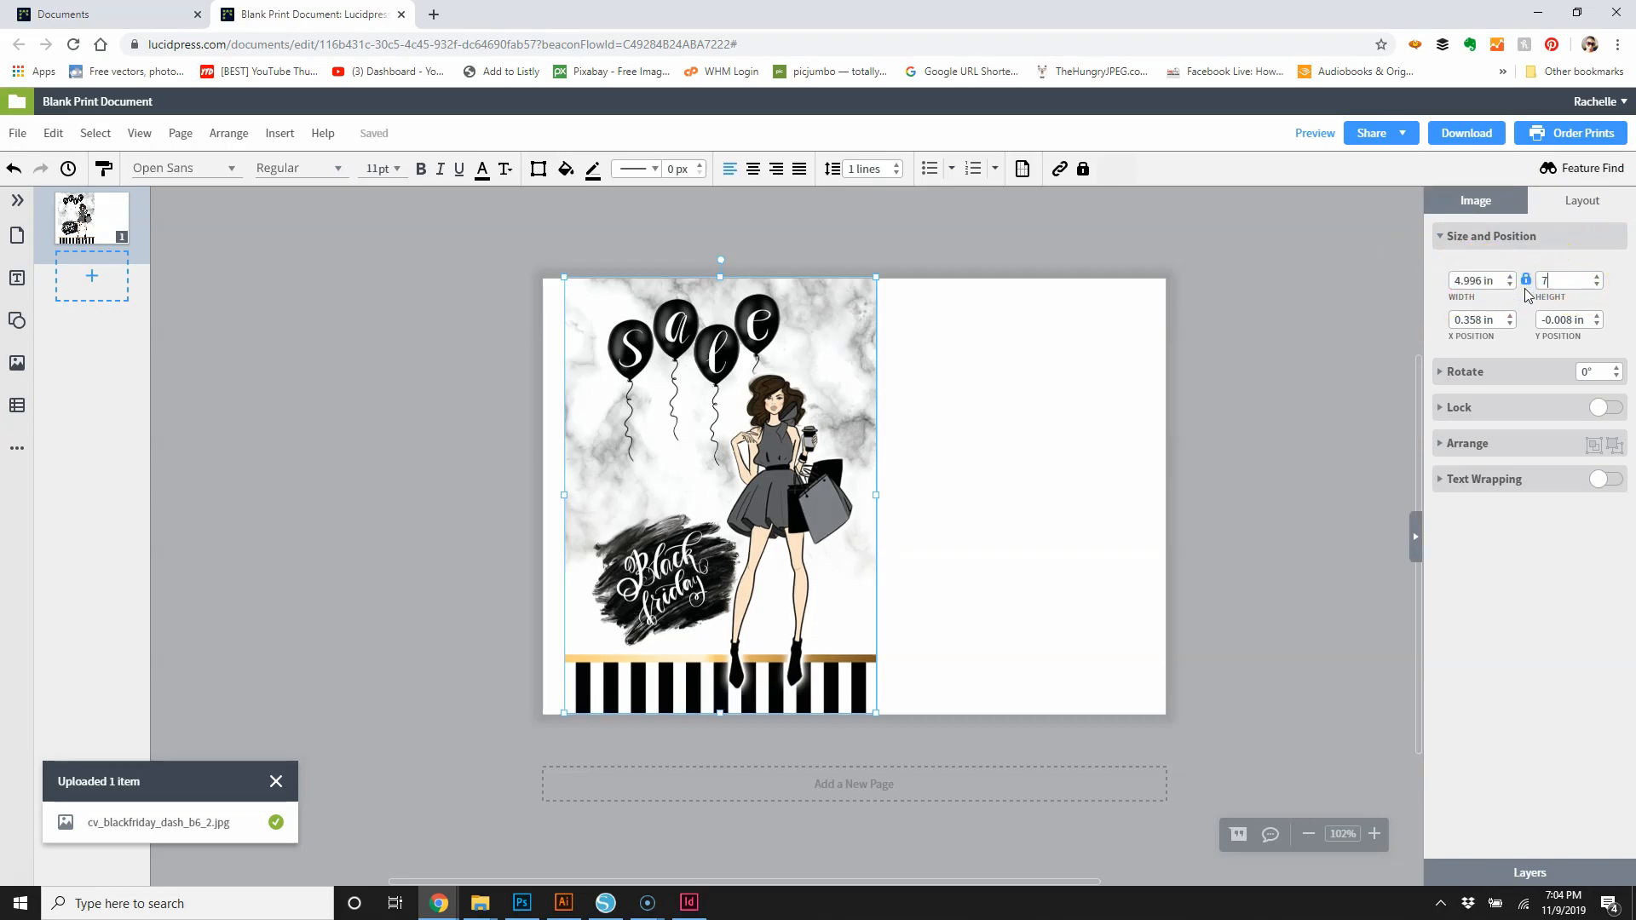
{"action": "left_click_drag", "start_coordinate": [613, 349], "coordinate": [593, 352]}
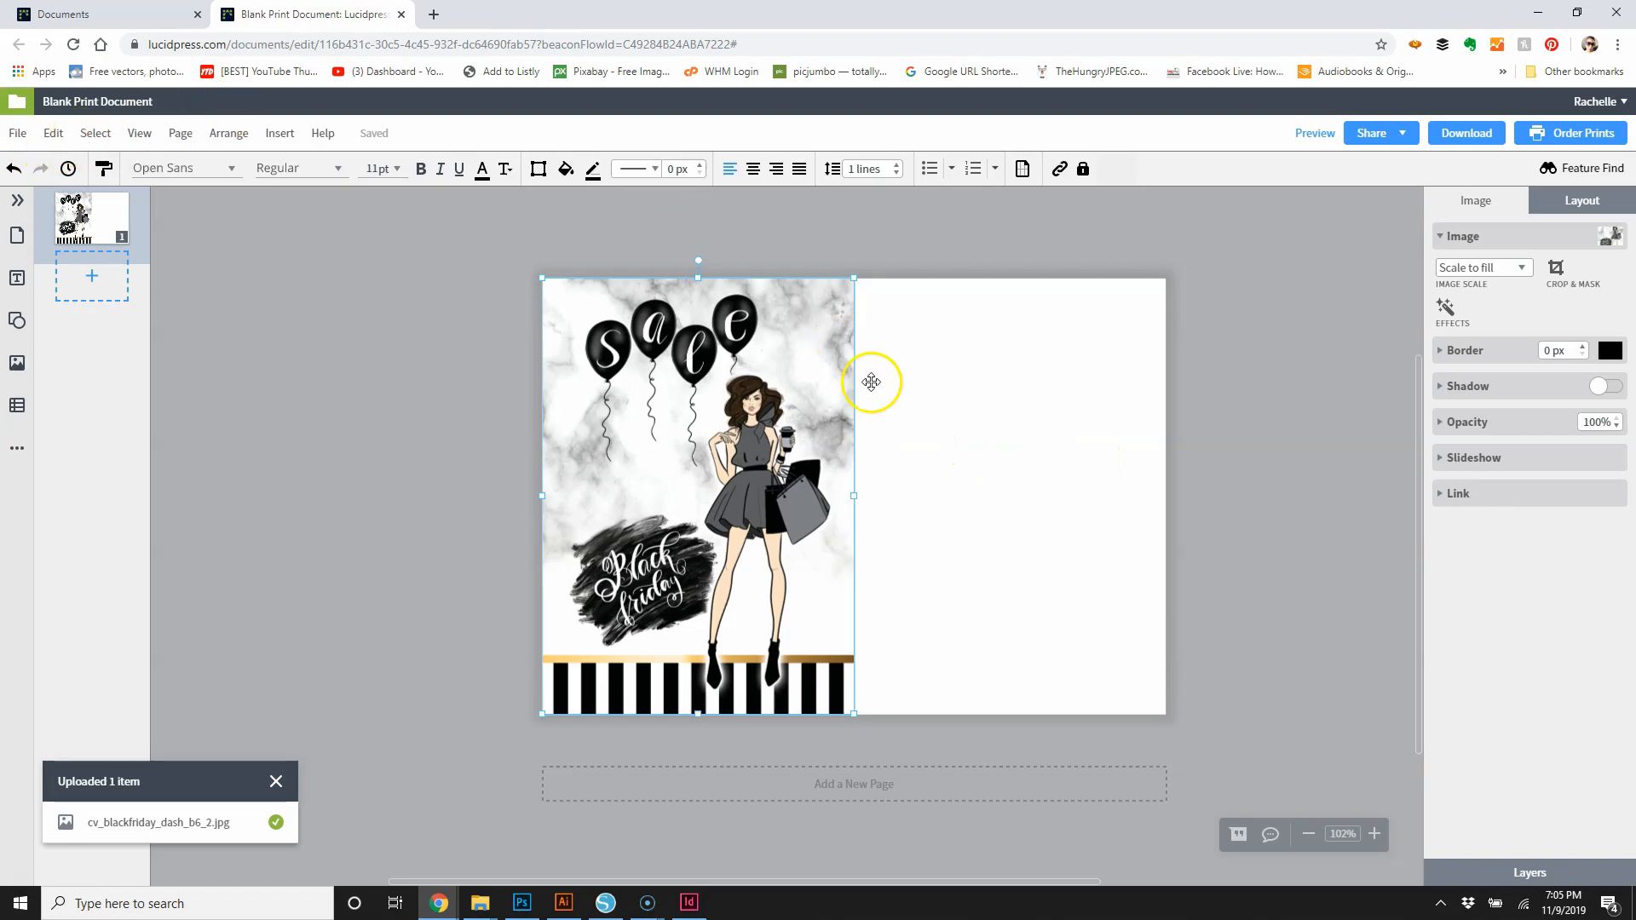
Try to copy and paste the placed Black Friday image.
{"action": "left_click", "coordinate": [653, 330]}
{"action": "left_click", "coordinate": [53, 133]}
{"action": "left_click", "coordinate": [84, 246]}
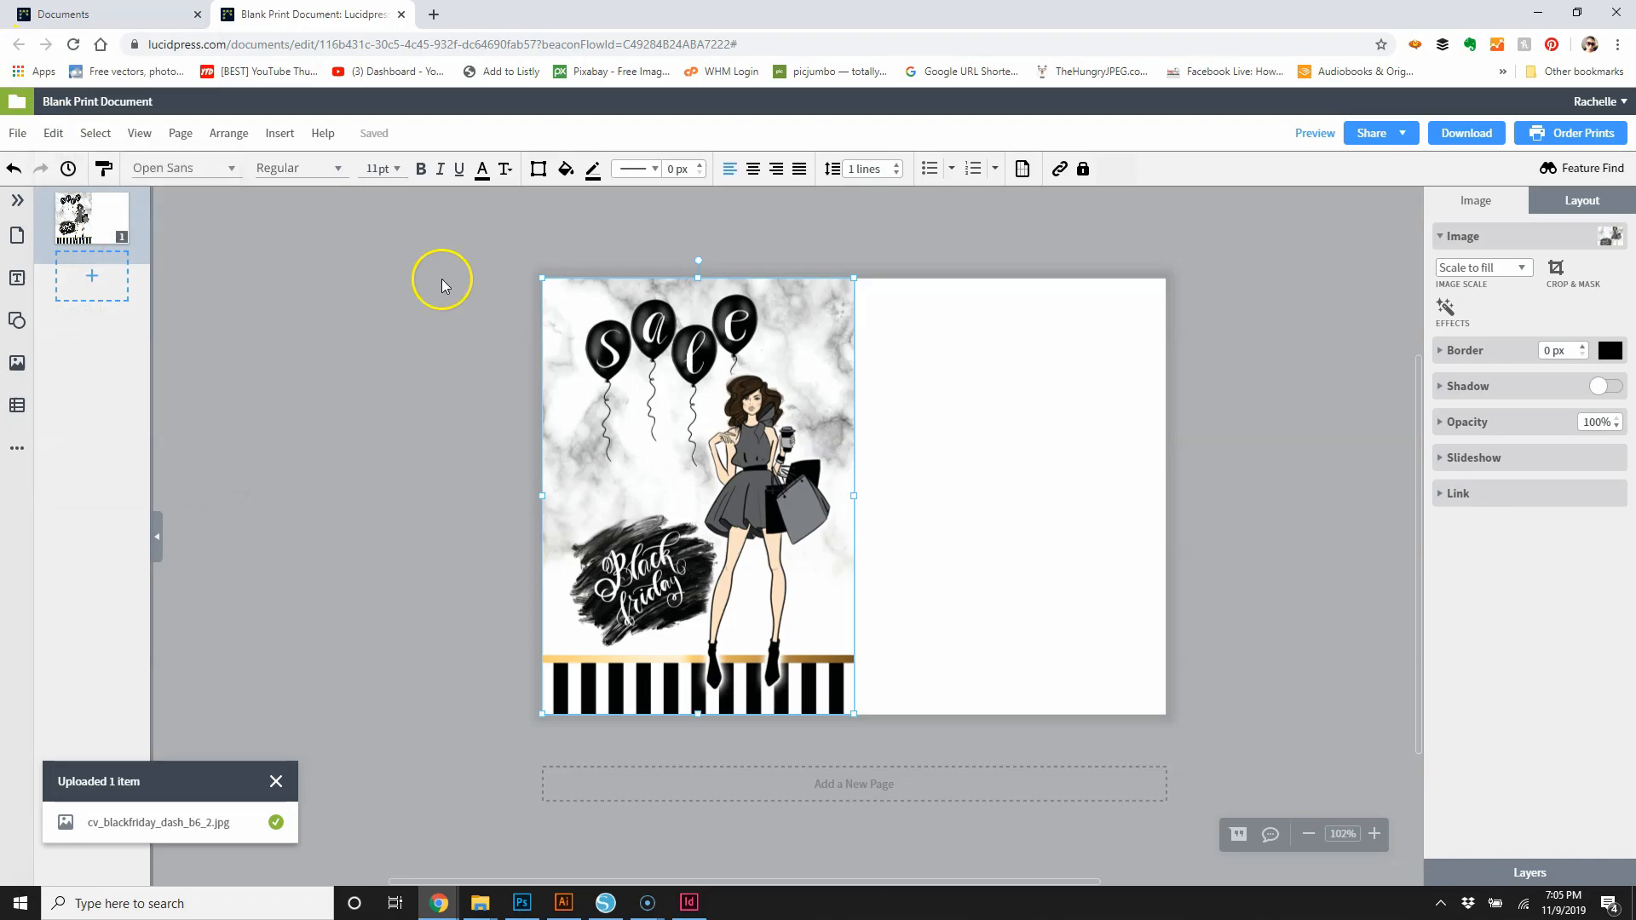
{"action": "left_click", "coordinate": [53, 133]}
{"action": "left_click", "coordinate": [95, 271]}
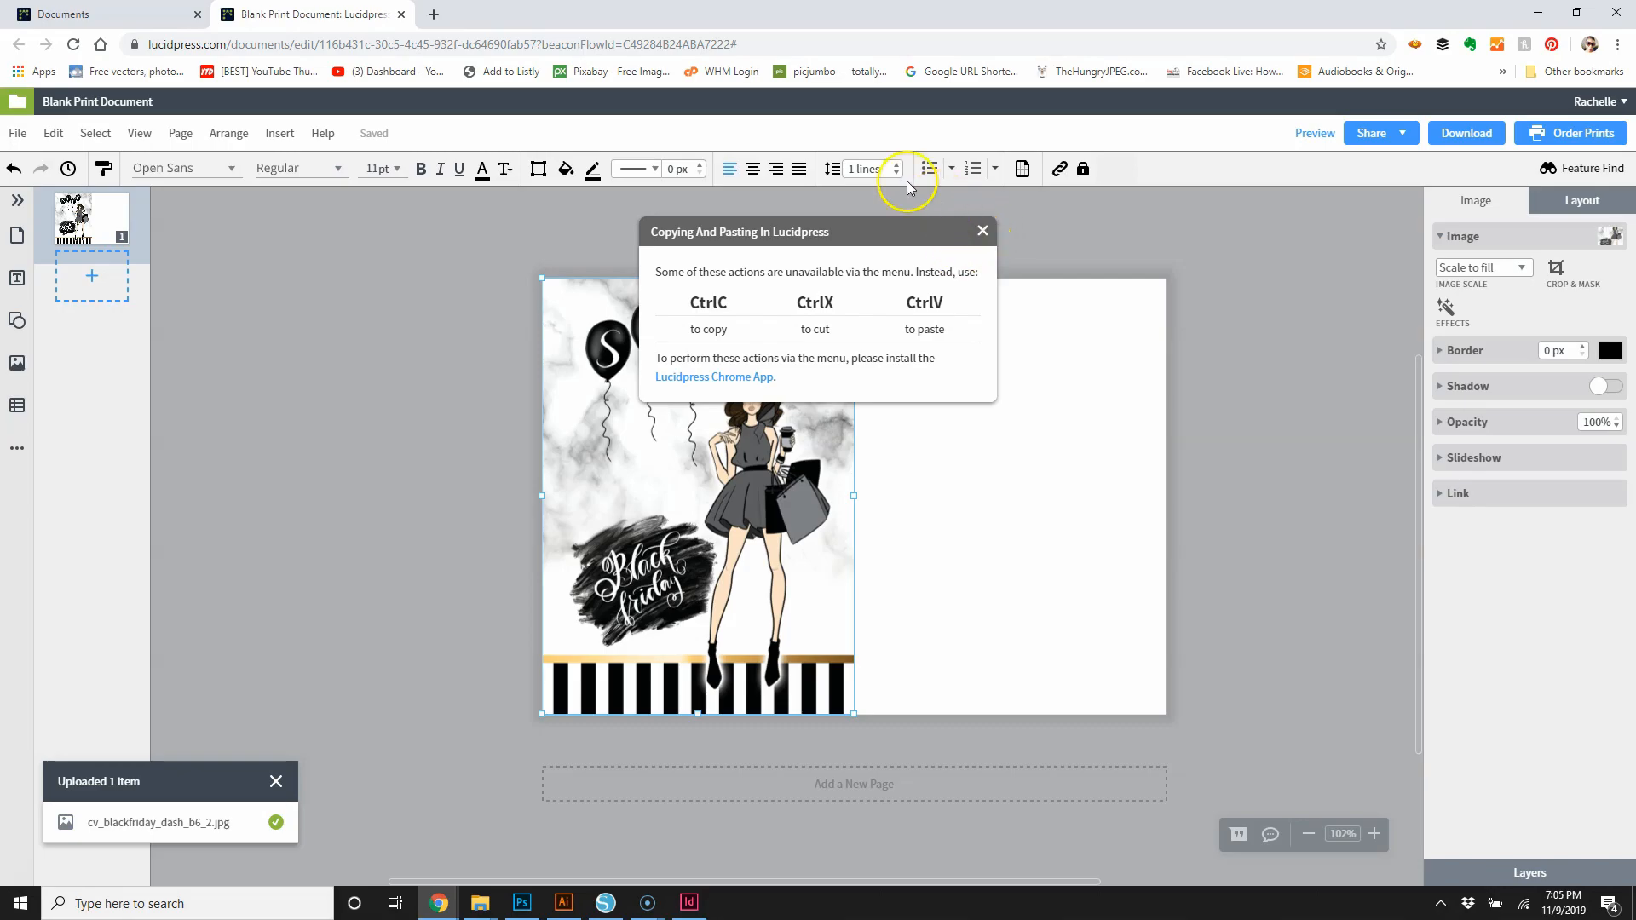
{"action": "left_click", "coordinate": [980, 232]}
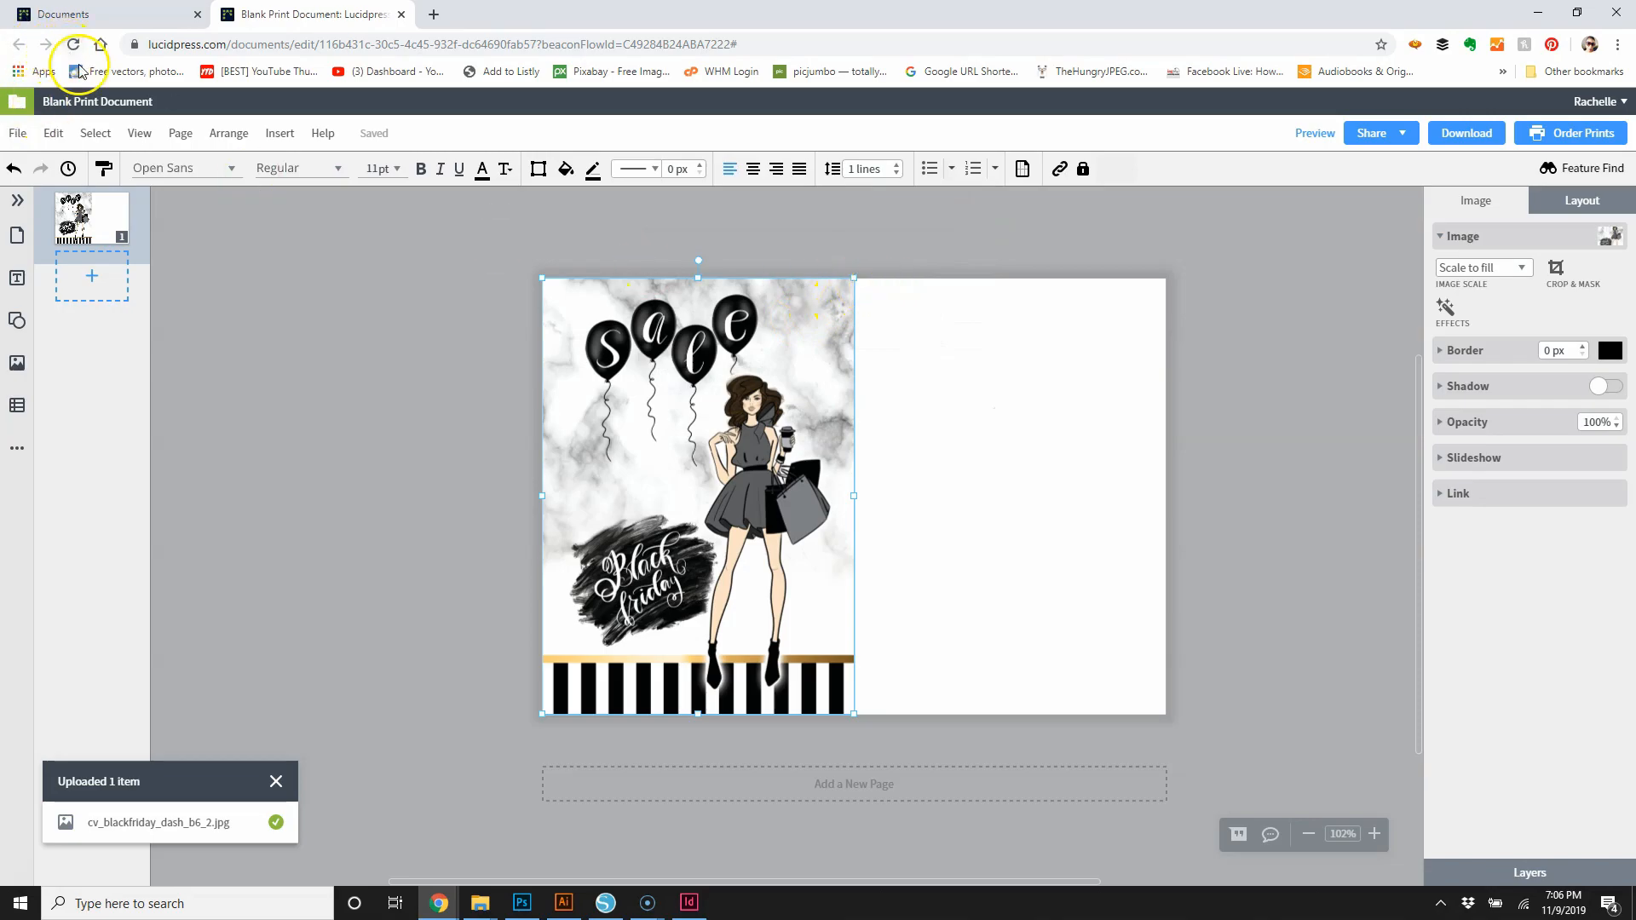
Move the image toward the page's right half and undo the move, keeping the image selected.
{"action": "left_click_drag", "start_coordinate": [611, 338], "coordinate": [801, 334]}
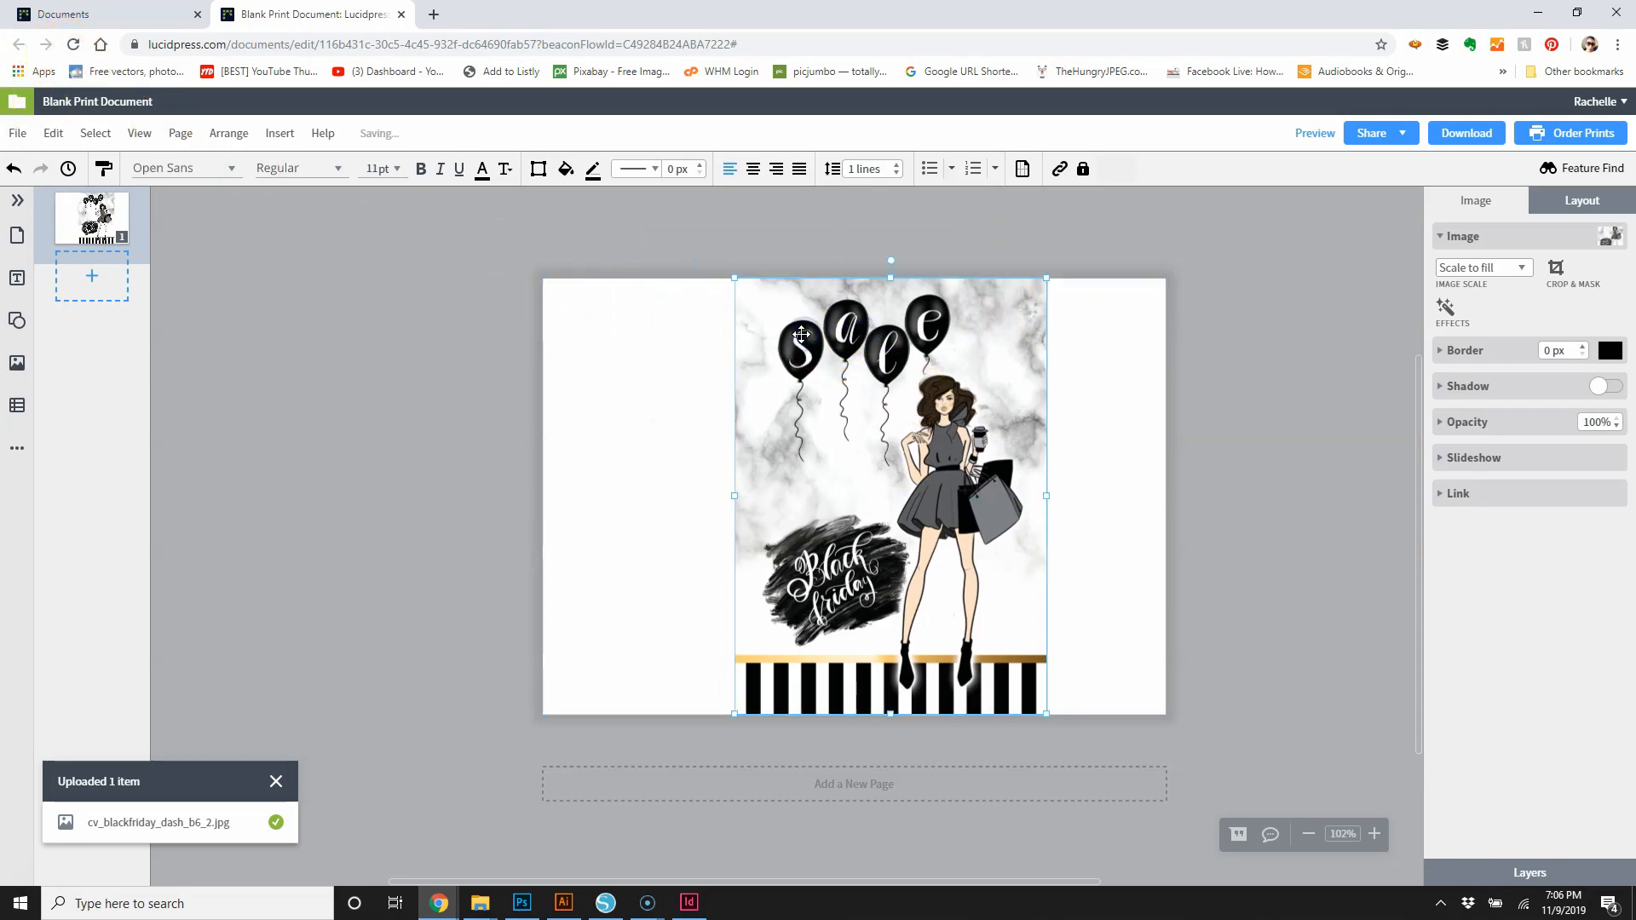
{"action": "key", "text": "ctrl+z"}
{"action": "left_click", "coordinate": [560, 369]}
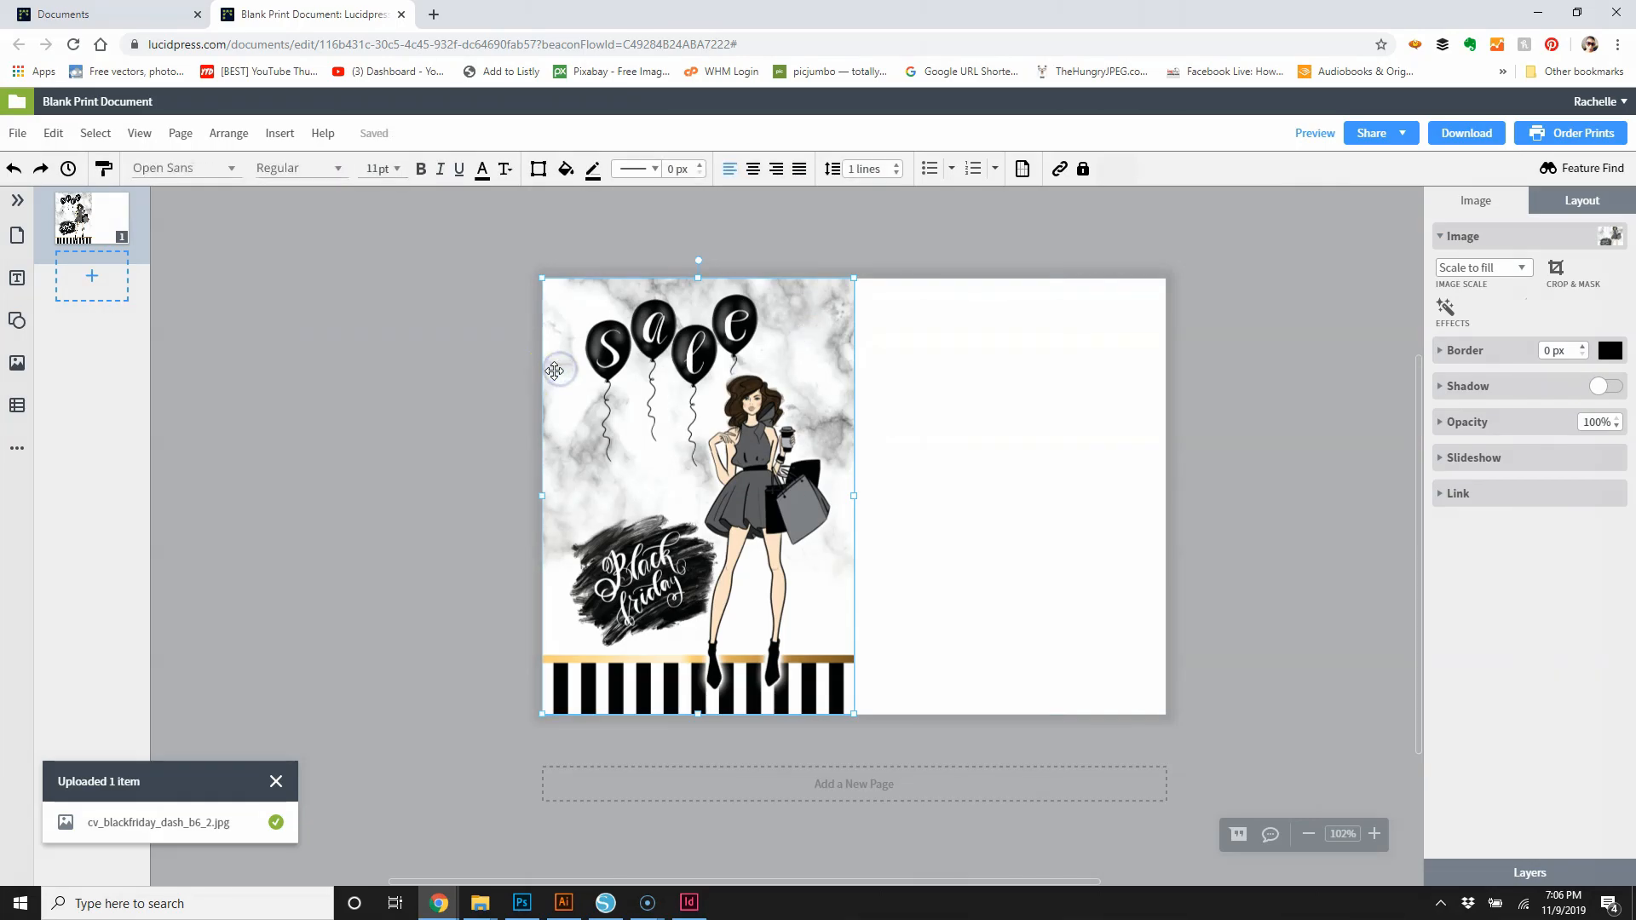
{"action": "left_click", "coordinate": [53, 133]}
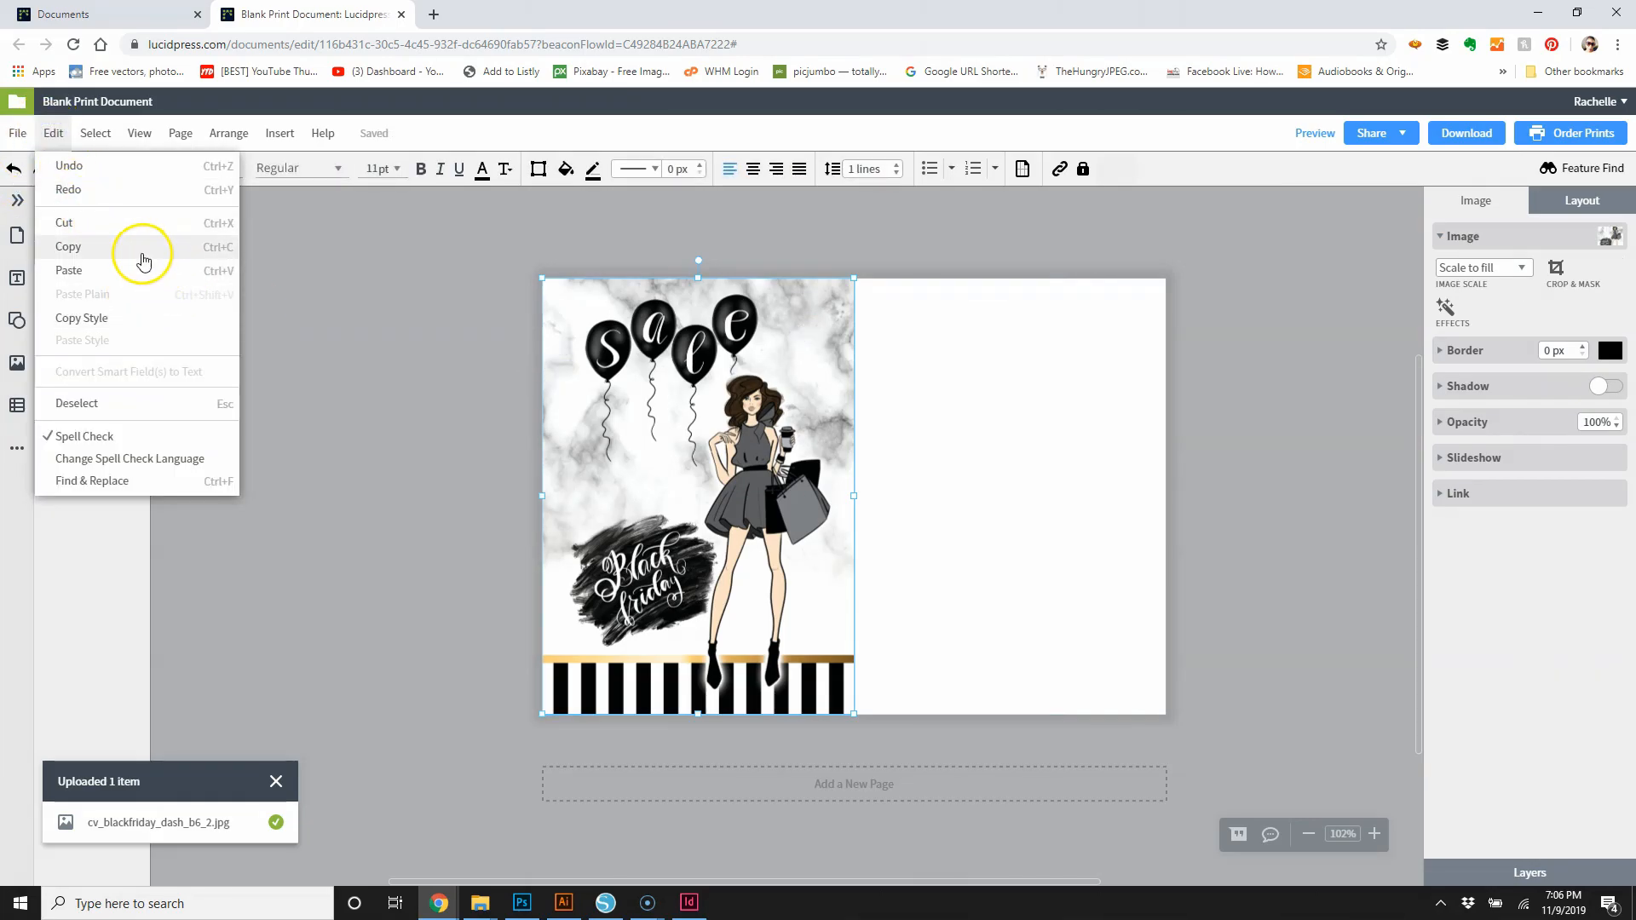
{"action": "left_click", "coordinate": [349, 345]}
{"action": "left_click", "coordinate": [620, 351]}
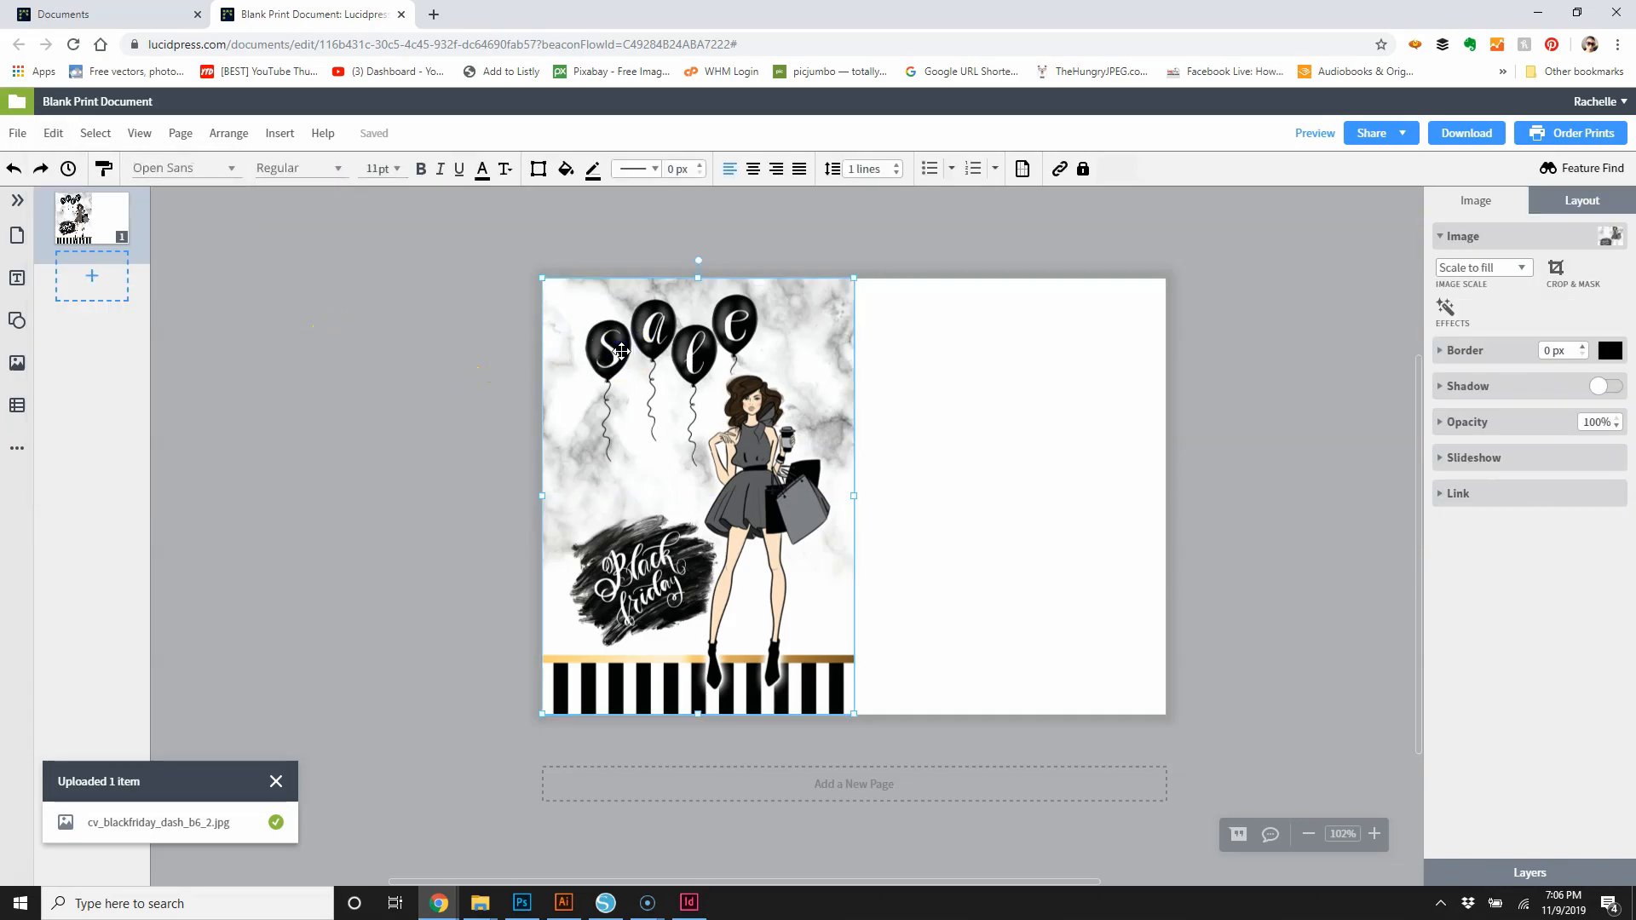
{"action": "left_click", "coordinate": [883, 365]}
{"action": "left_click", "coordinate": [744, 352]}
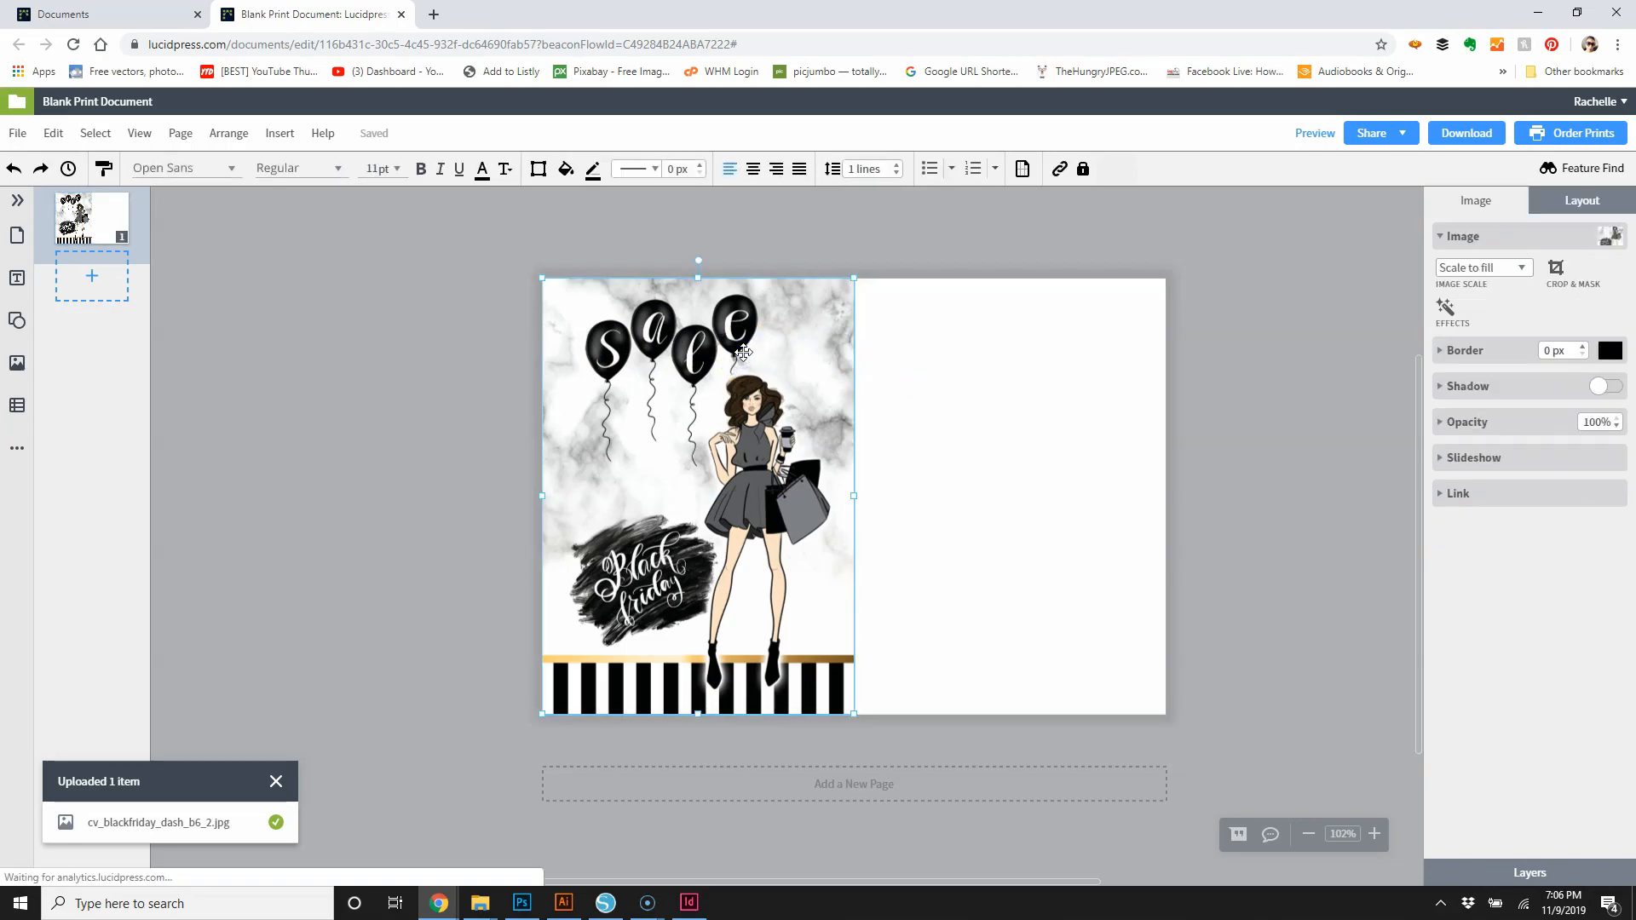
Duplicate the Black Friday image and undo the duplication.
{"action": "key", "text": "ctrl+d"}
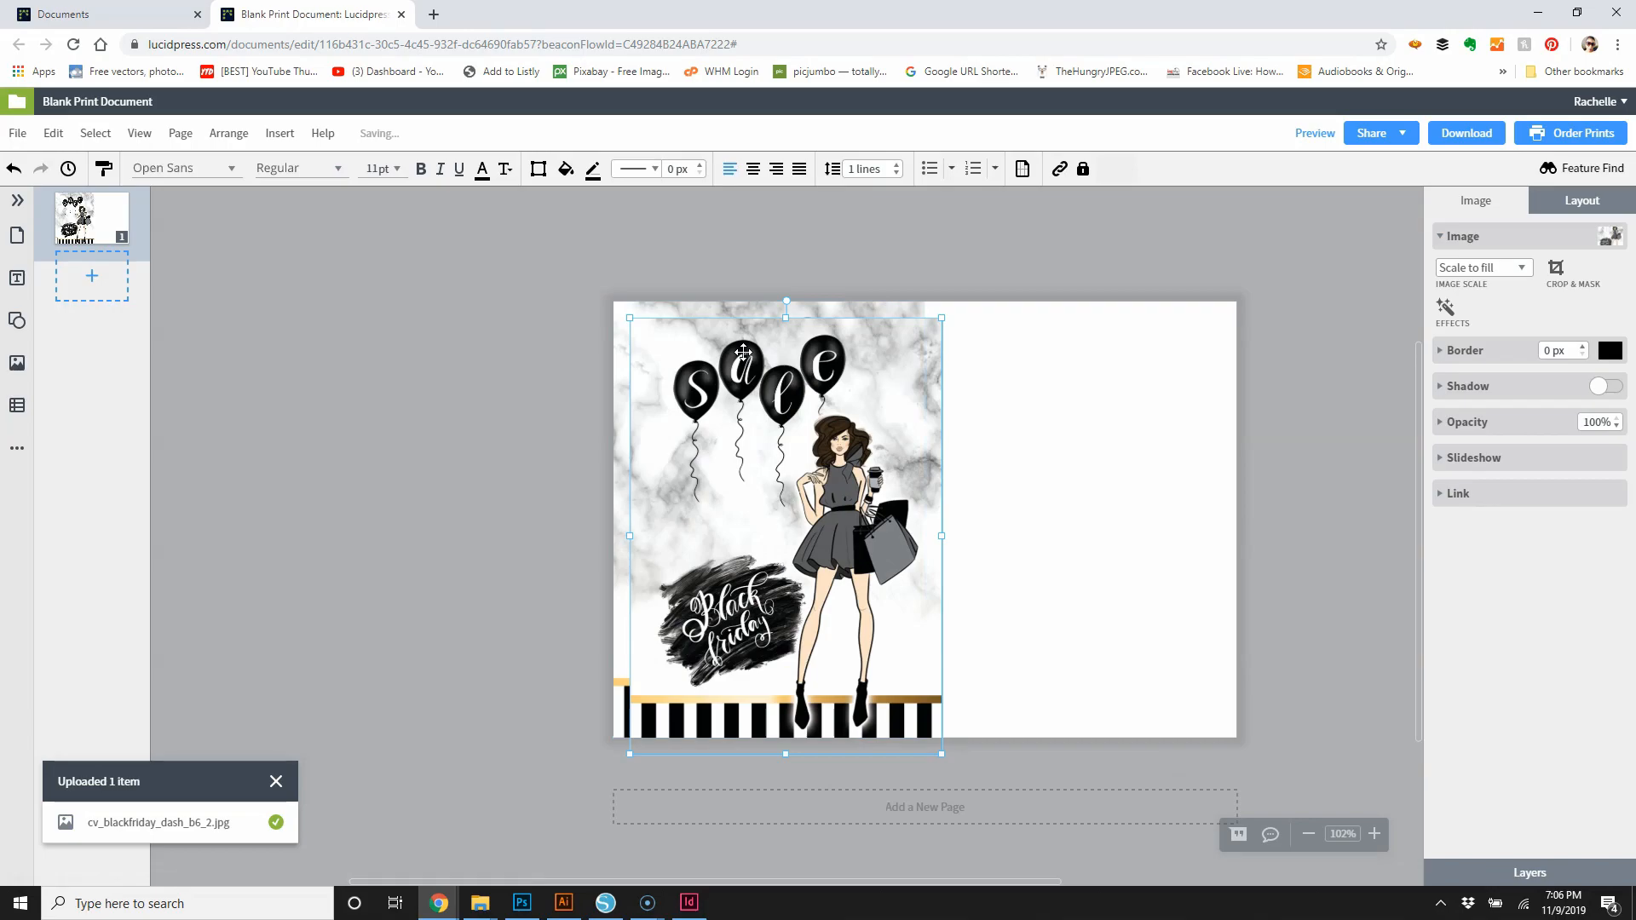
{"action": "key", "text": "ctrl+z"}
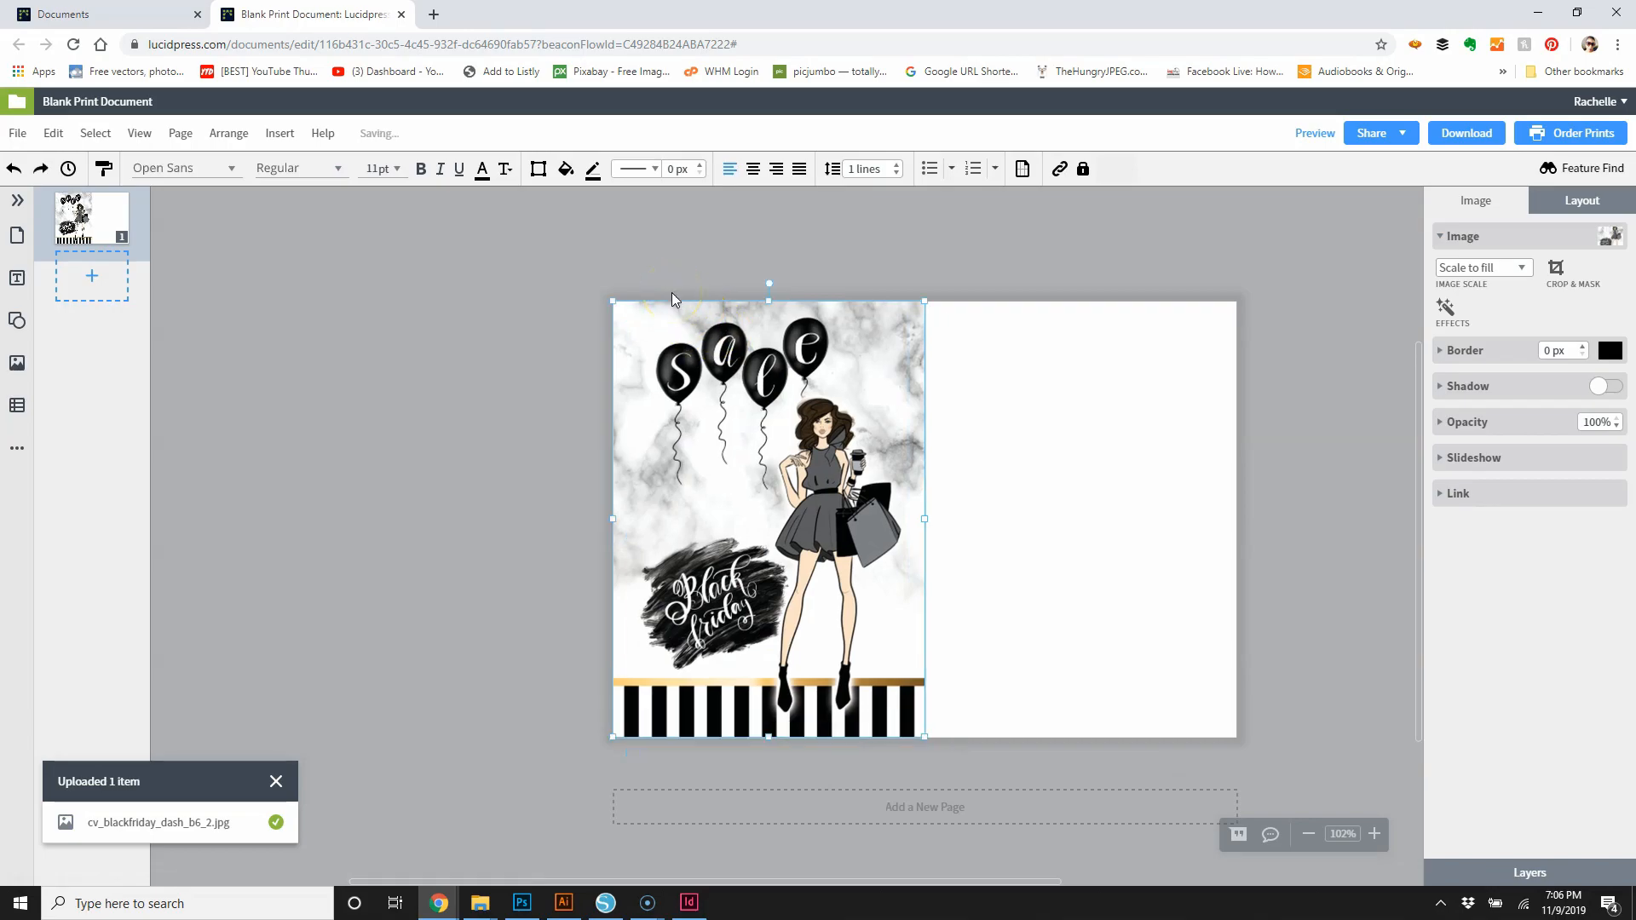
{"action": "left_click", "coordinate": [54, 134]}
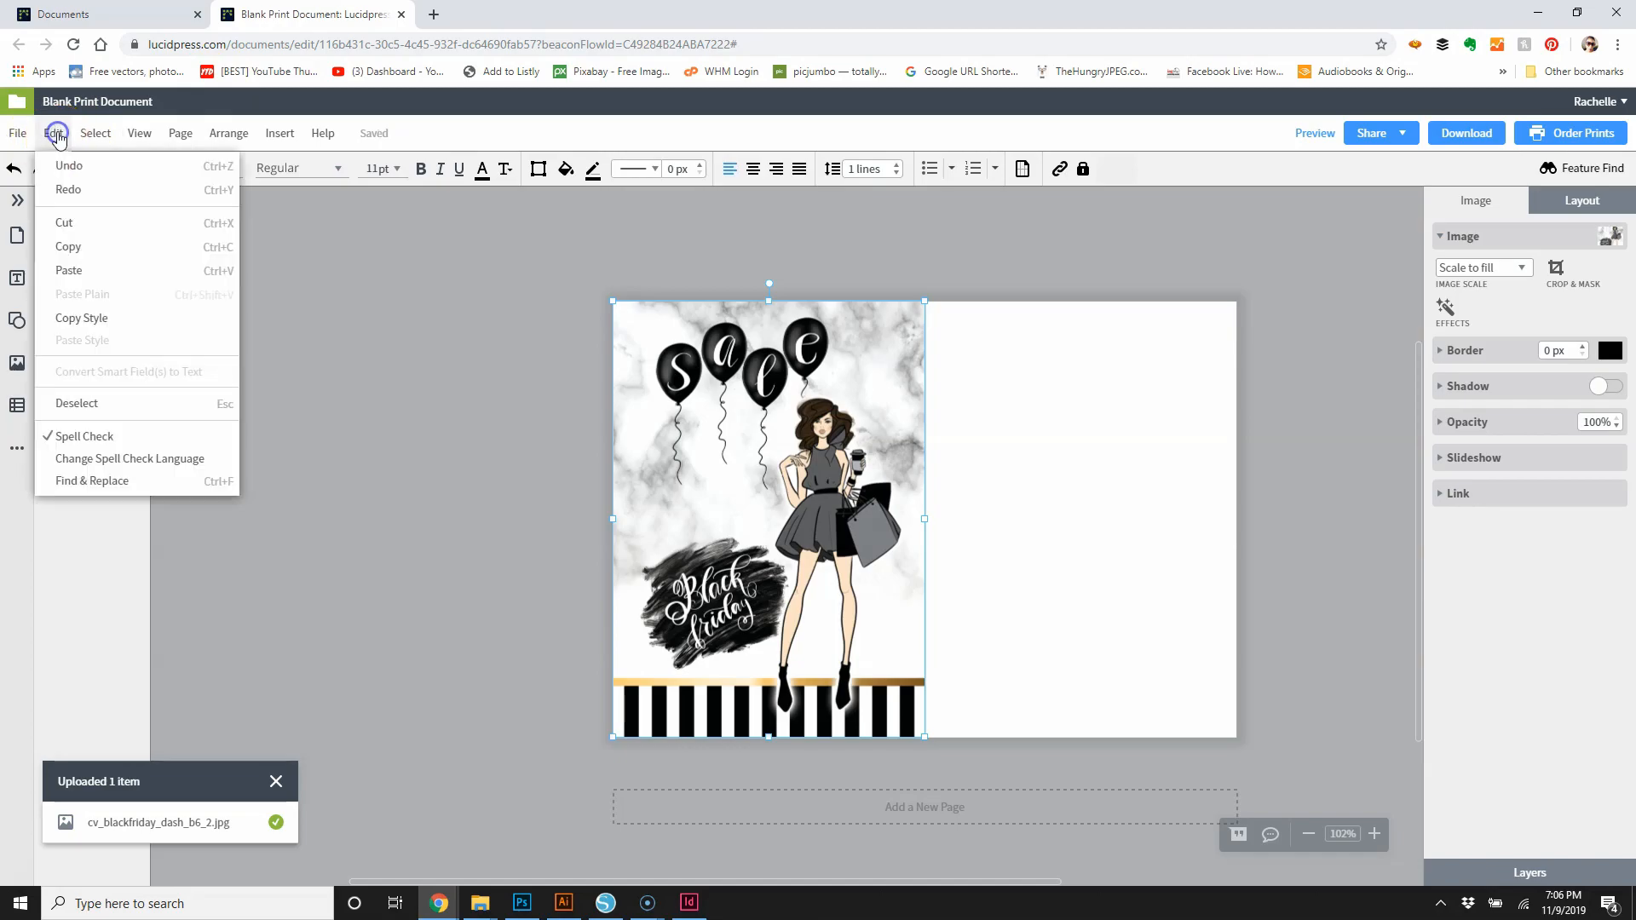
{"action": "left_click", "coordinate": [741, 422]}
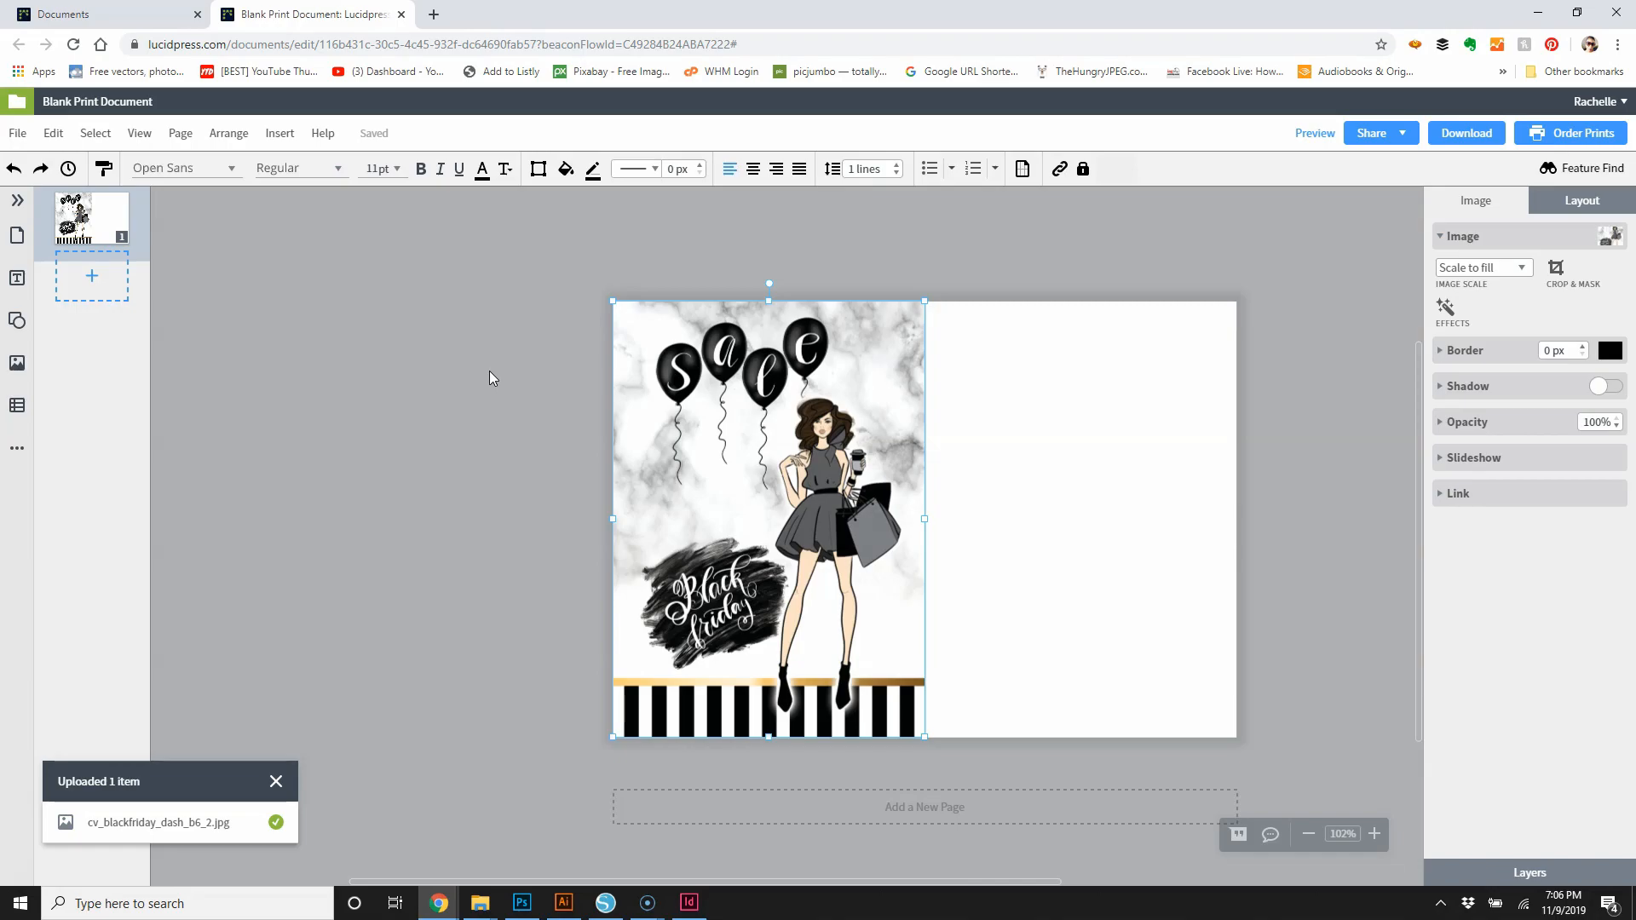
Duplicate the Black Friday image and place the copy flush on the page's right half, beside the original.
{"action": "key", "text": "ctrl+d"}
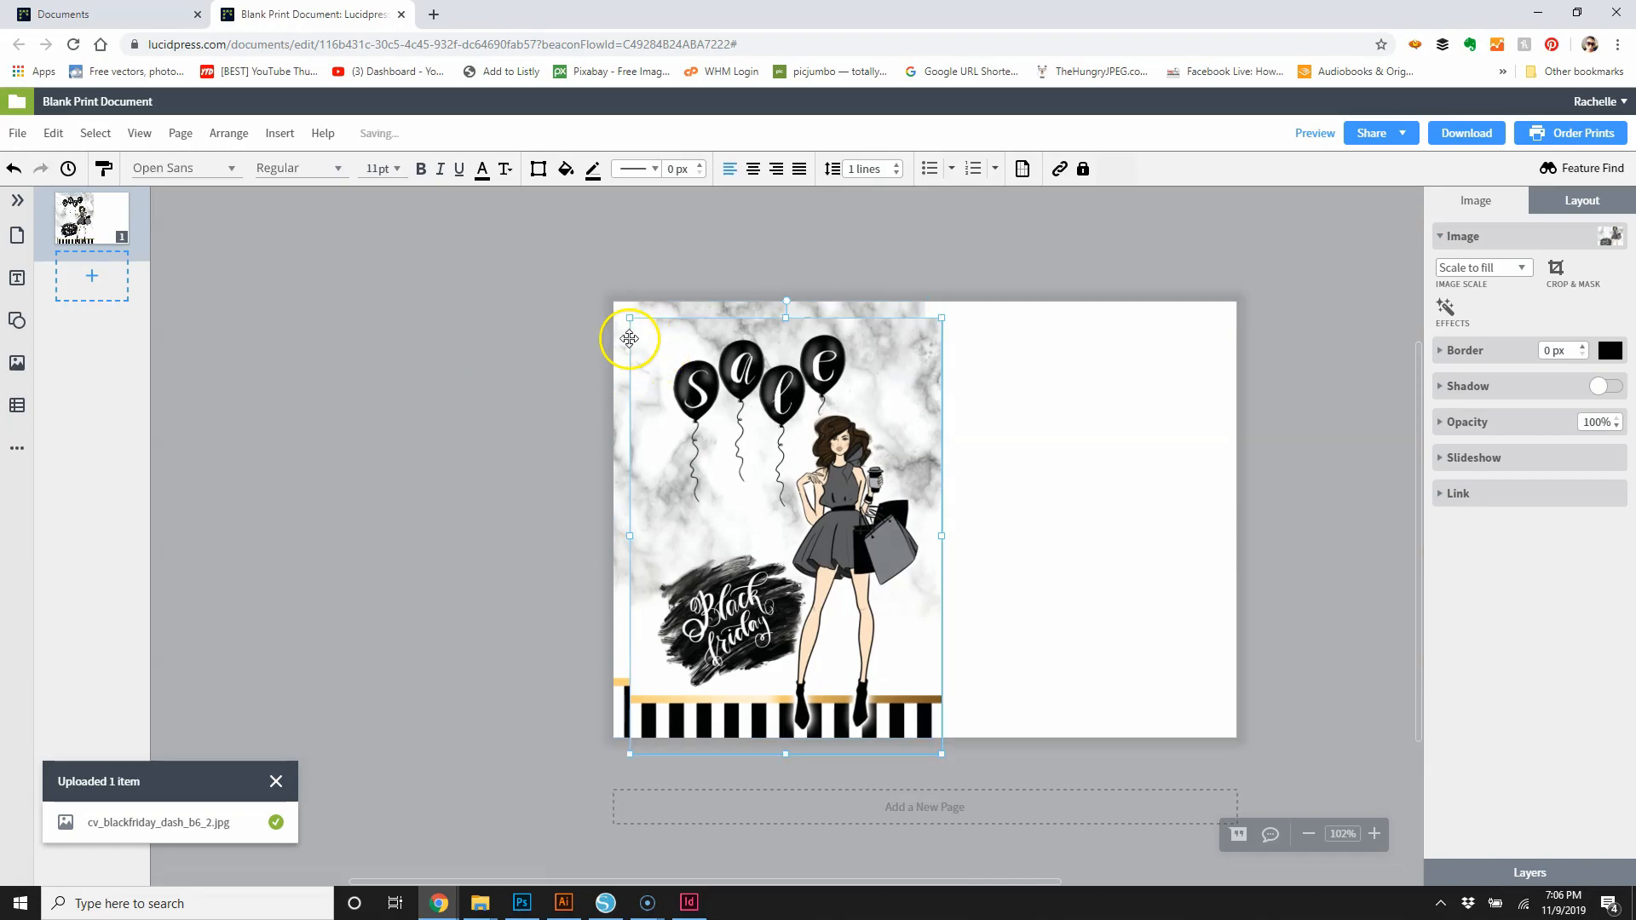
{"action": "left_click_drag", "start_coordinate": [631, 331], "coordinate": [926, 316]}
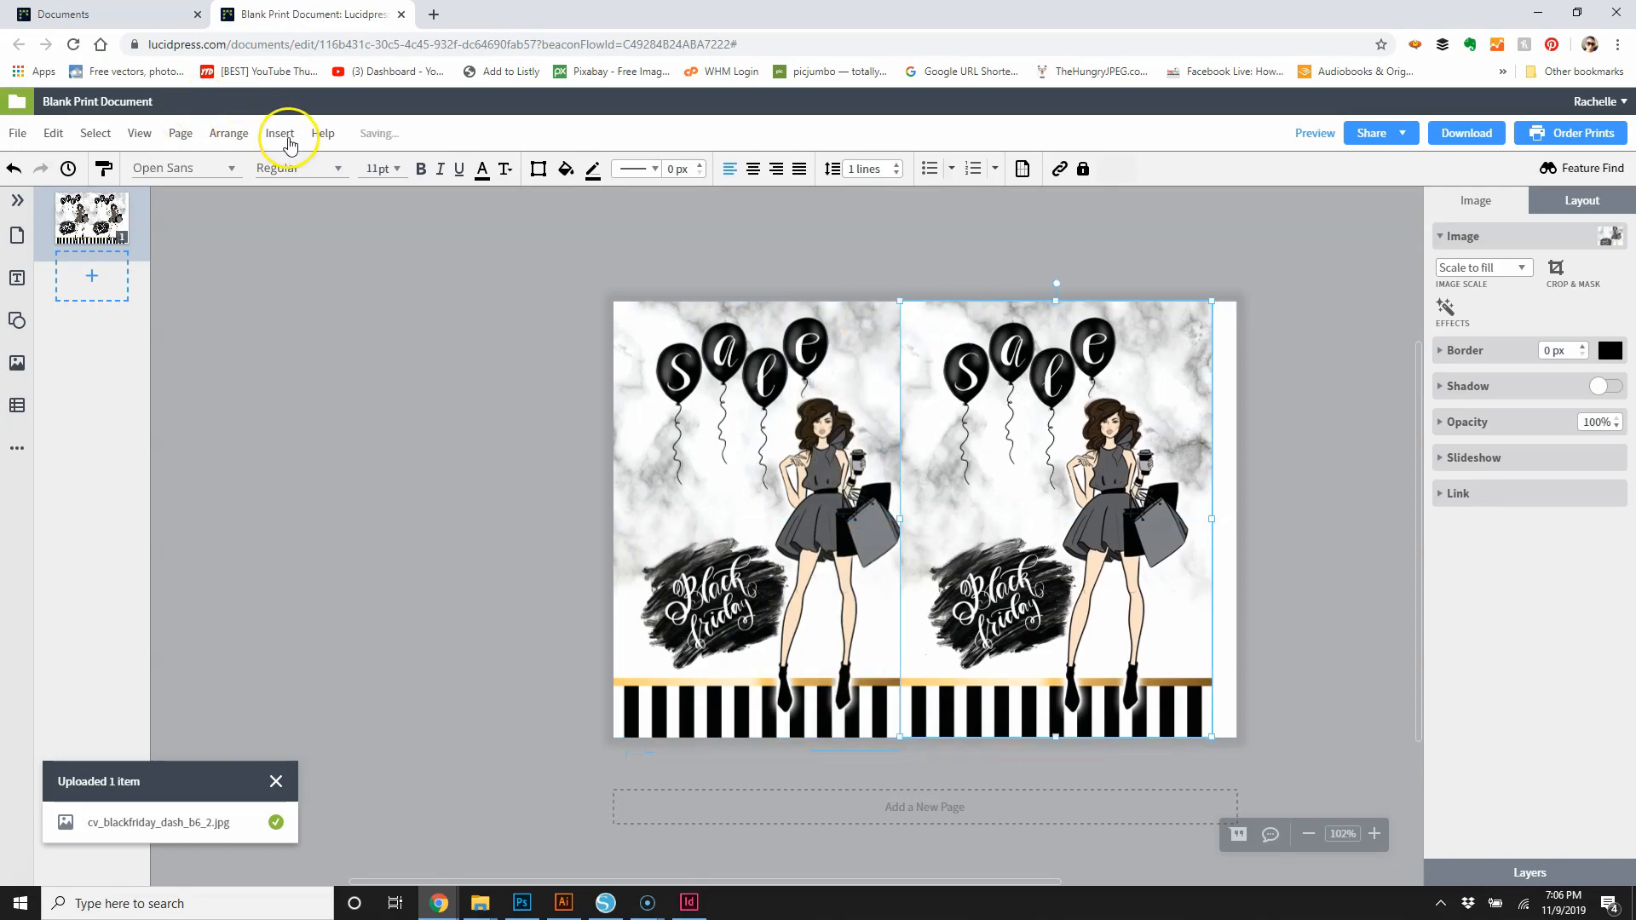
{"action": "left_click_drag", "start_coordinate": [1017, 340], "coordinate": [1037, 341]}
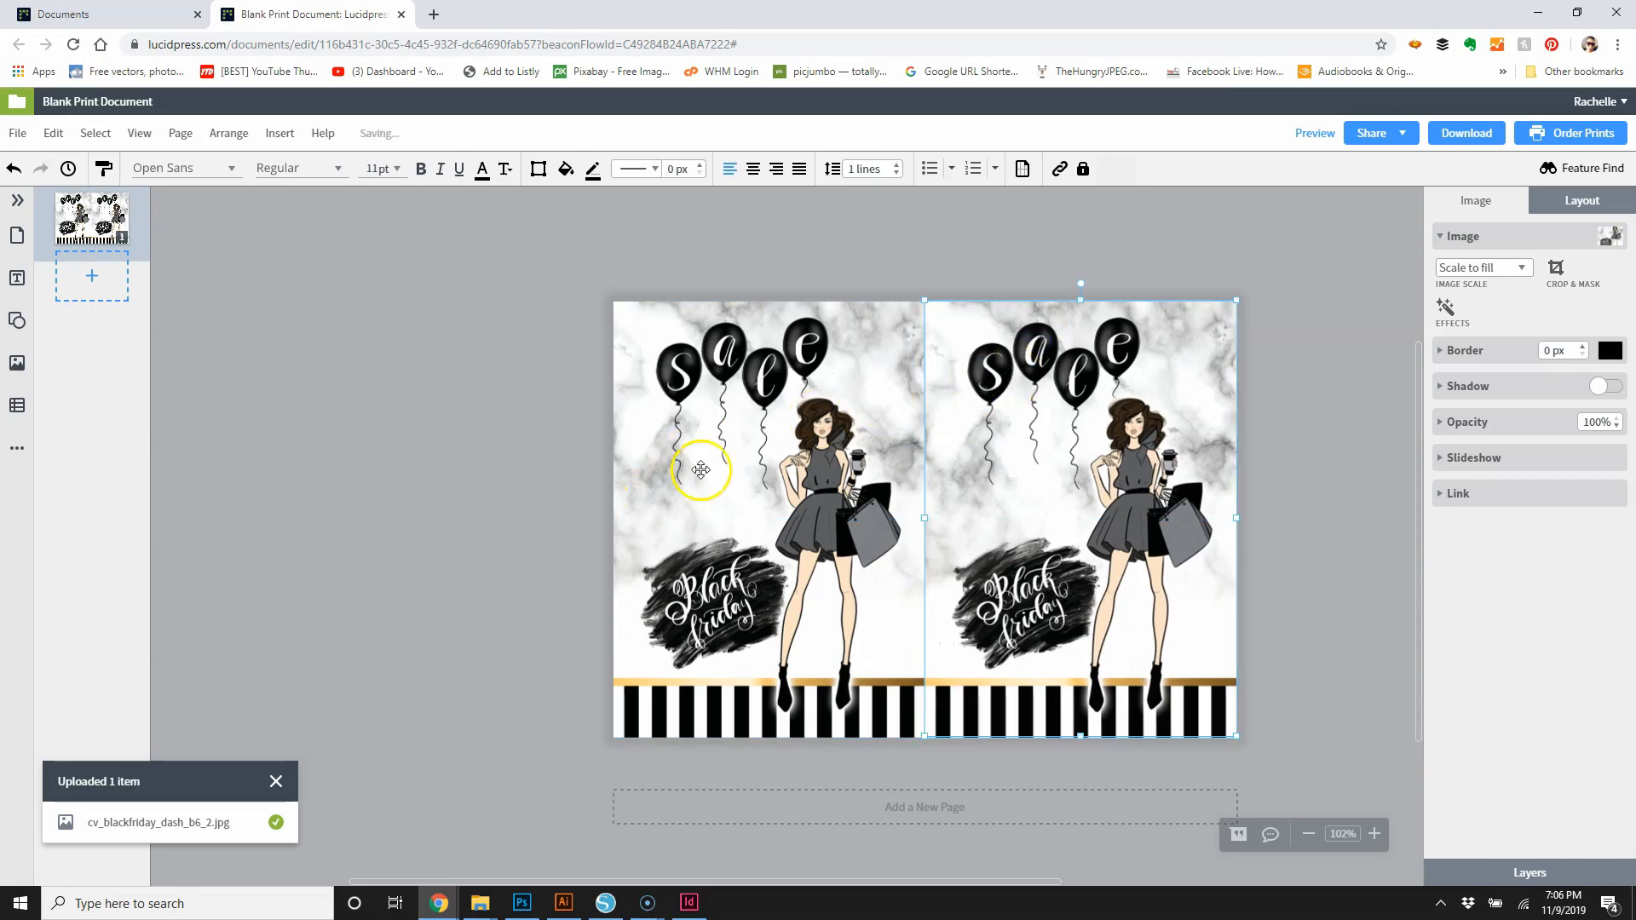
{"action": "left_click_drag", "start_coordinate": [1147, 404], "coordinate": [1172, 343]}
{"action": "scroll", "coordinate": [503, 473], "scroll_direction": "up", "scroll_amount": 2}
{"action": "scroll", "coordinate": [503, 474], "scroll_direction": "down", "scroll_amount": 2}
Save the document under the title CV_Dashboard_Cover.
{"action": "left_click", "coordinate": [24, 134]}
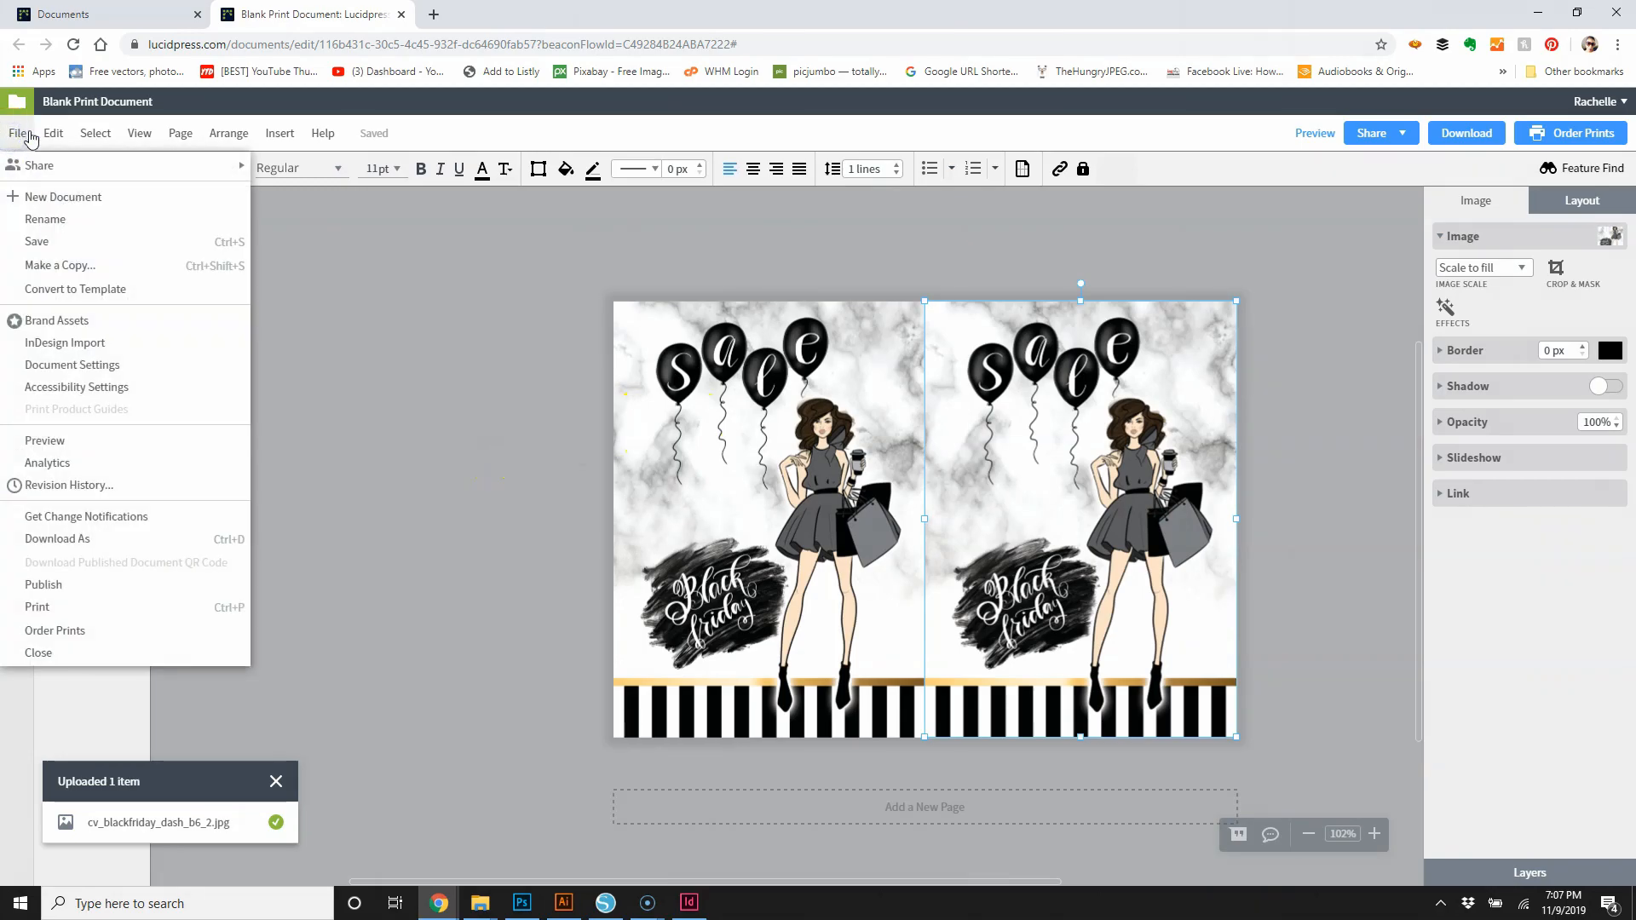
{"action": "left_click", "coordinate": [69, 241]}
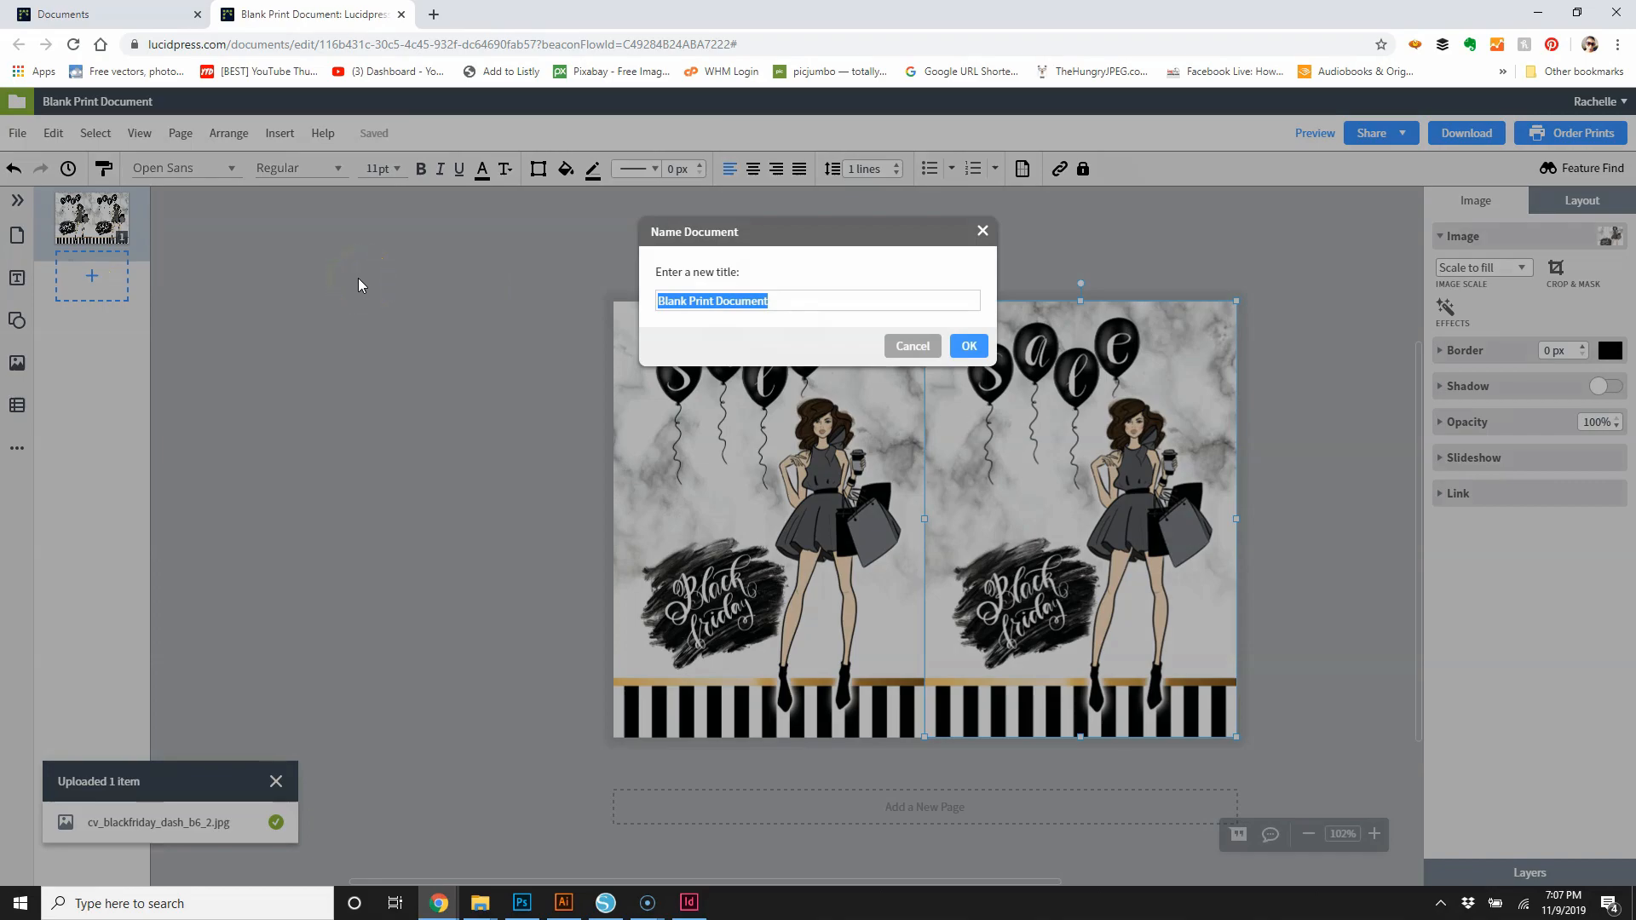
{"action": "type", "text": "C"}
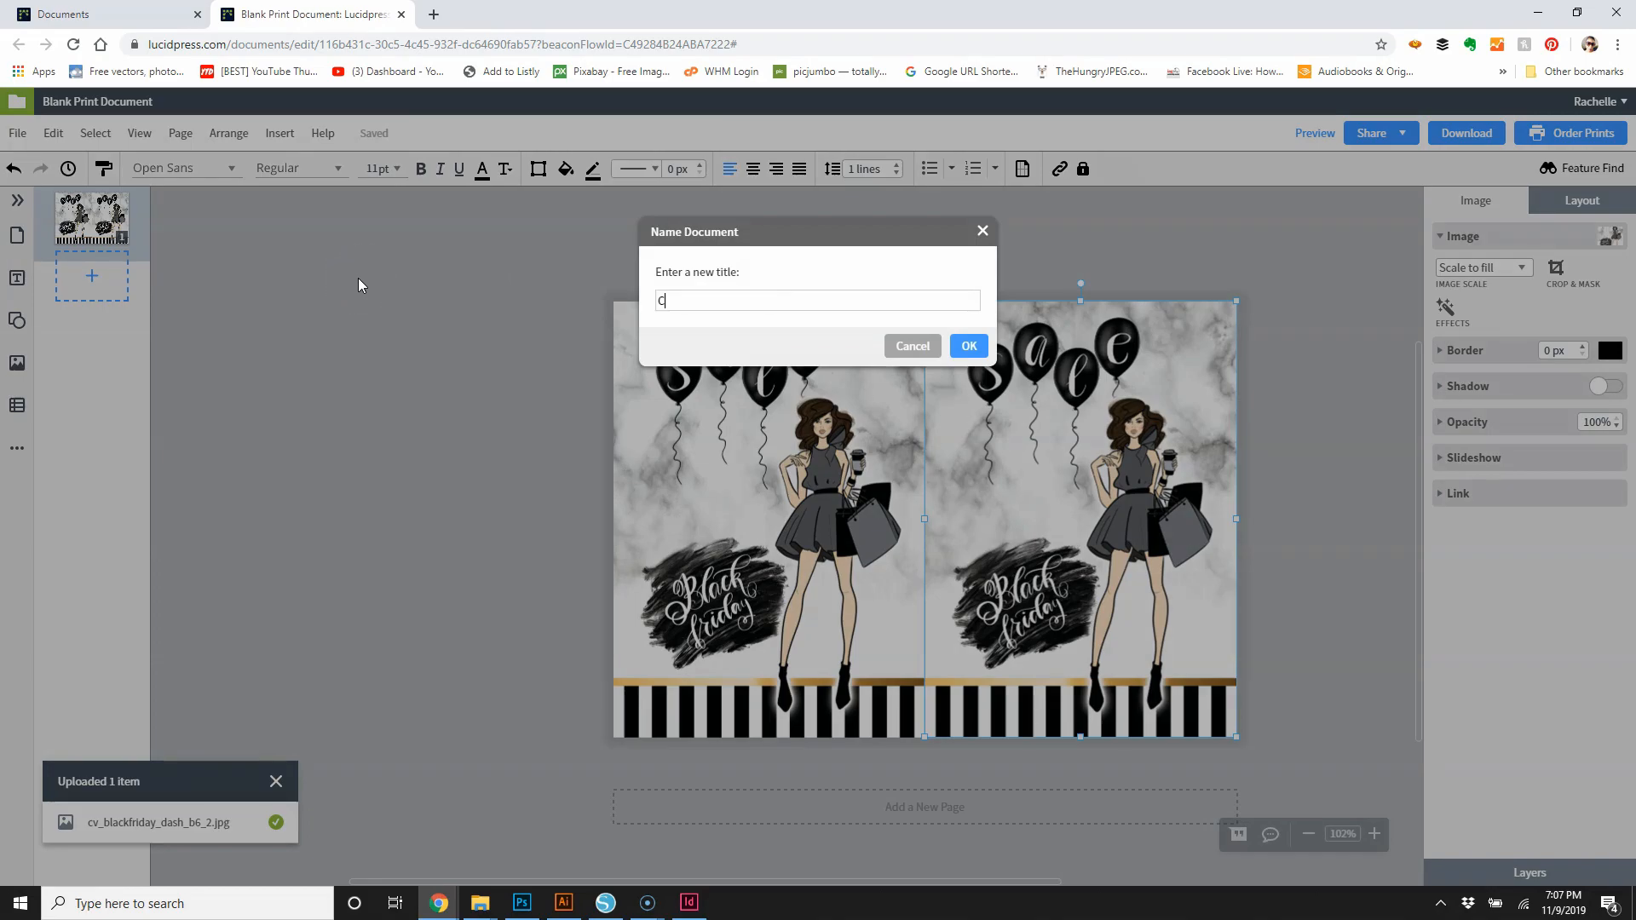
{"action": "type", "text": "V_Dashboard_Cover"}
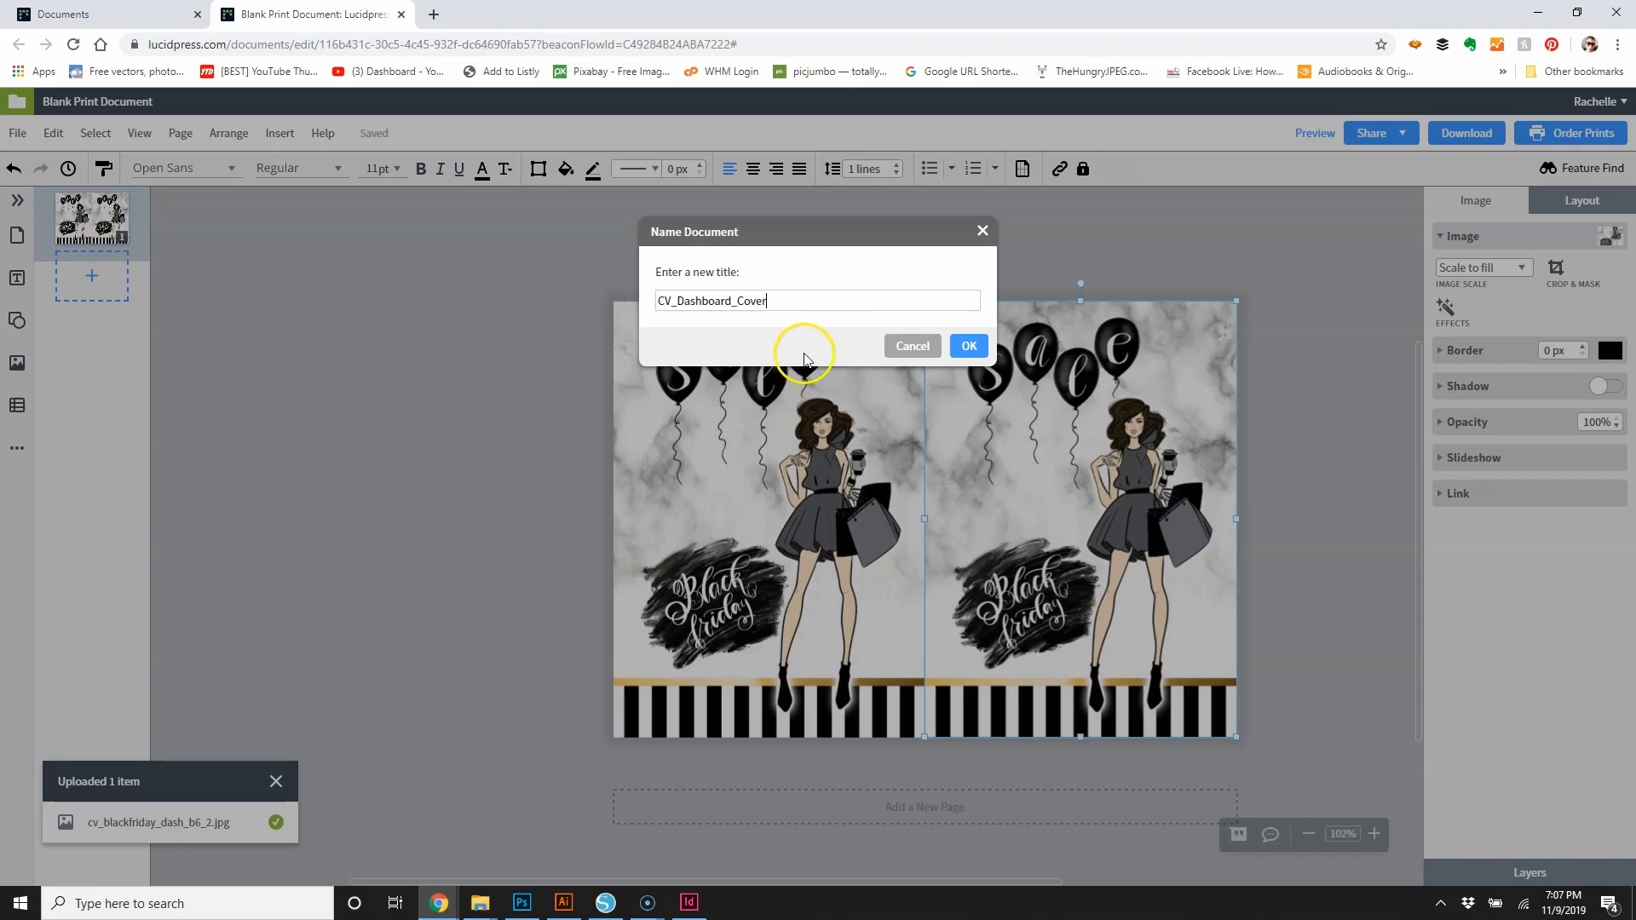
{"action": "left_click", "coordinate": [969, 346]}
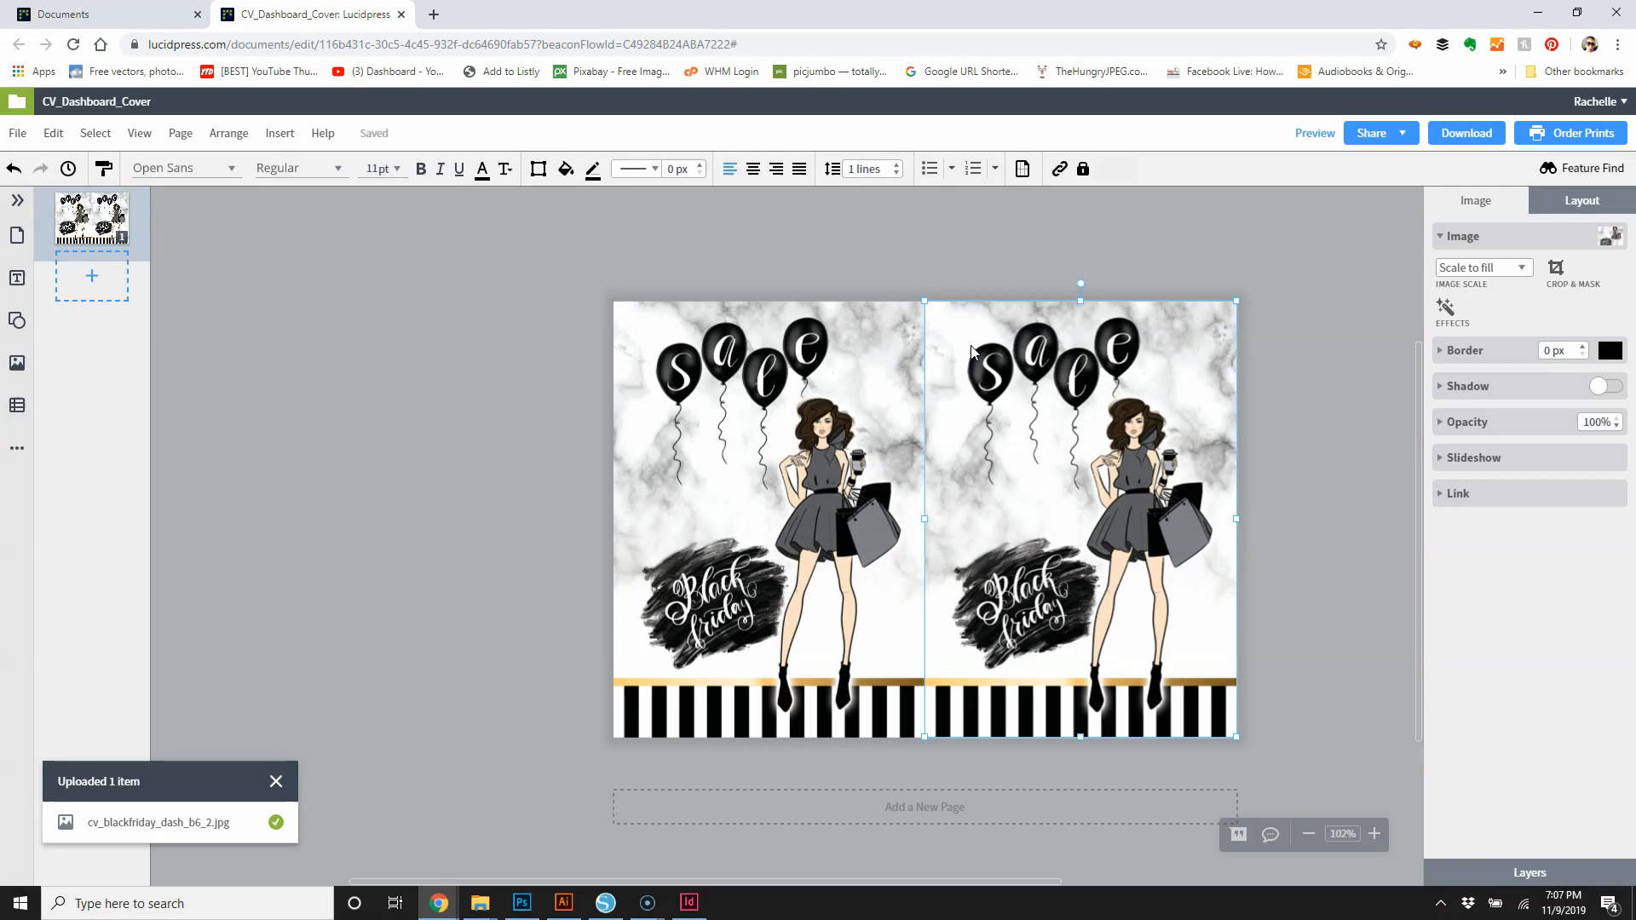
Download all pages of the document in PDF format at Screen resolution, using the Standard PDF option.
{"action": "left_click", "coordinate": [1455, 135]}
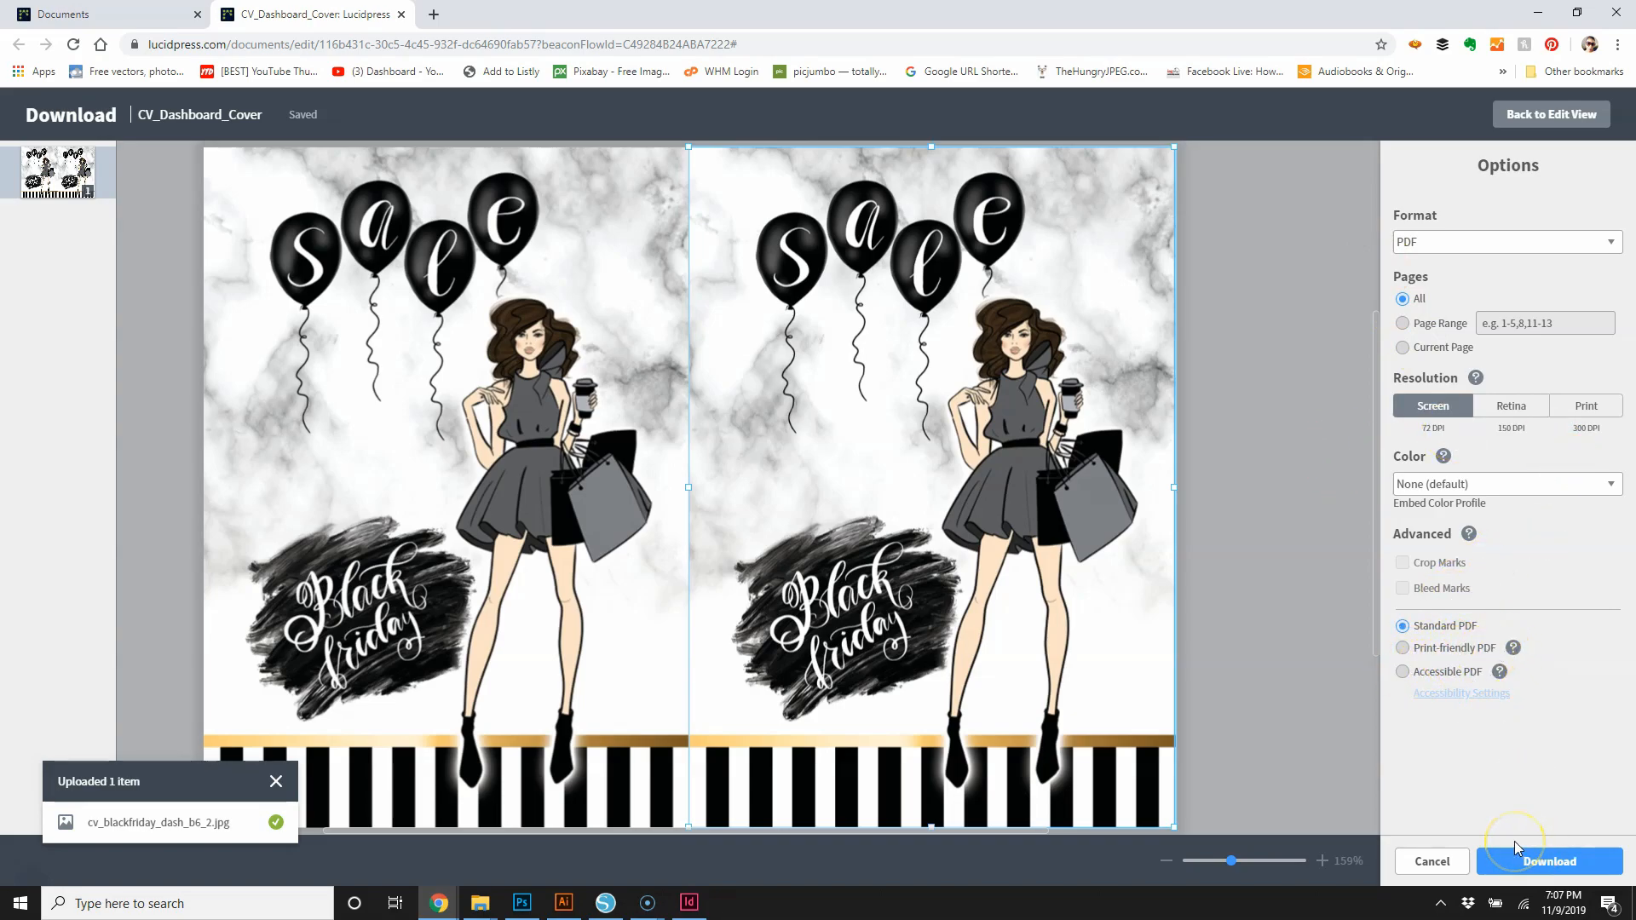
{"action": "left_click", "coordinate": [1401, 650]}
{"action": "mouse_move", "coordinate": [1514, 652]}
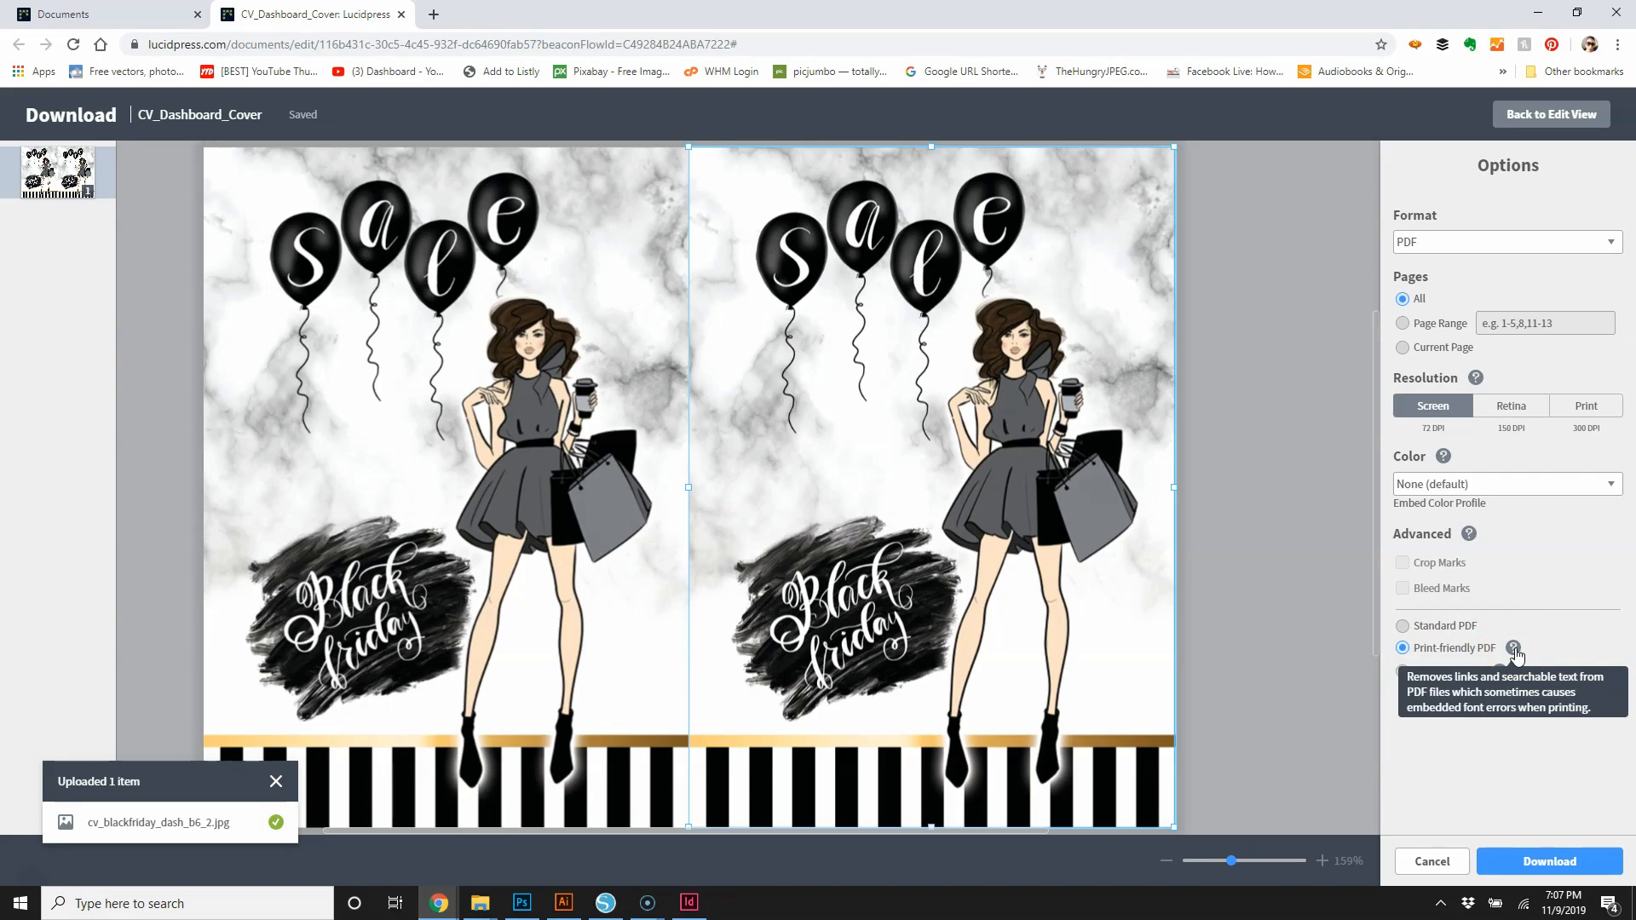
{"action": "left_click", "coordinate": [1402, 626]}
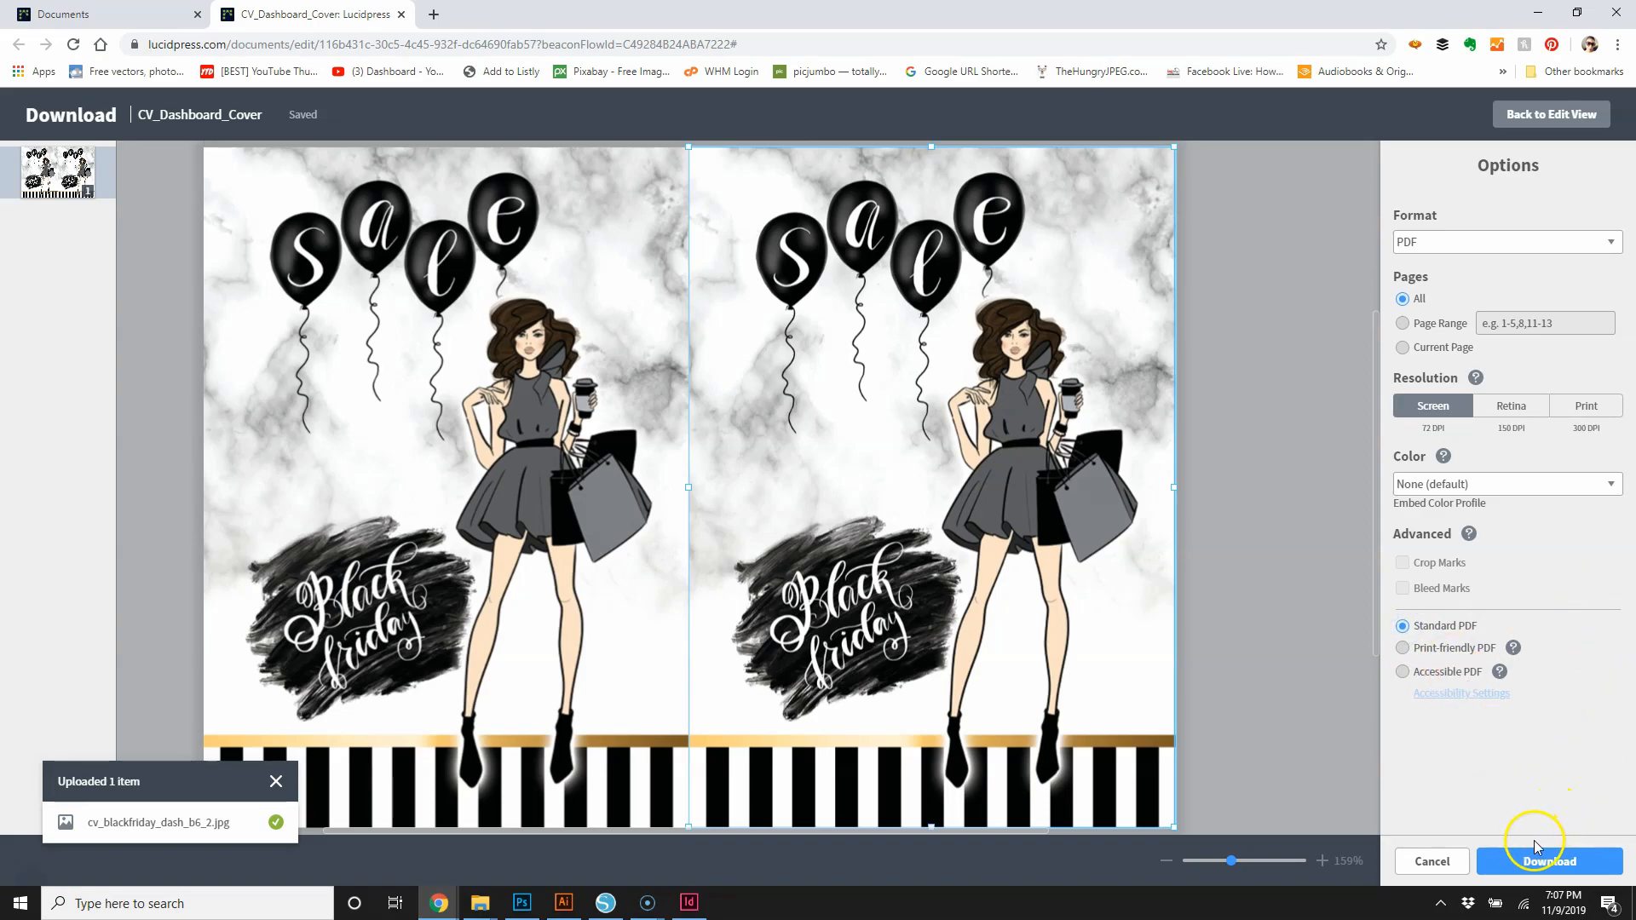
{"action": "left_click", "coordinate": [1524, 867]}
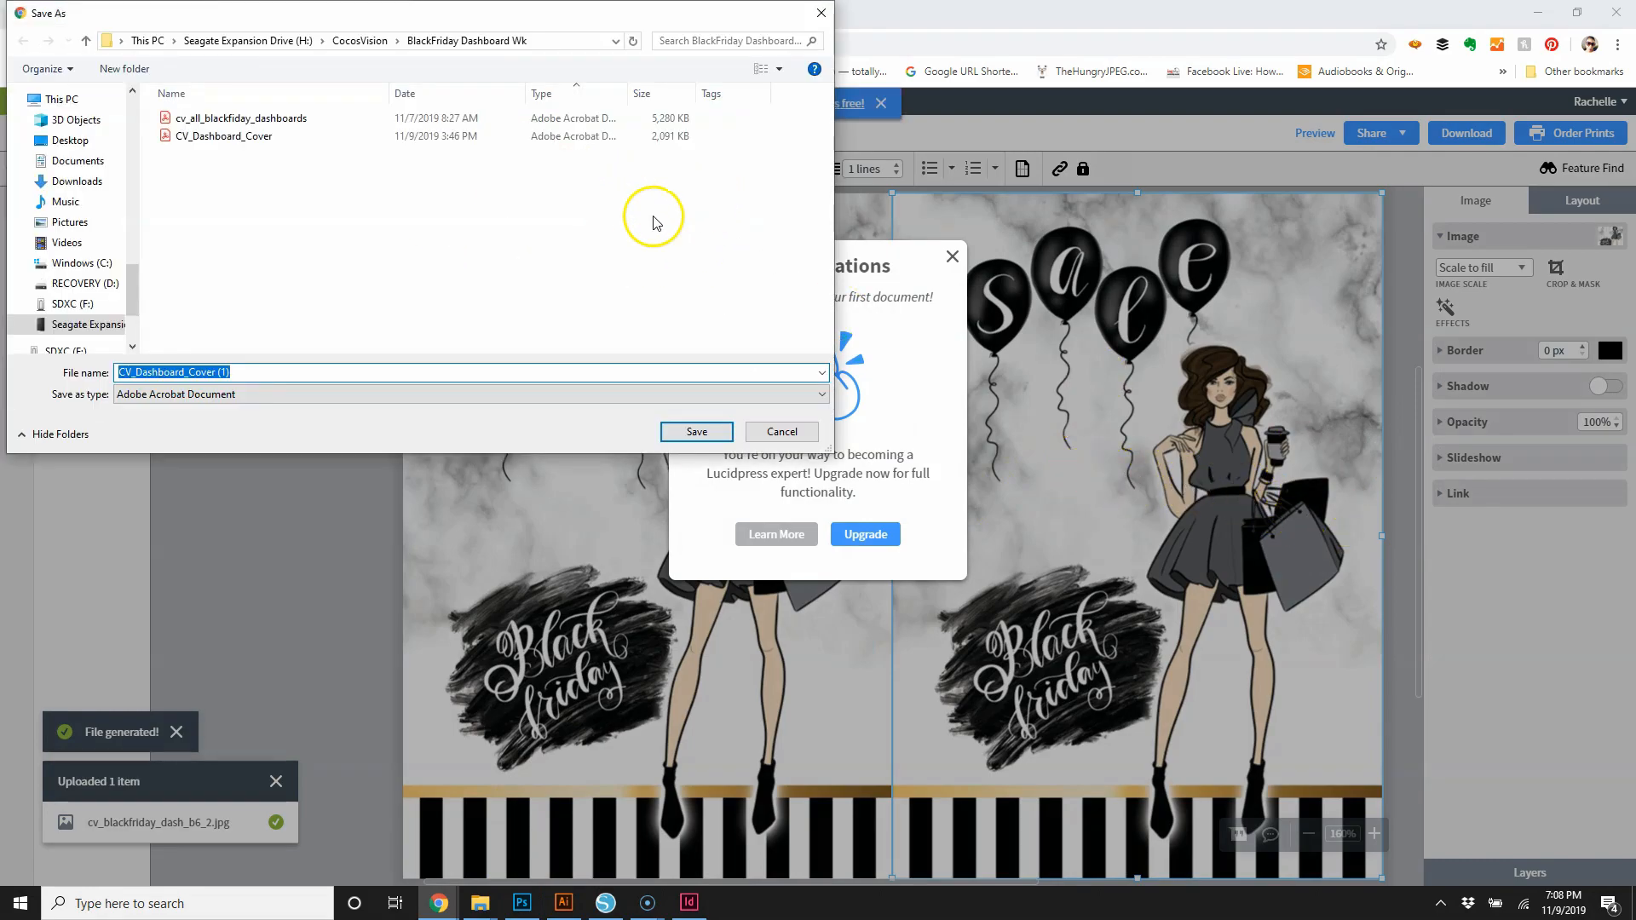
Save the PDF over the existing CV_Dashboard_Cover file in the BlackFriday Dashboard Wk folder and close the upgrade offer.
{"action": "left_click", "coordinate": [247, 137]}
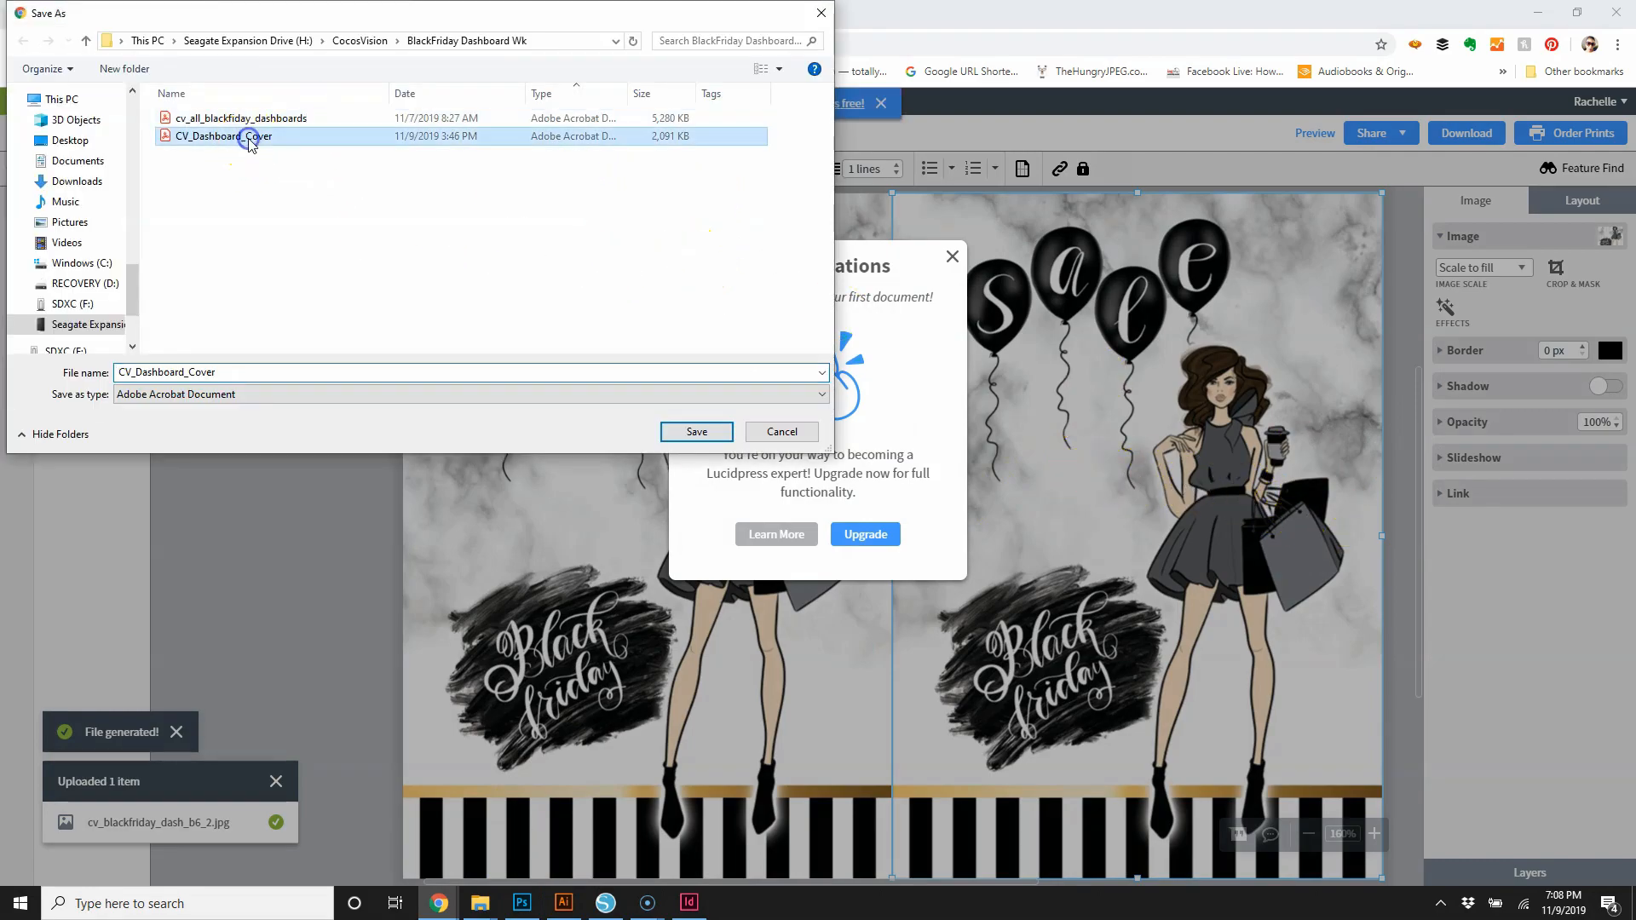
{"action": "left_click", "coordinate": [694, 432]}
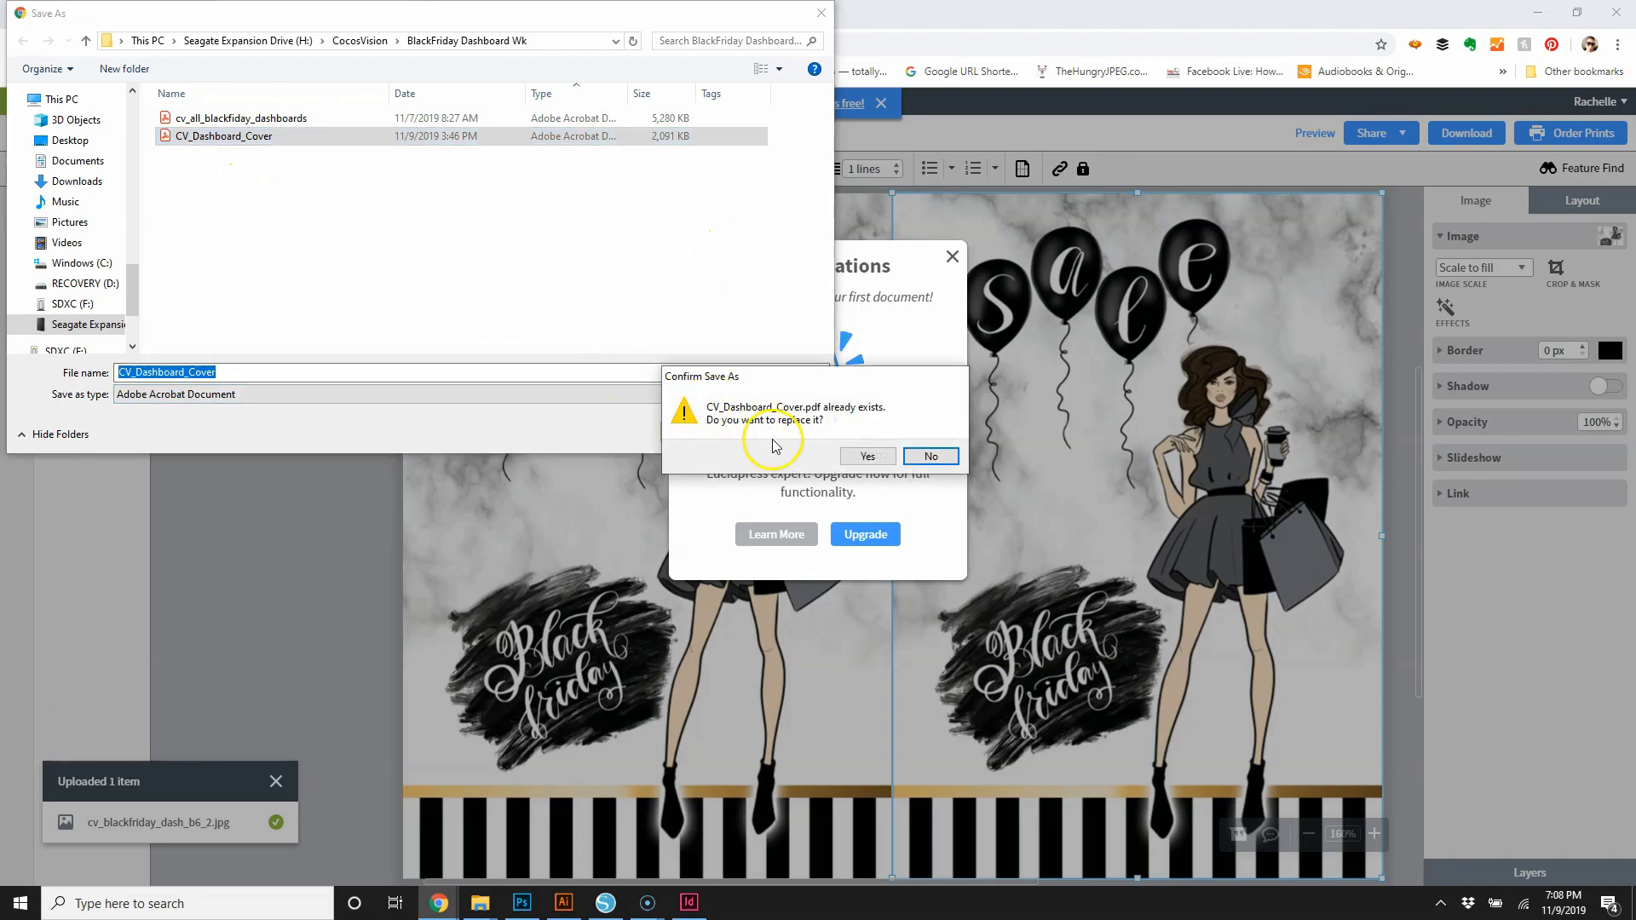
{"action": "left_click", "coordinate": [863, 456]}
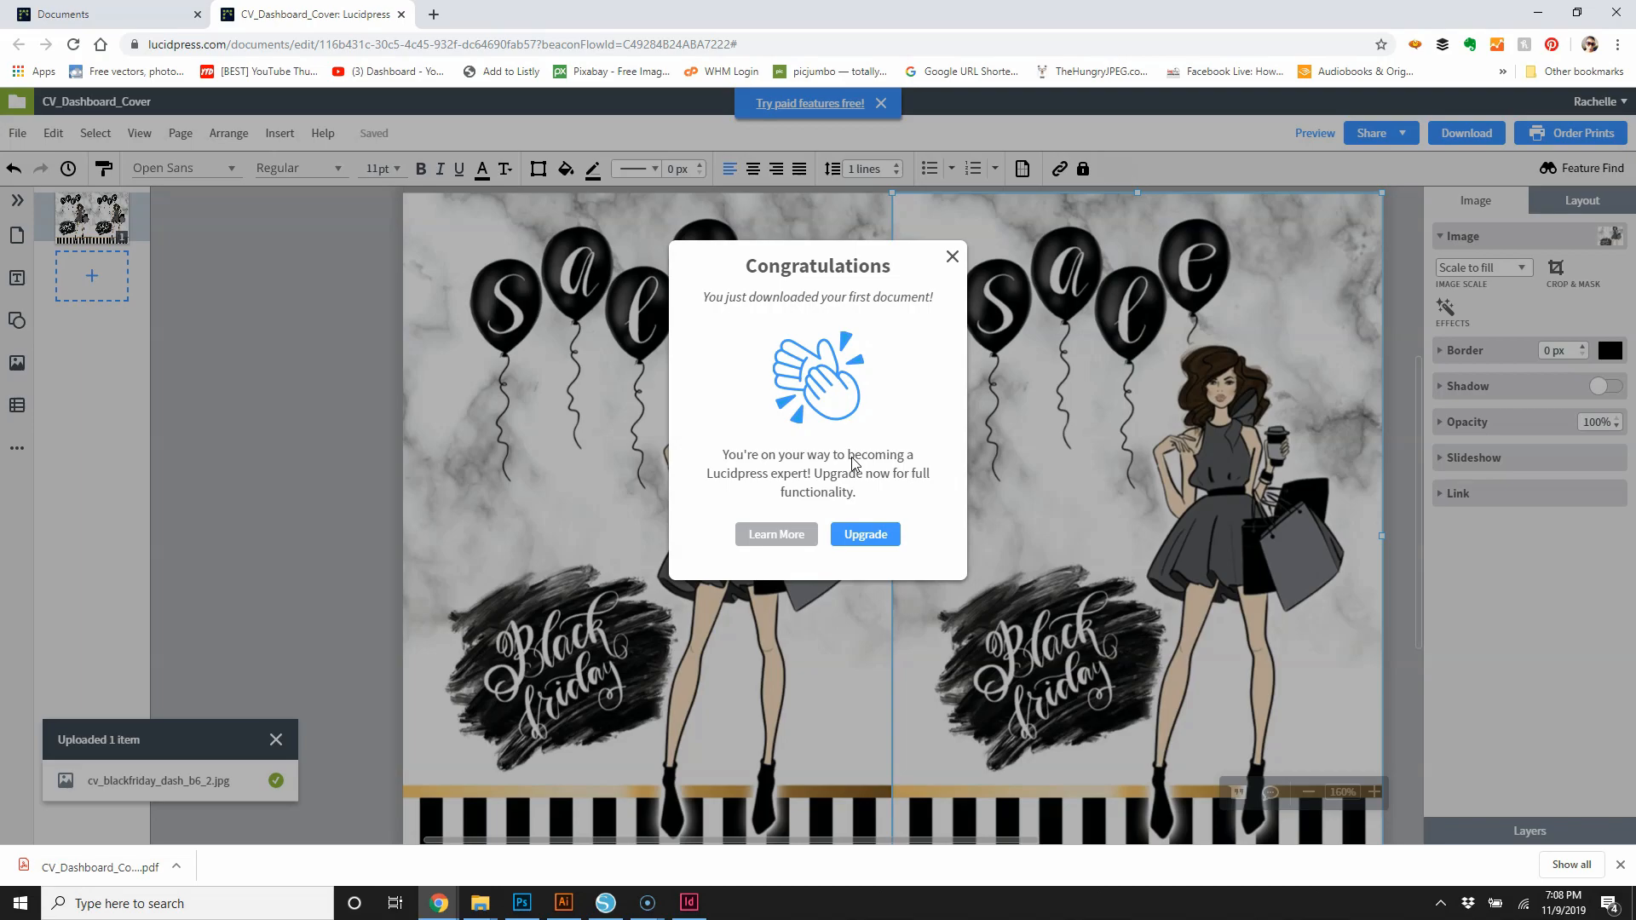
{"action": "left_click", "coordinate": [831, 461]}
{"action": "left_click", "coordinate": [952, 257]}
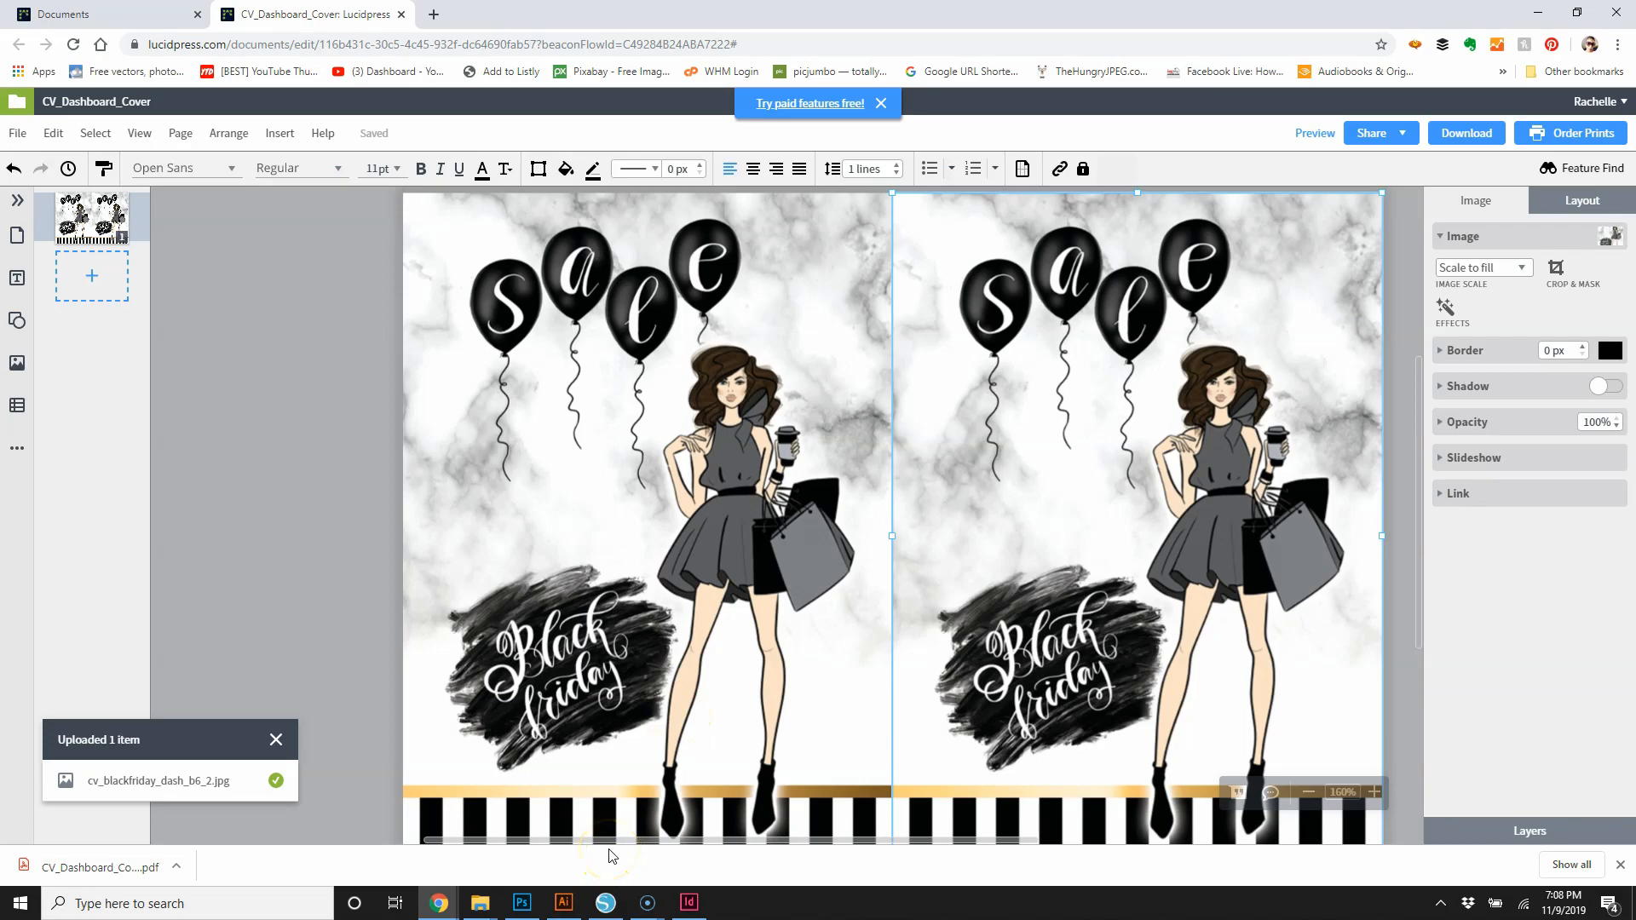
{"action": "left_click", "coordinate": [20, 904]}
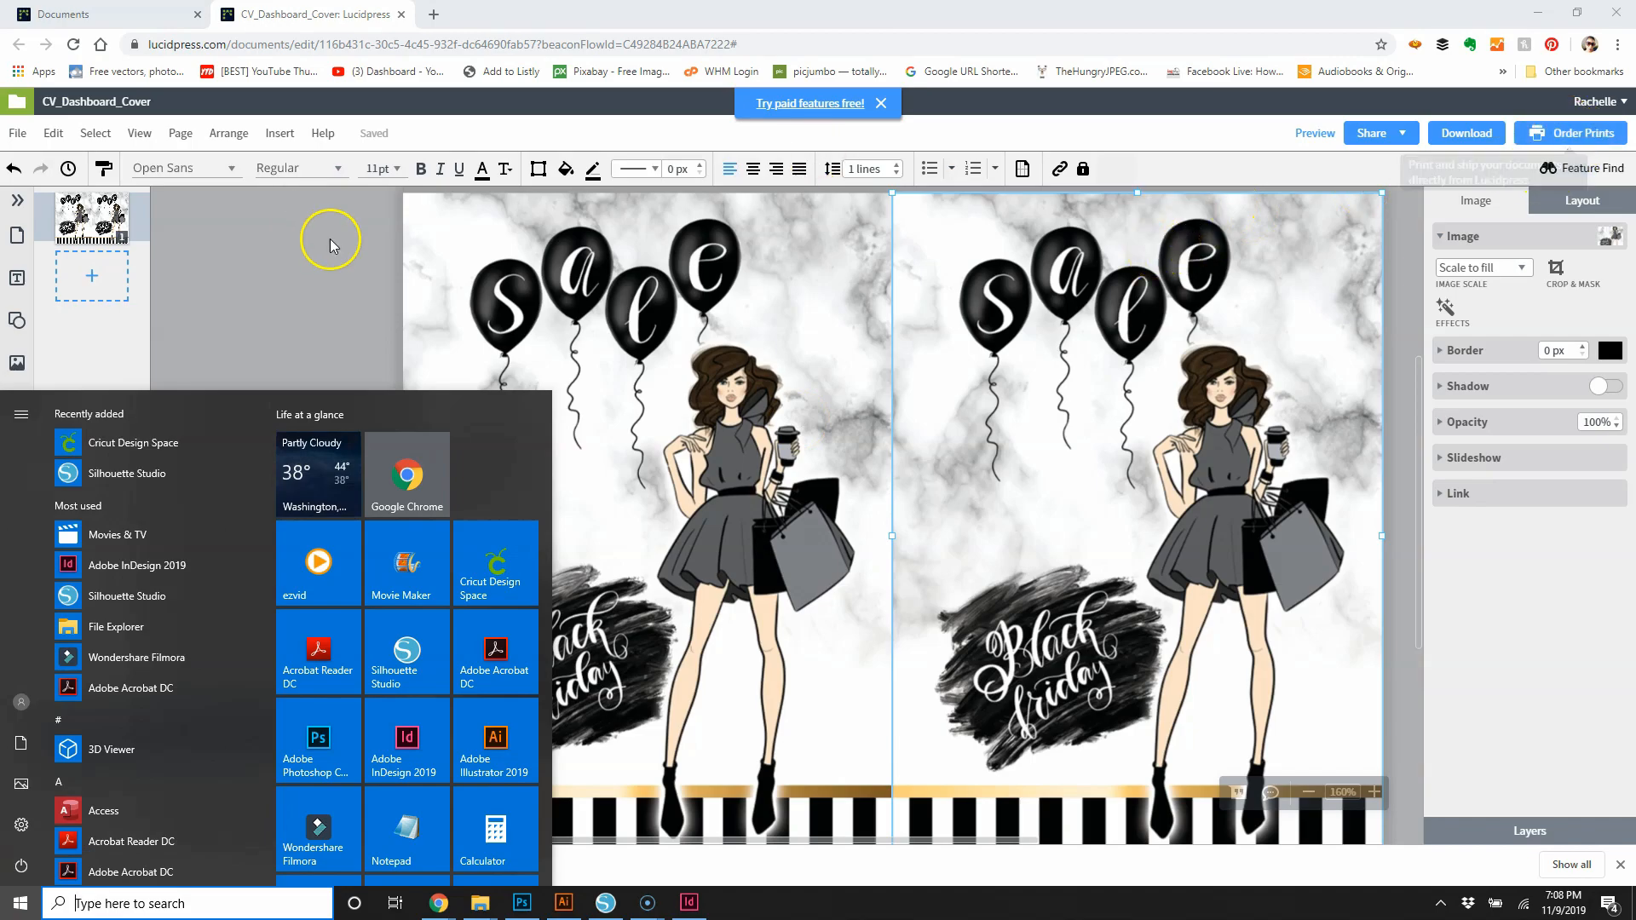
{"action": "left_click", "coordinate": [274, 269]}
{"action": "left_click", "coordinate": [17, 134]}
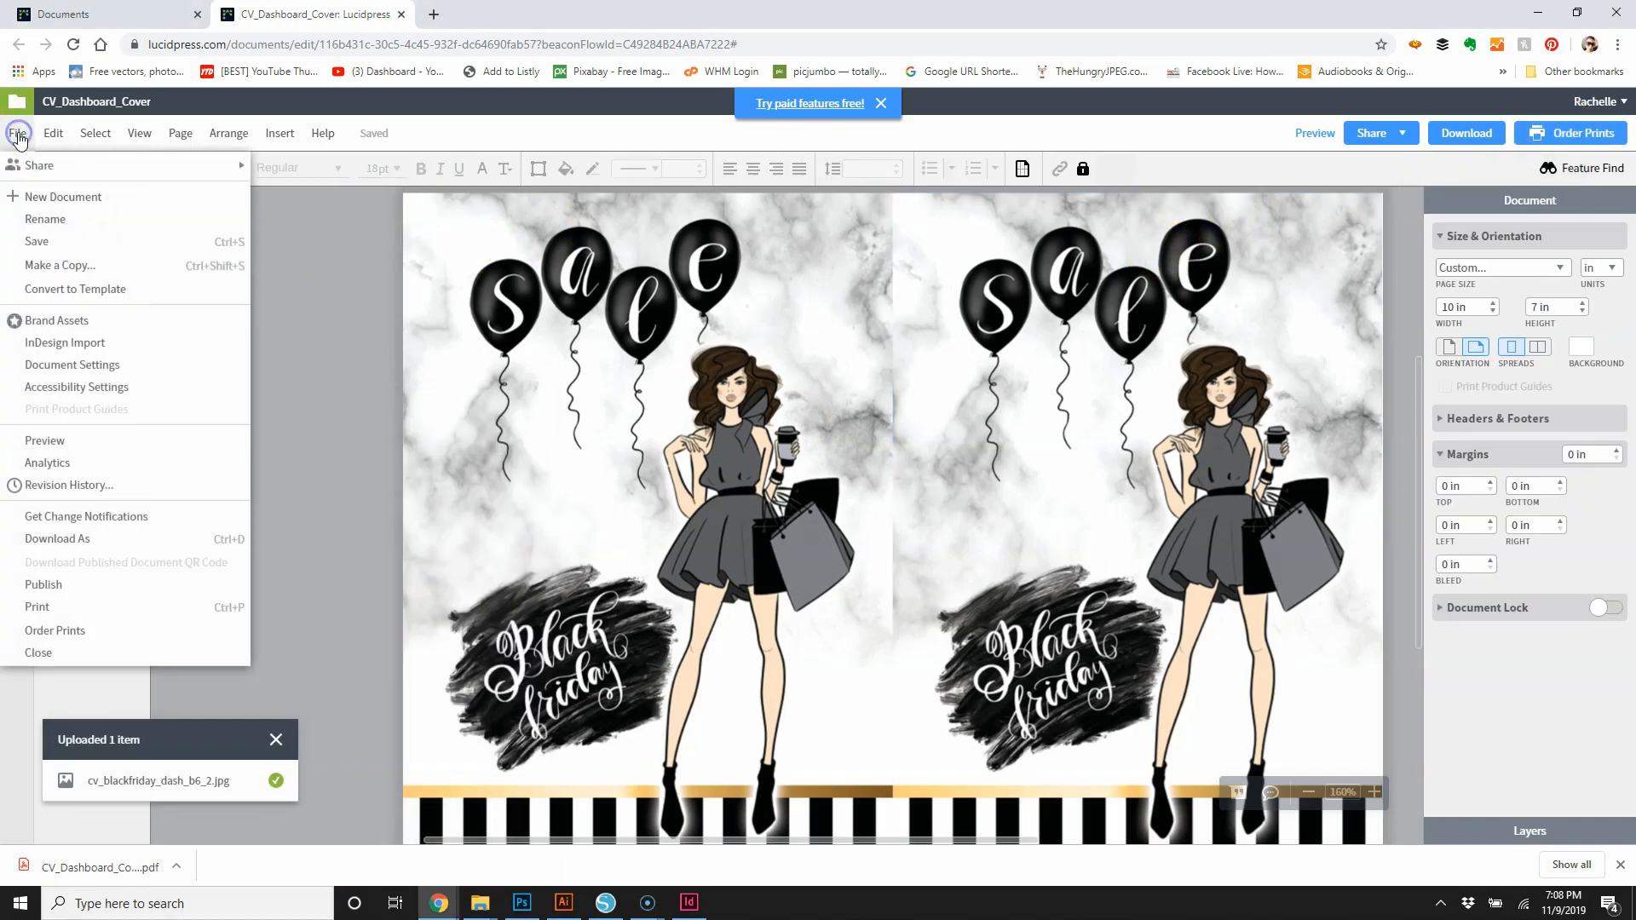
Switch to Adobe Acrobat Pro DC and open the recent file CV_Dashboard_Cover.
{"action": "left_click", "coordinate": [12, 907]}
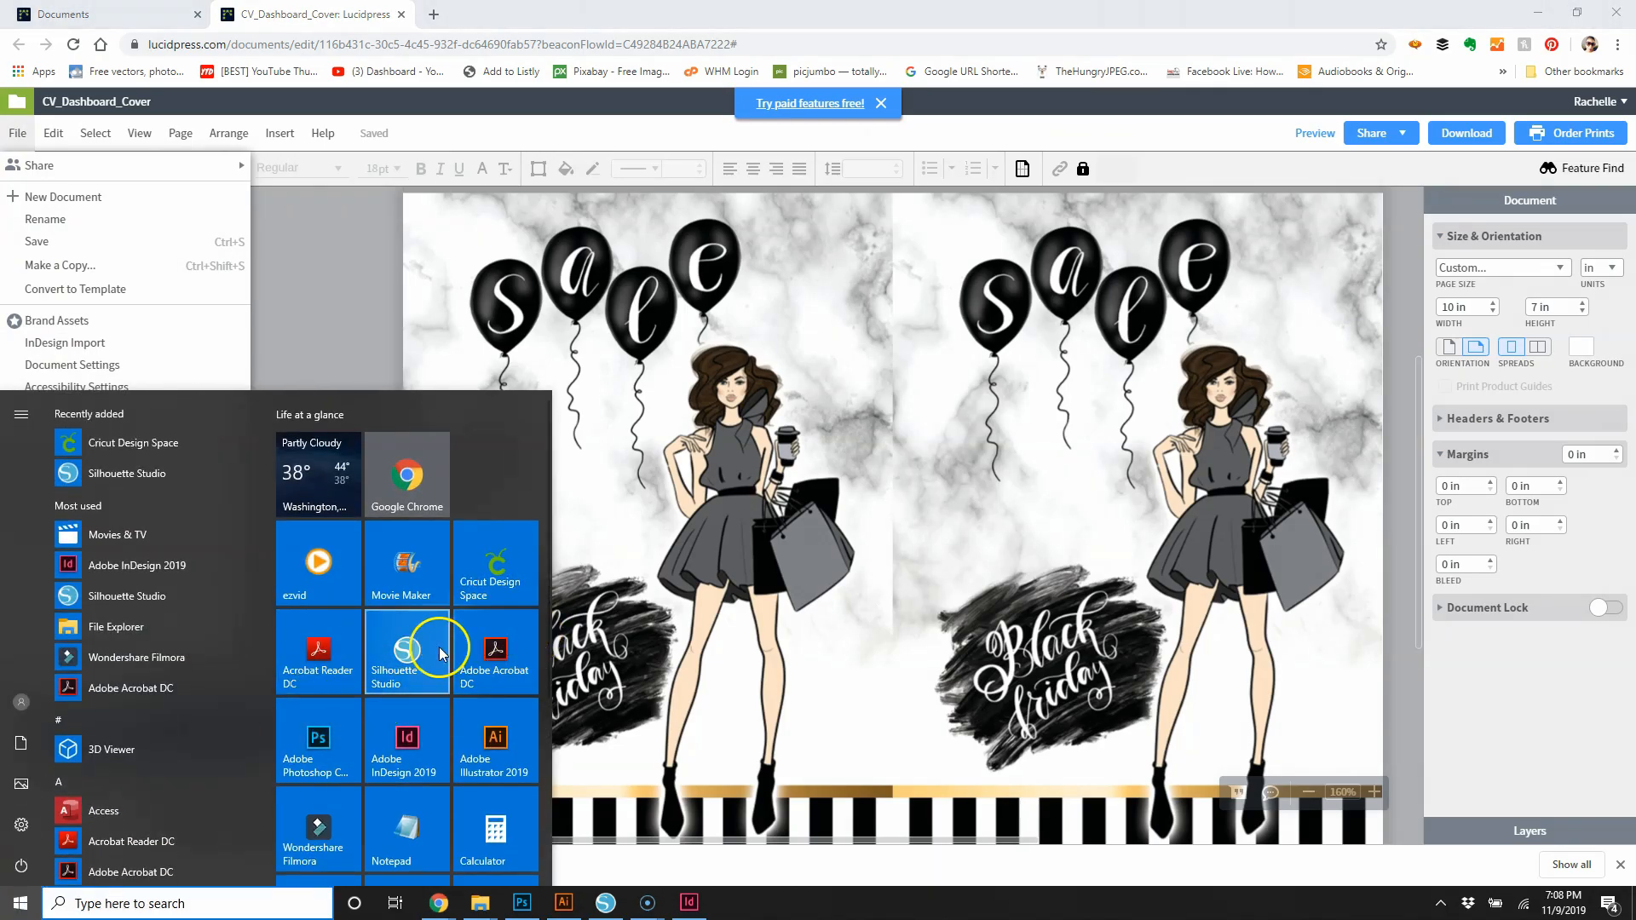
{"action": "left_click", "coordinate": [497, 644]}
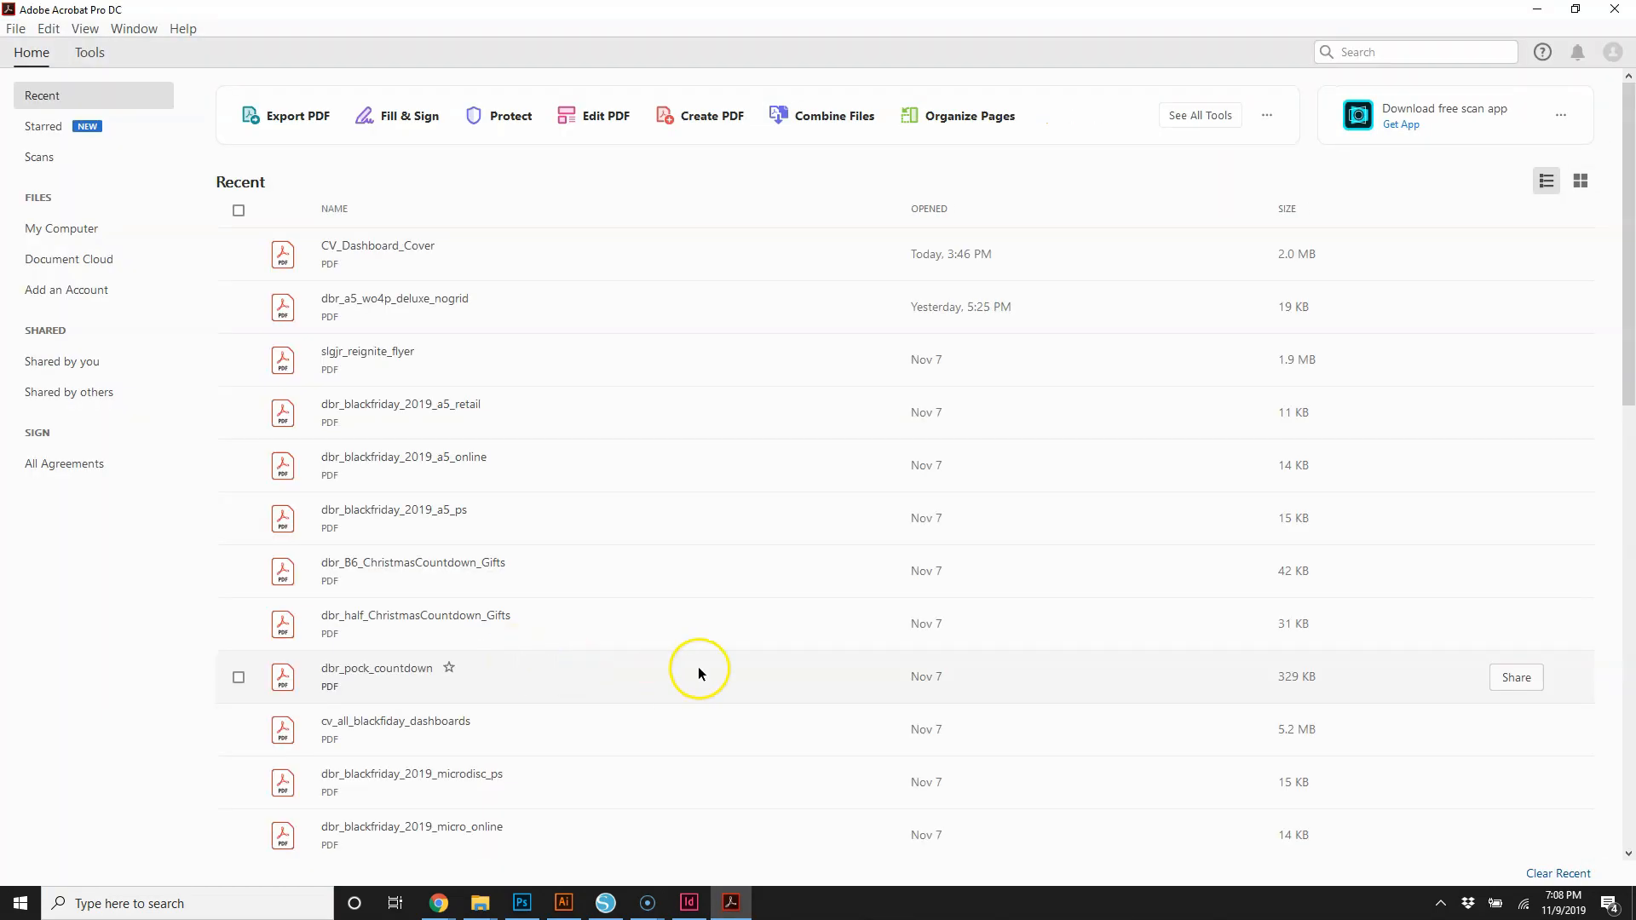
{"action": "double_click", "coordinate": [379, 249]}
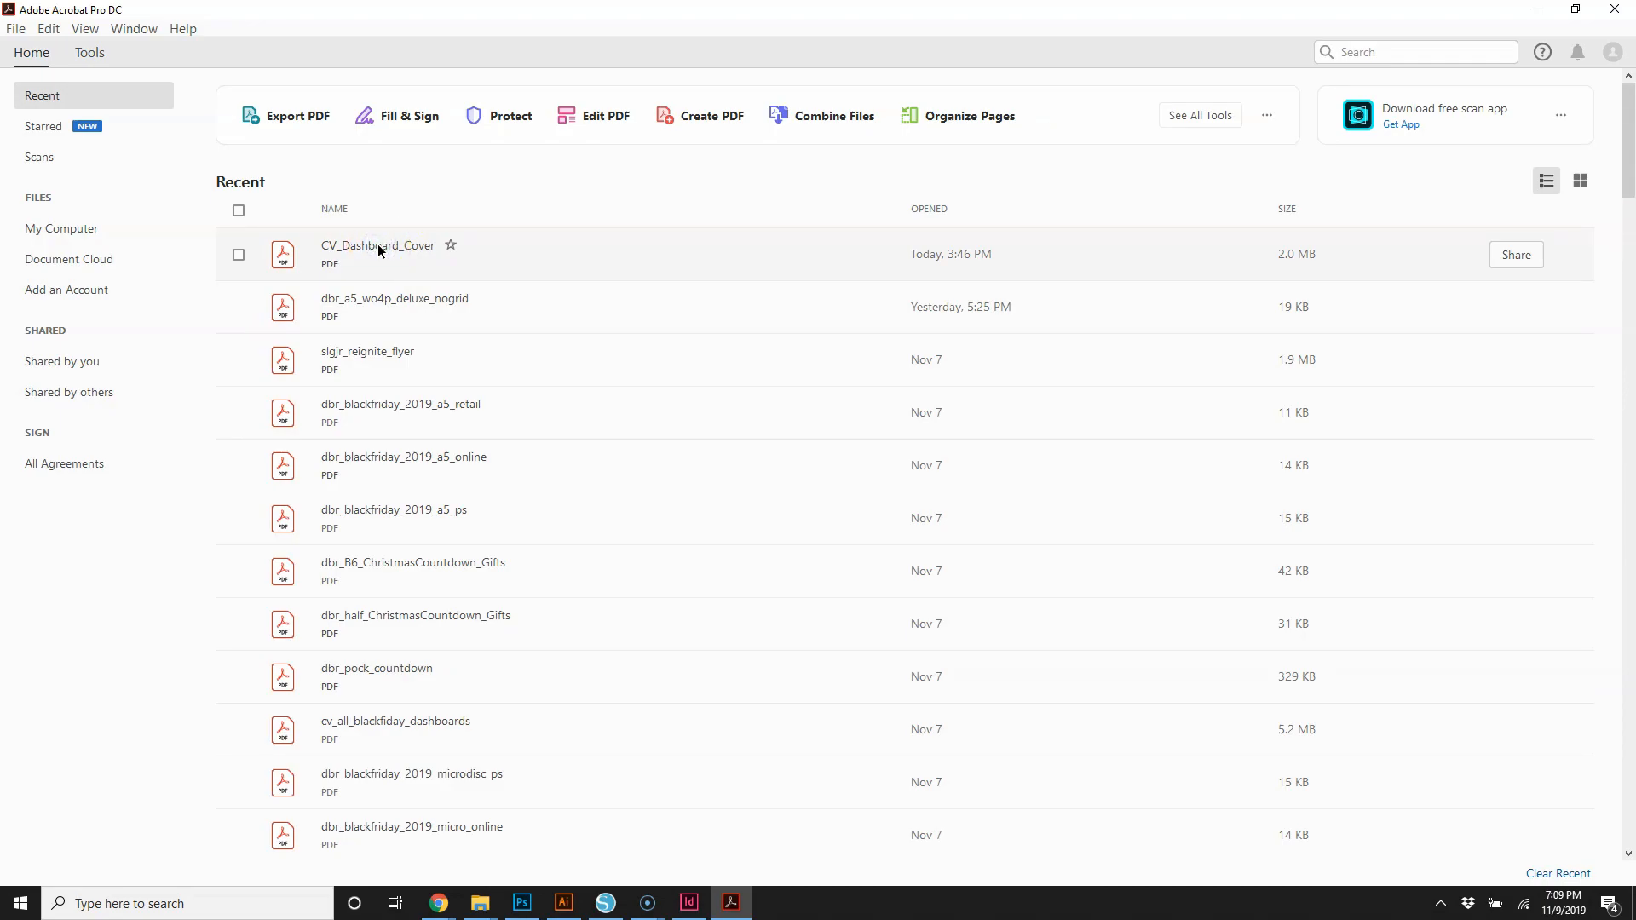
{"action": "double_click", "coordinate": [382, 248]}
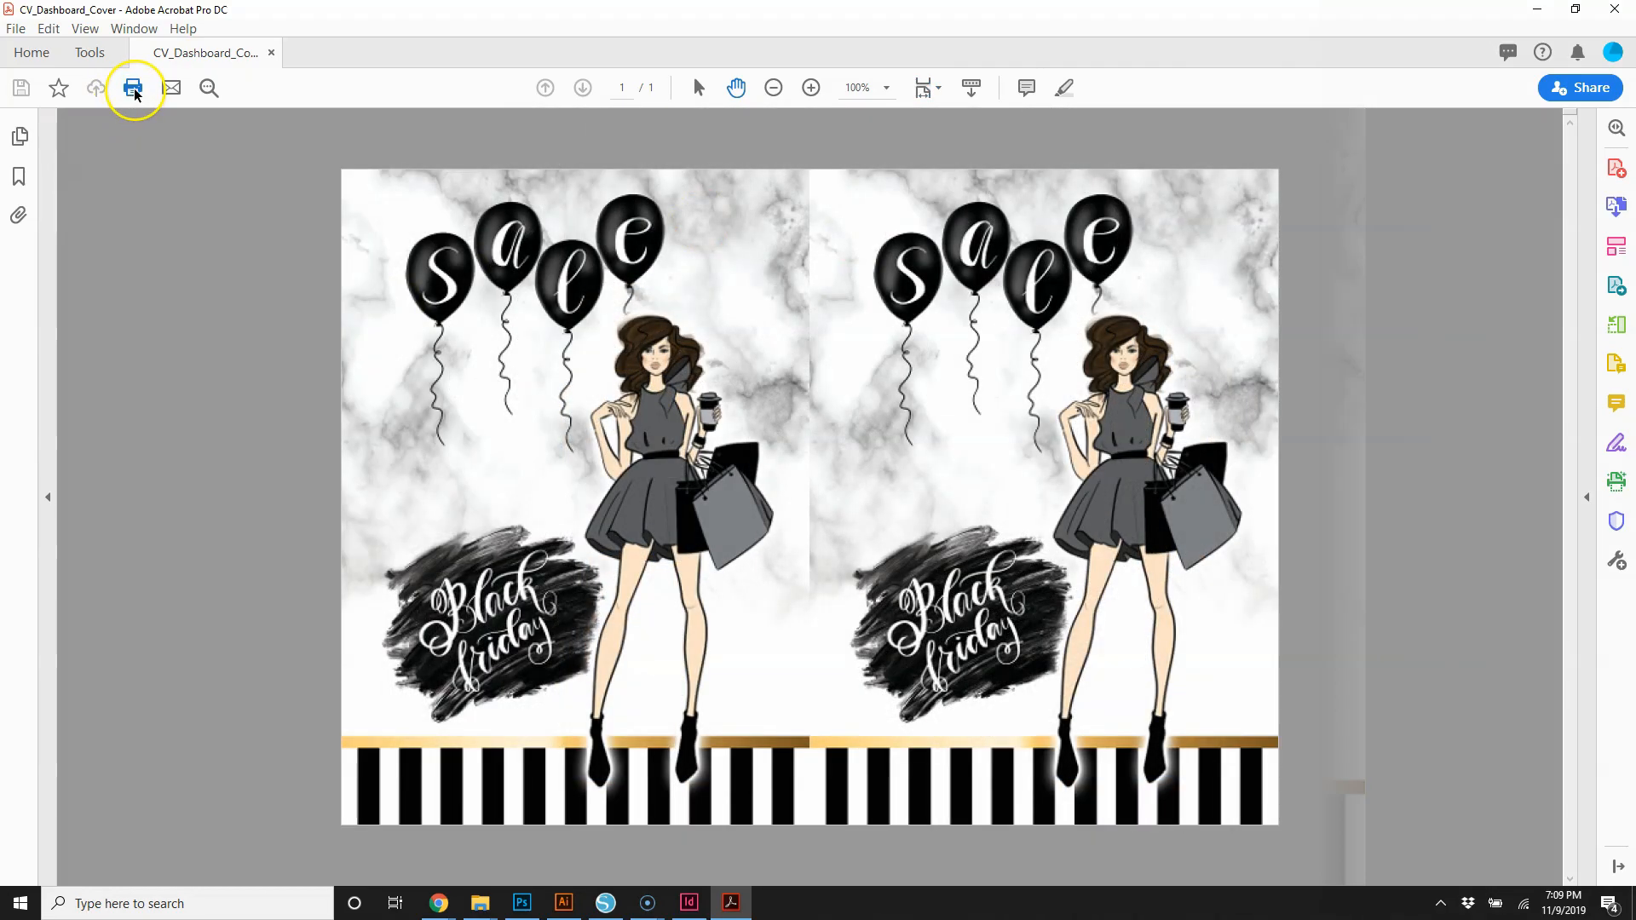
Print the PDF at actual size on the HP020CB7 (HP OfficeJet Pro 6970) printer.
{"action": "left_click", "coordinate": [134, 88]}
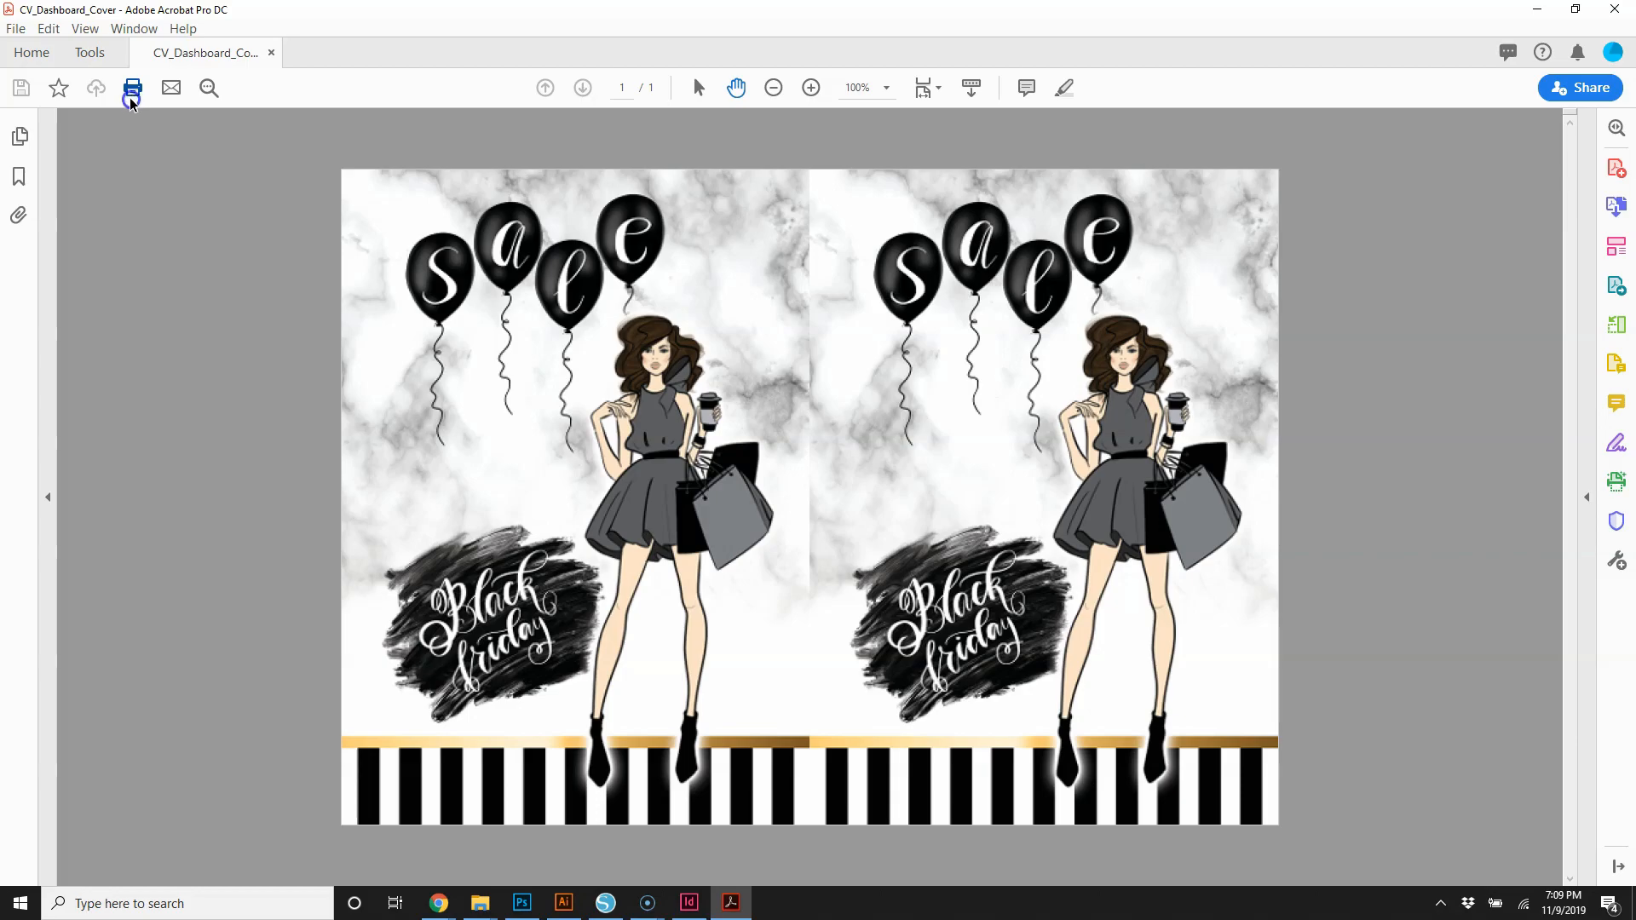
{"action": "left_click", "coordinate": [757, 201]}
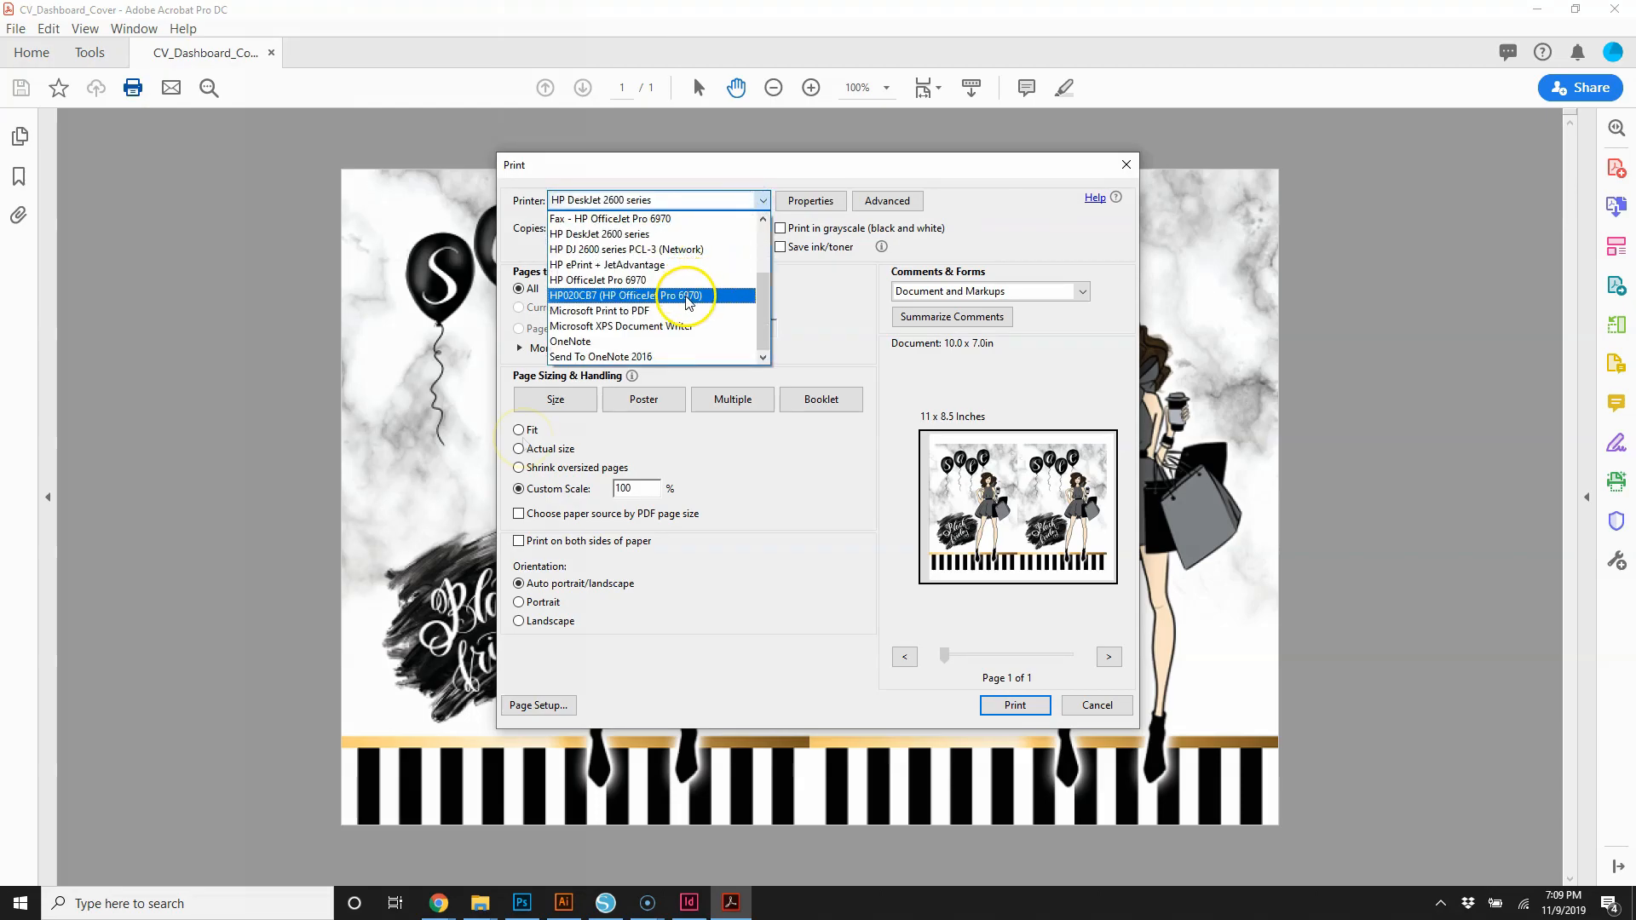
{"action": "left_click", "coordinate": [686, 295]}
{"action": "left_click", "coordinate": [519, 449]}
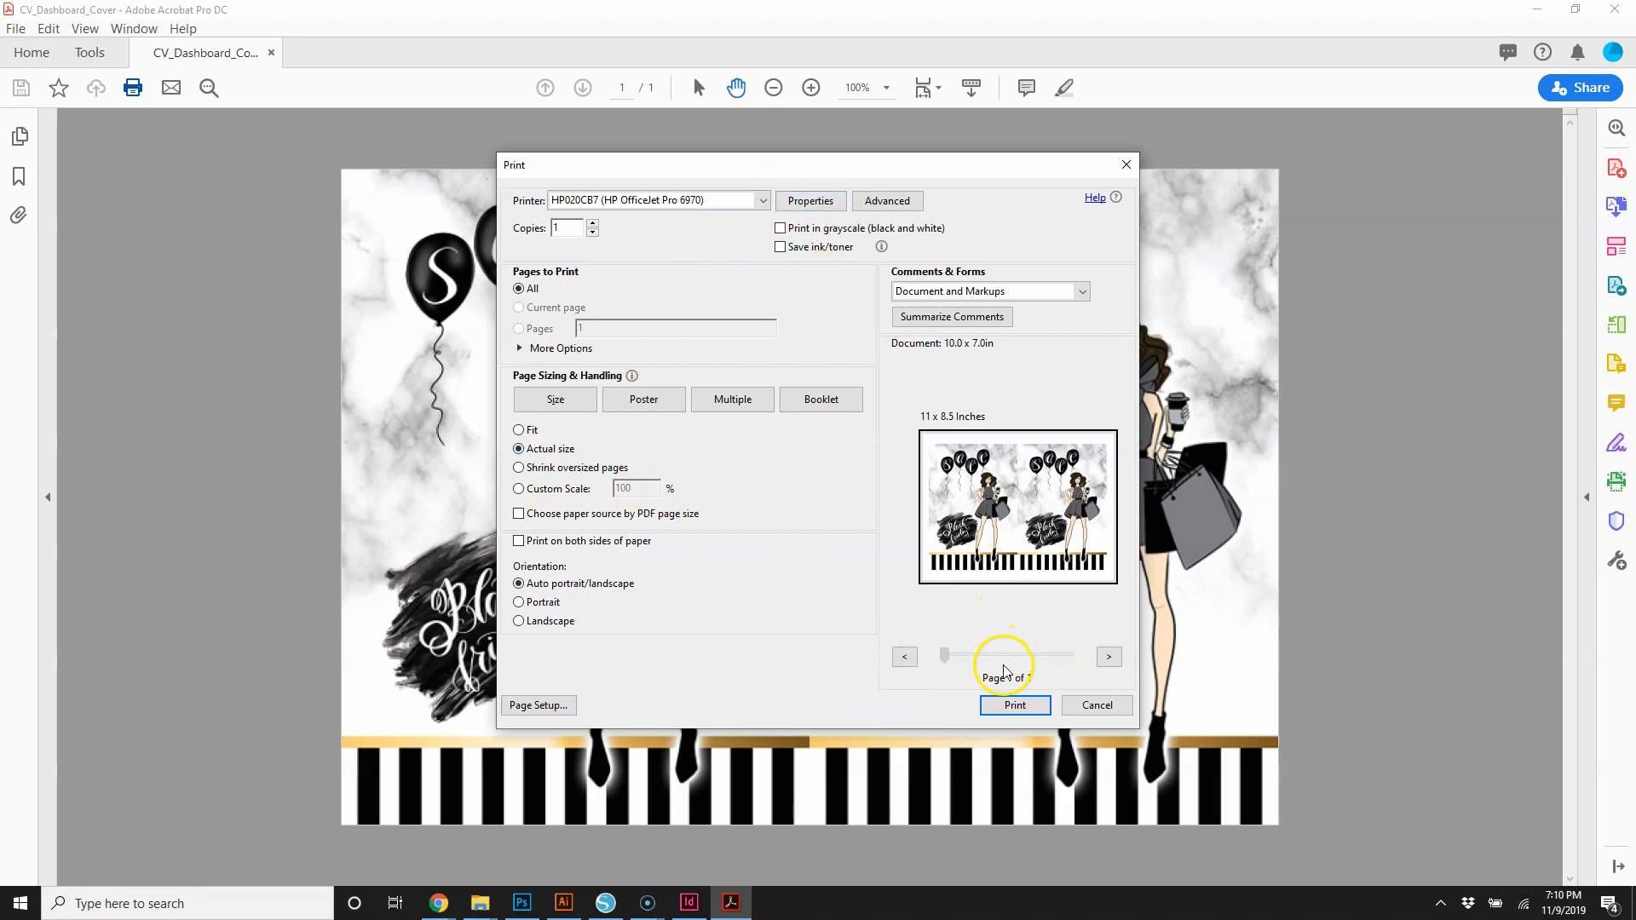
{"action": "left_click", "coordinate": [1016, 703]}
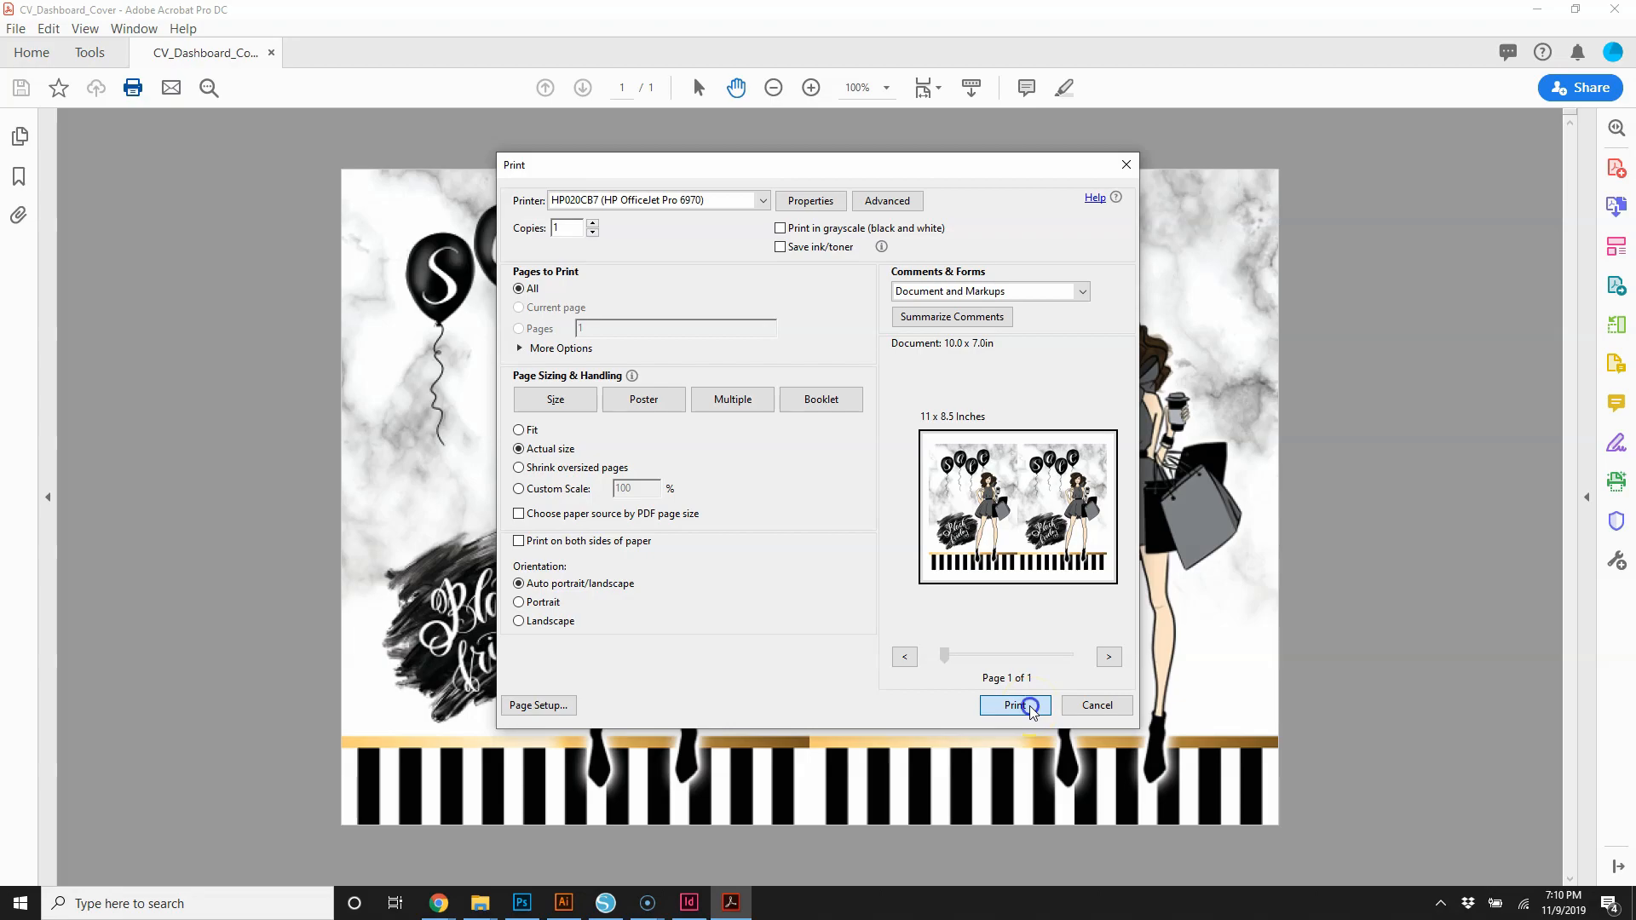